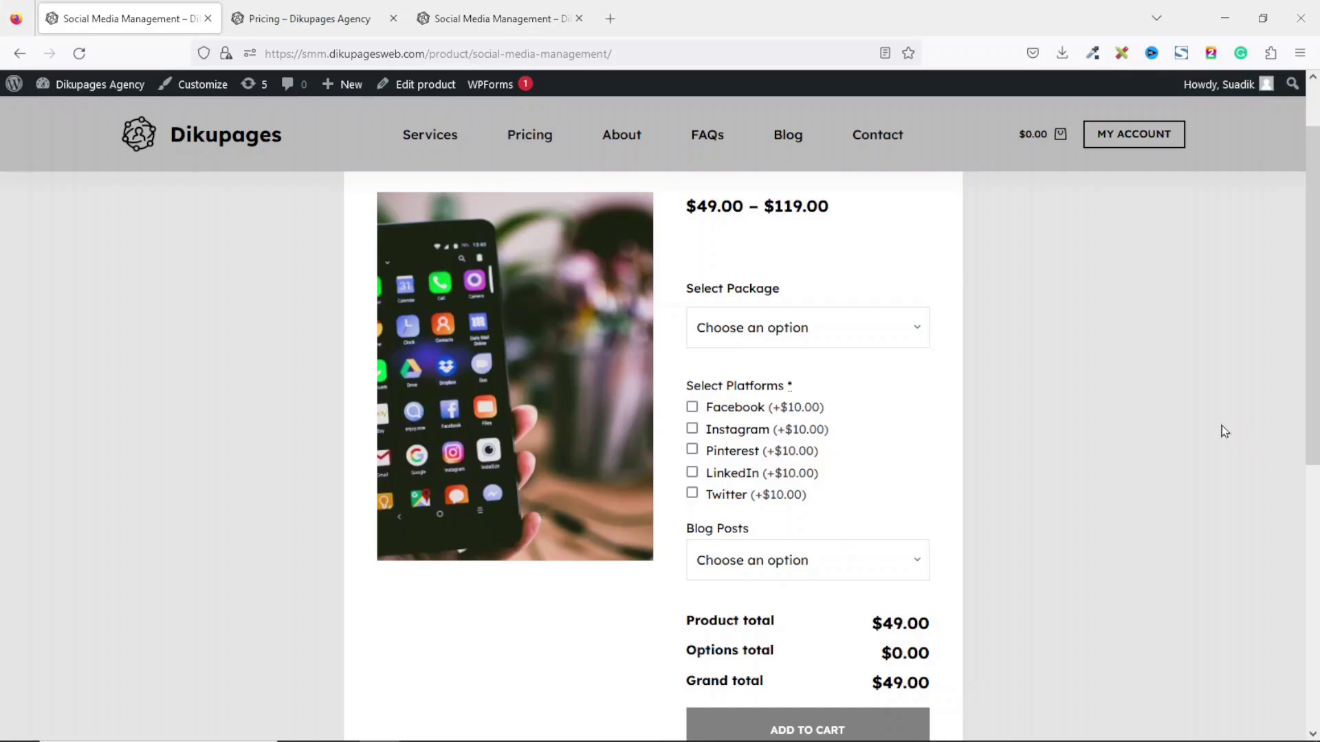
- Examine the package and blog post options offered on the existing Social Media Management product page
{"action": "left_click", "coordinate": [794, 334]}
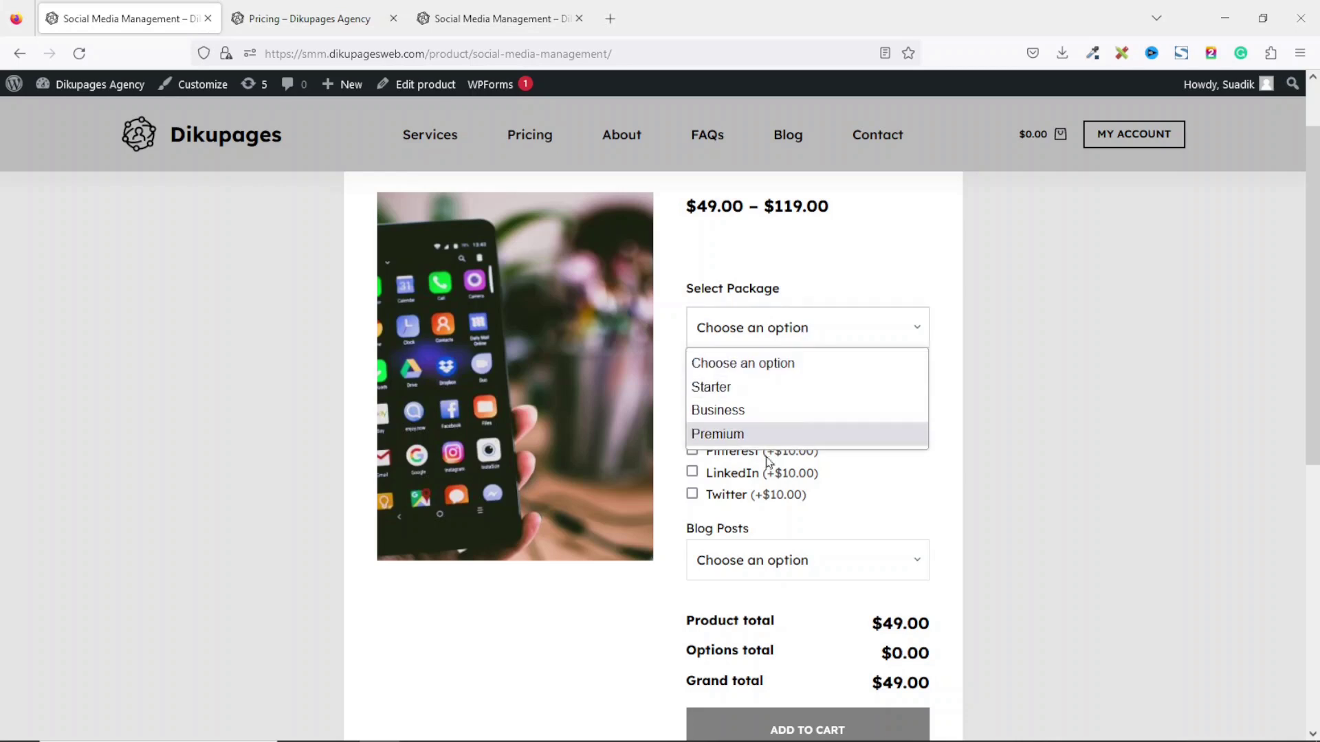
{"action": "left_click", "coordinate": [794, 335]}
{"action": "left_click", "coordinate": [777, 574]}
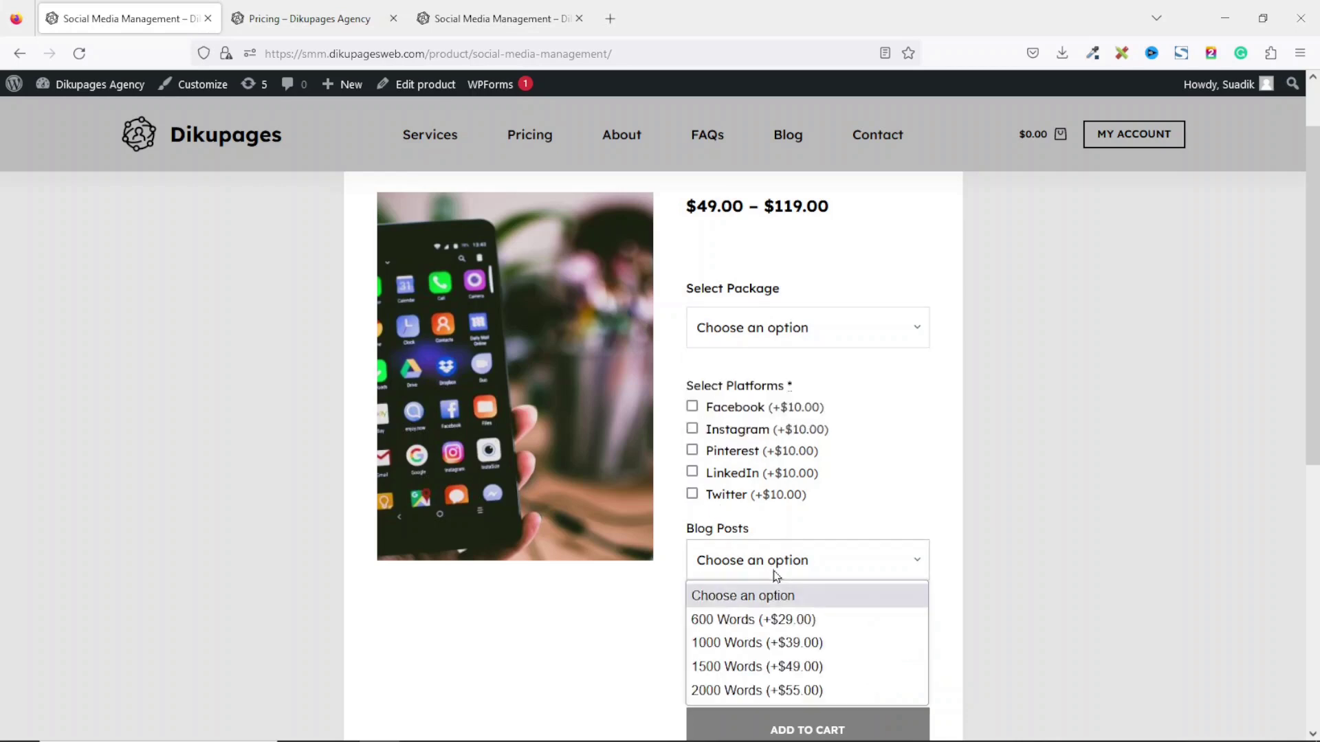
{"action": "left_click", "coordinate": [833, 495]}
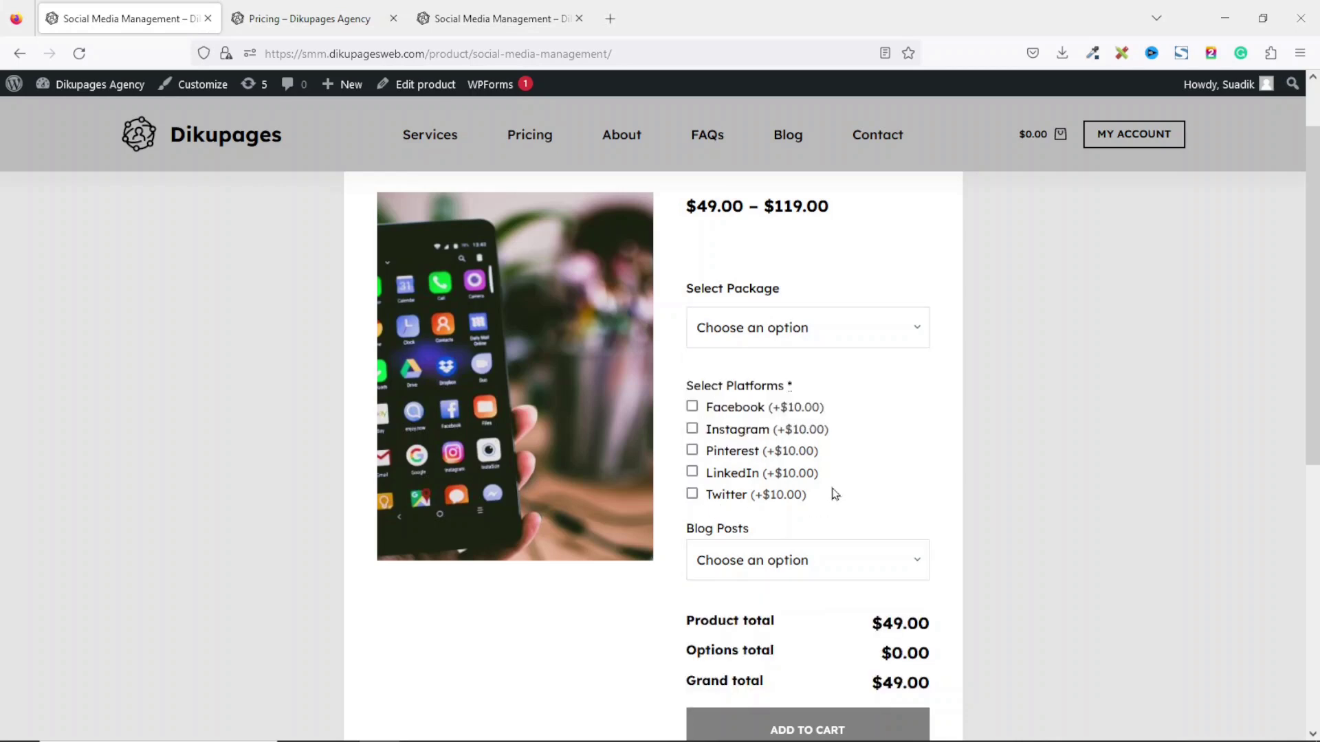
- Try out the order form with the Business package, Facebook, Instagram and LinkedIn platforms, and a 600 Words blog post, and review the totals
{"action": "left_click", "coordinate": [774, 333]}
{"action": "left_click", "coordinate": [720, 411]}
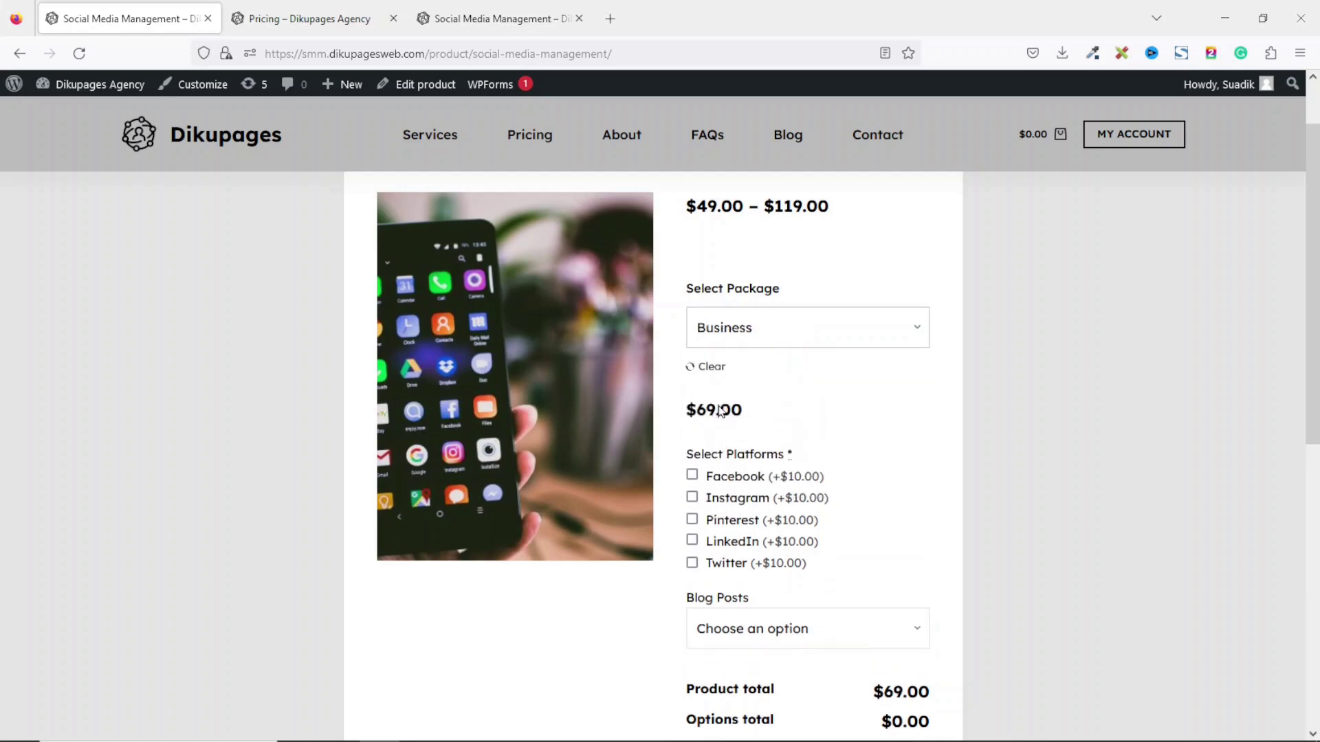
{"action": "left_click", "coordinate": [730, 480]}
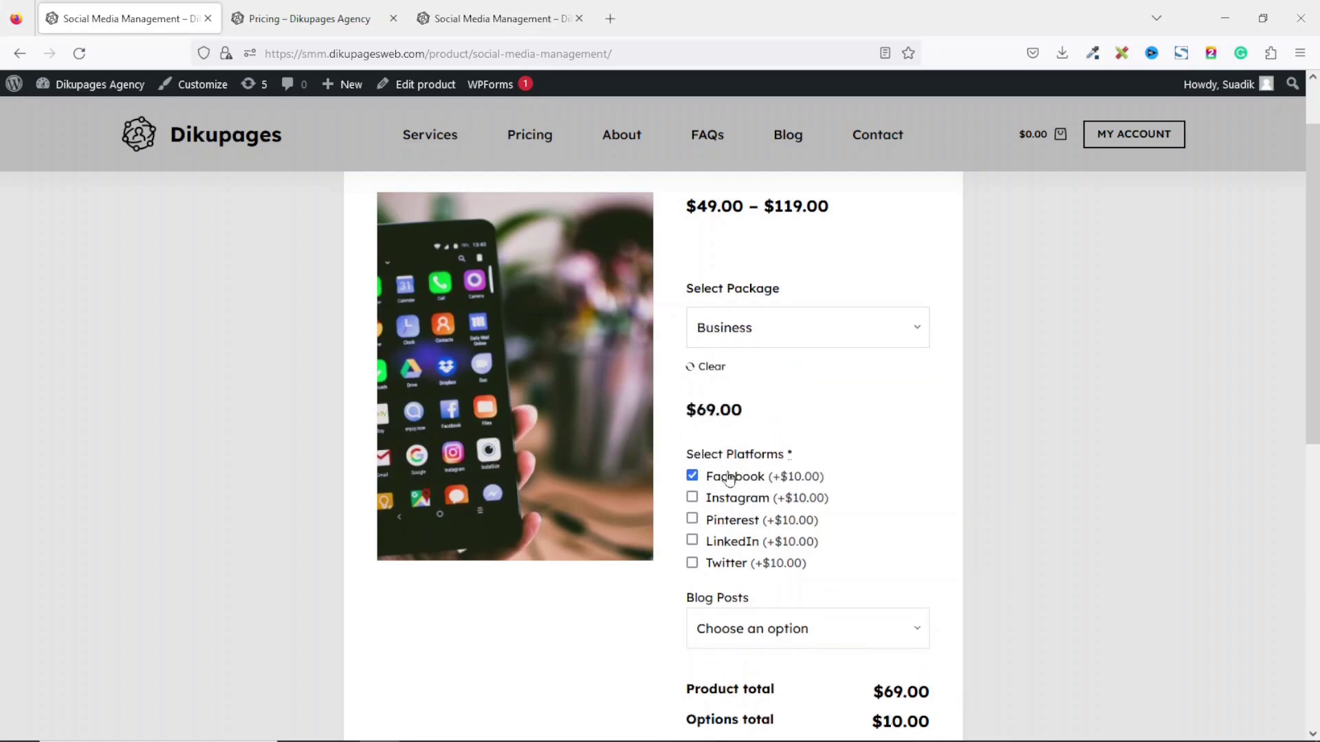
{"action": "left_click", "coordinate": [715, 501]}
{"action": "left_click", "coordinate": [714, 544]}
{"action": "left_click", "coordinate": [805, 629]}
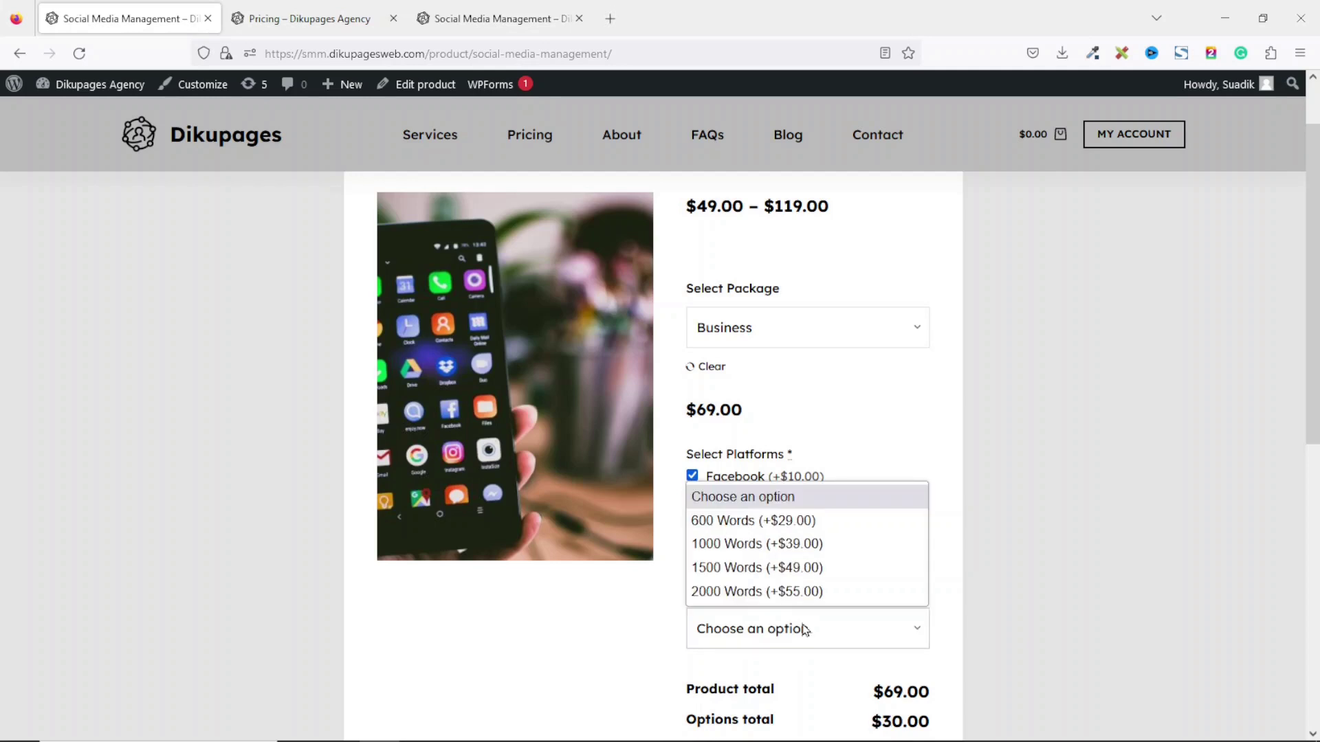
{"action": "left_click", "coordinate": [756, 521]}
{"action": "scroll", "coordinate": [811, 508], "scroll_direction": "down", "scroll_amount": 2}
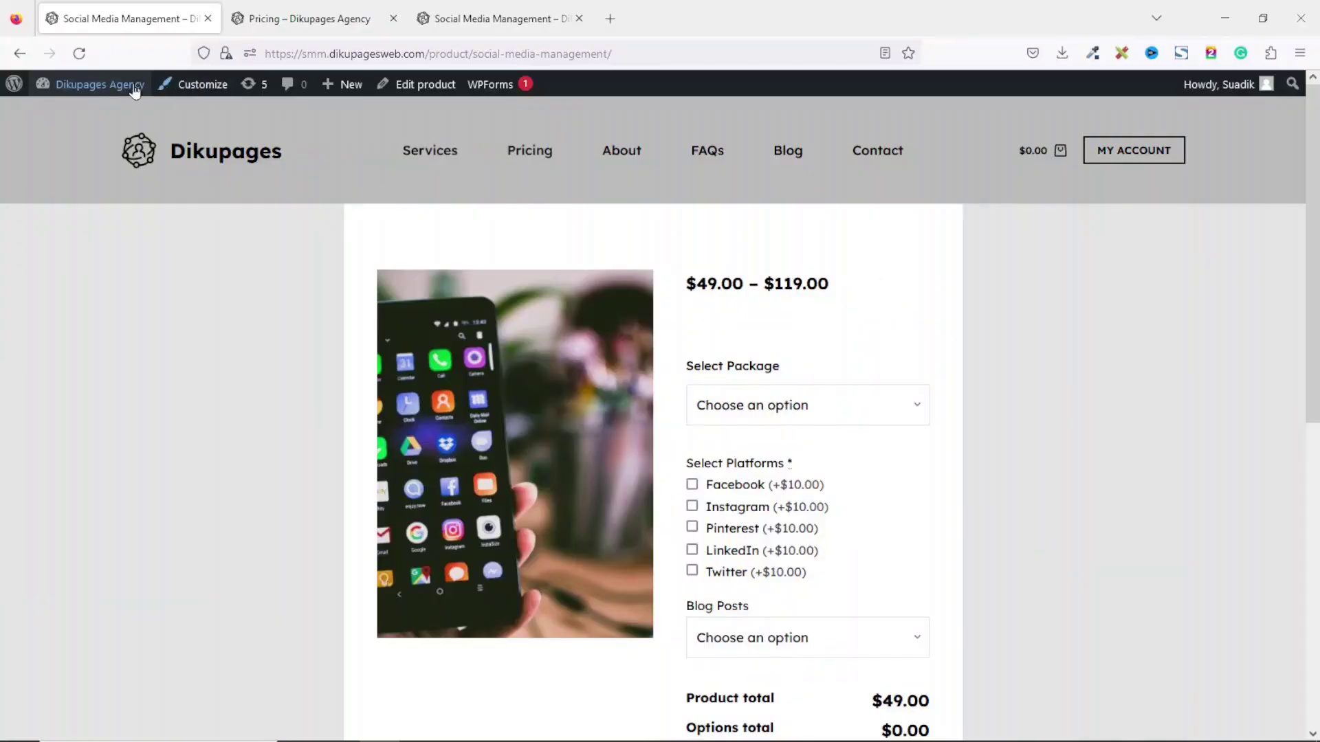
- Start a new product from the site's WordPress dashboard and name it "Social Media Management"
{"action": "mouse_move", "coordinate": [141, 88]}
{"action": "left_click", "coordinate": [57, 116]}
{"action": "mouse_move", "coordinate": [54, 399]}
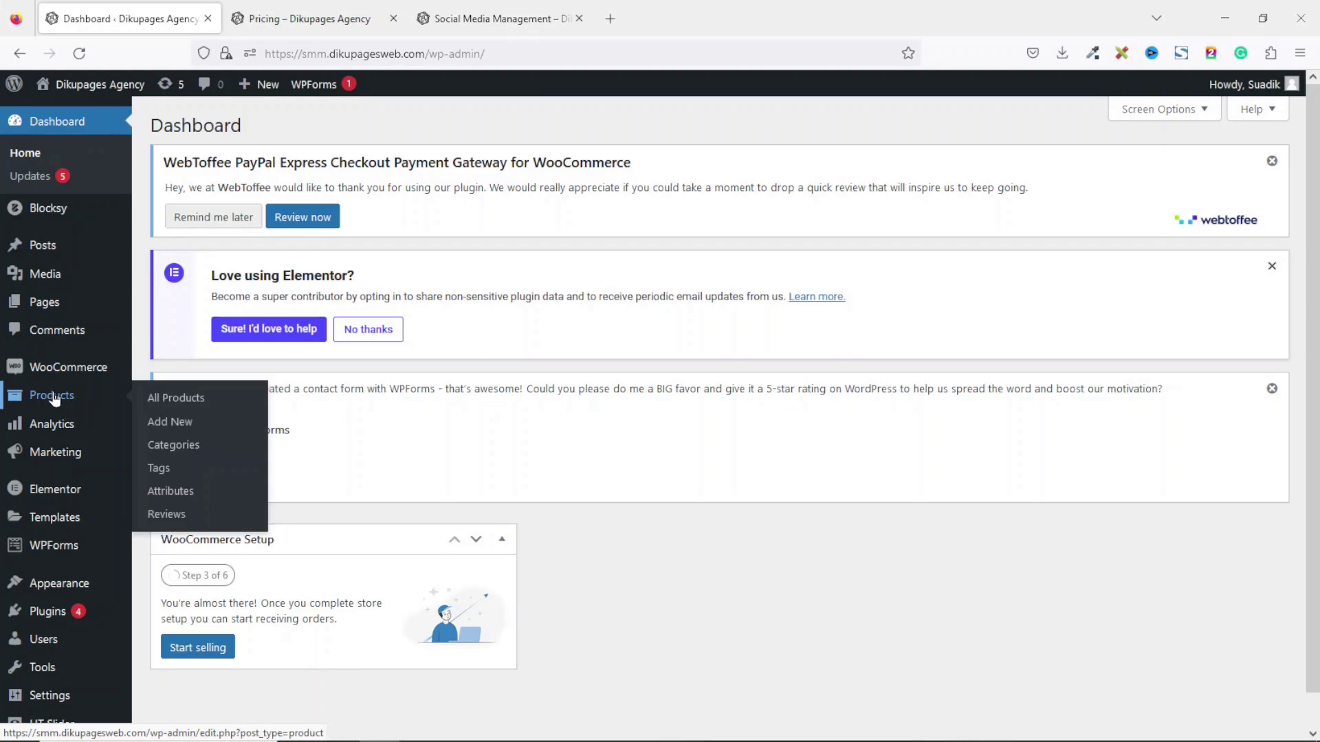
{"action": "left_click", "coordinate": [173, 425]}
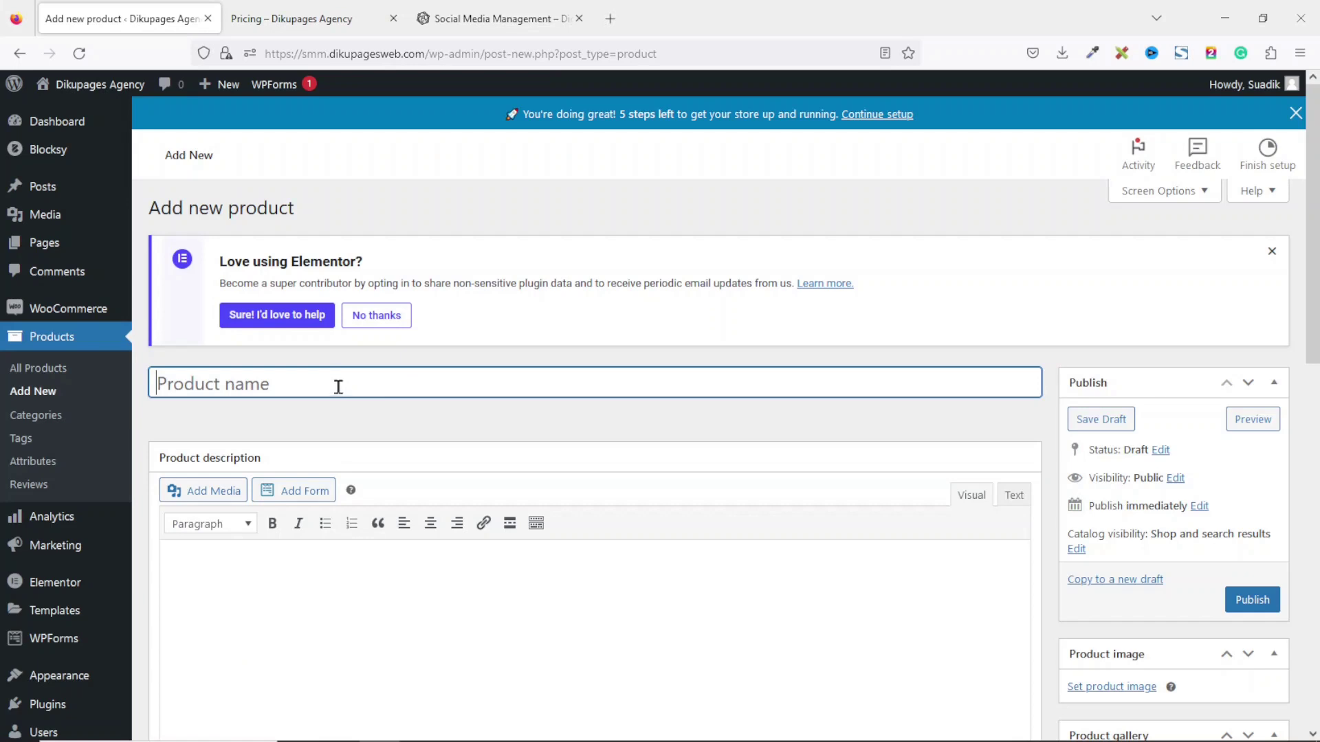
{"action": "type", "text": "Social Media Management"}
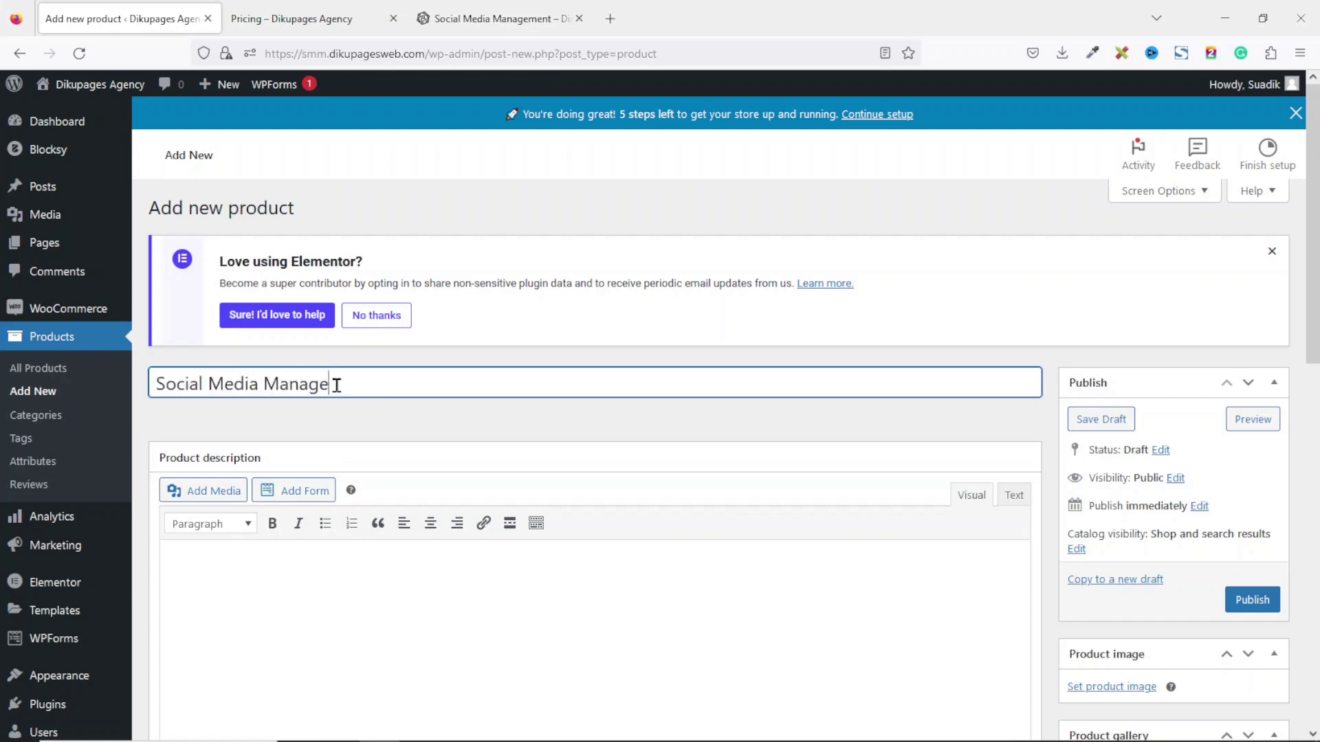
{"action": "left_click", "coordinate": [472, 584]}
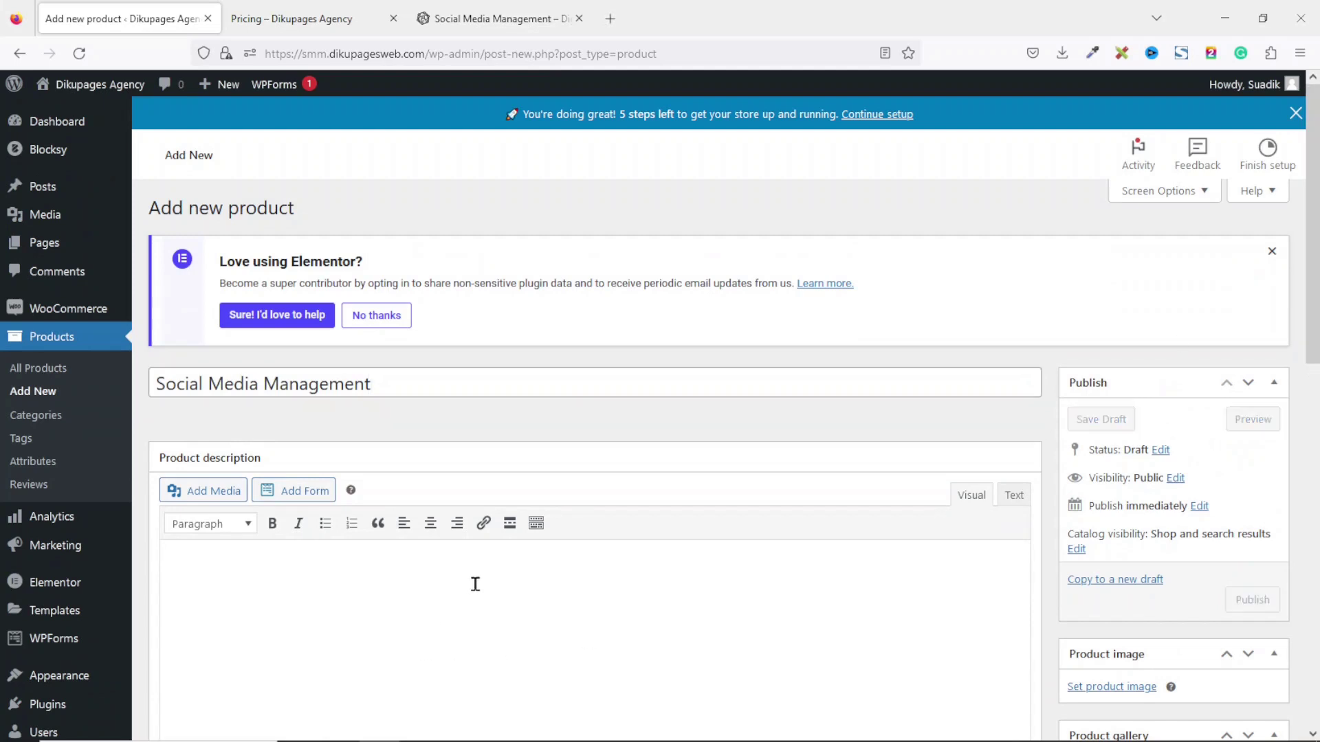
- Set the product type of the Social Media Management product to Variable product
{"action": "left_click_drag", "start_coordinate": [1308, 288], "coordinate": [1308, 412]}
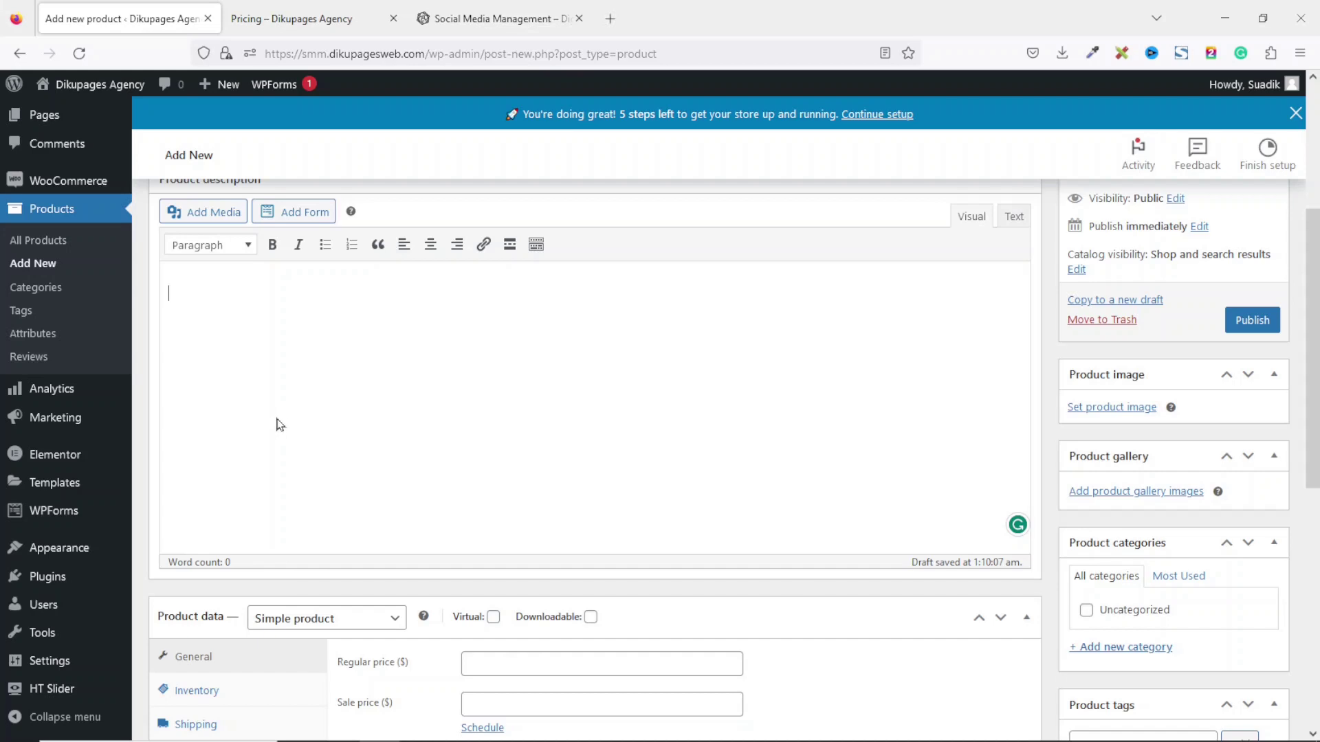
{"action": "scroll", "coordinate": [279, 418], "scroll_direction": "down", "scroll_amount": 3}
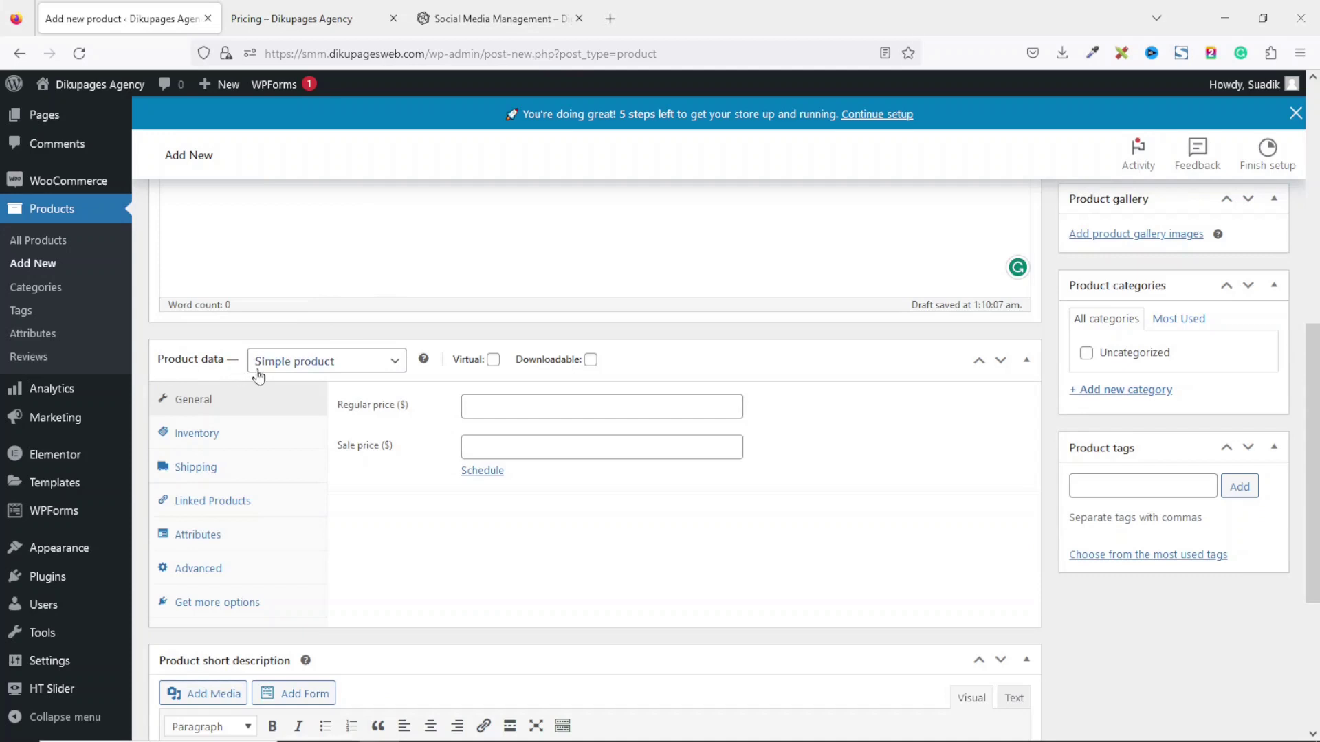
{"action": "left_click", "coordinate": [346, 370]}
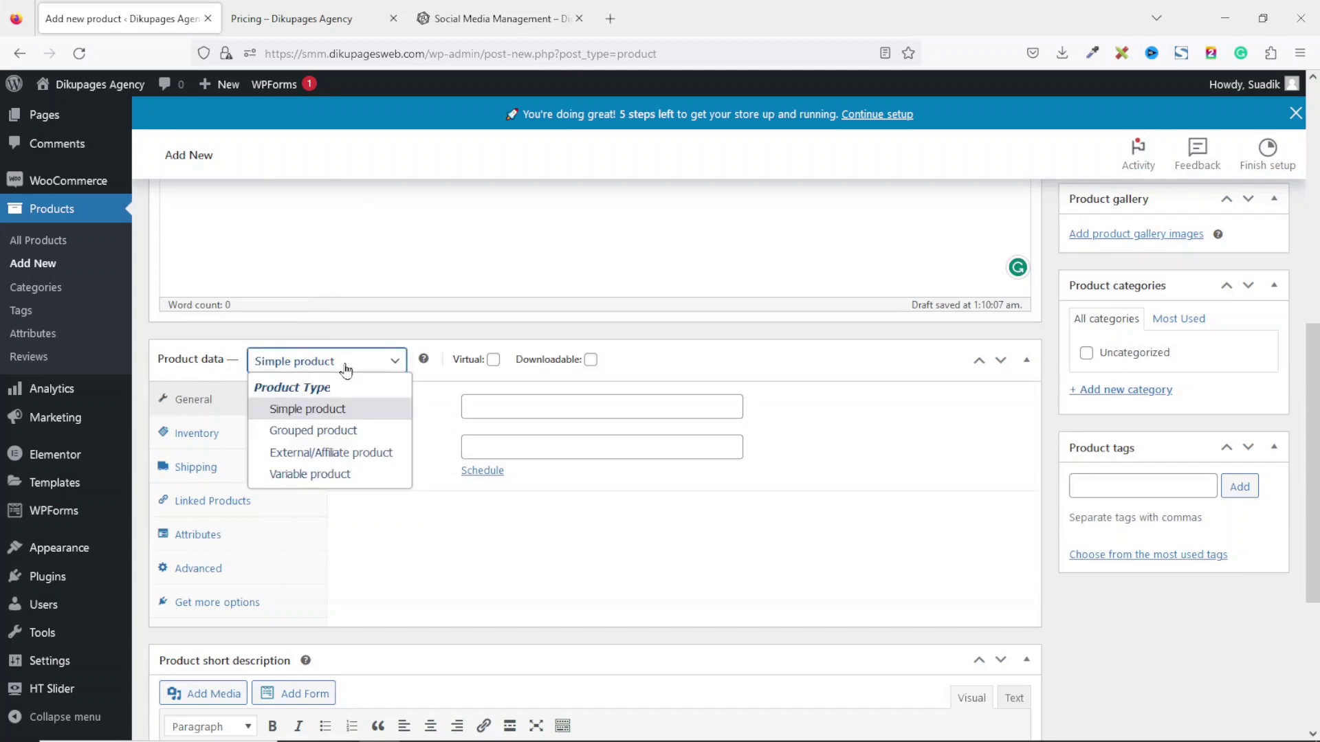
{"action": "left_click", "coordinate": [310, 474]}
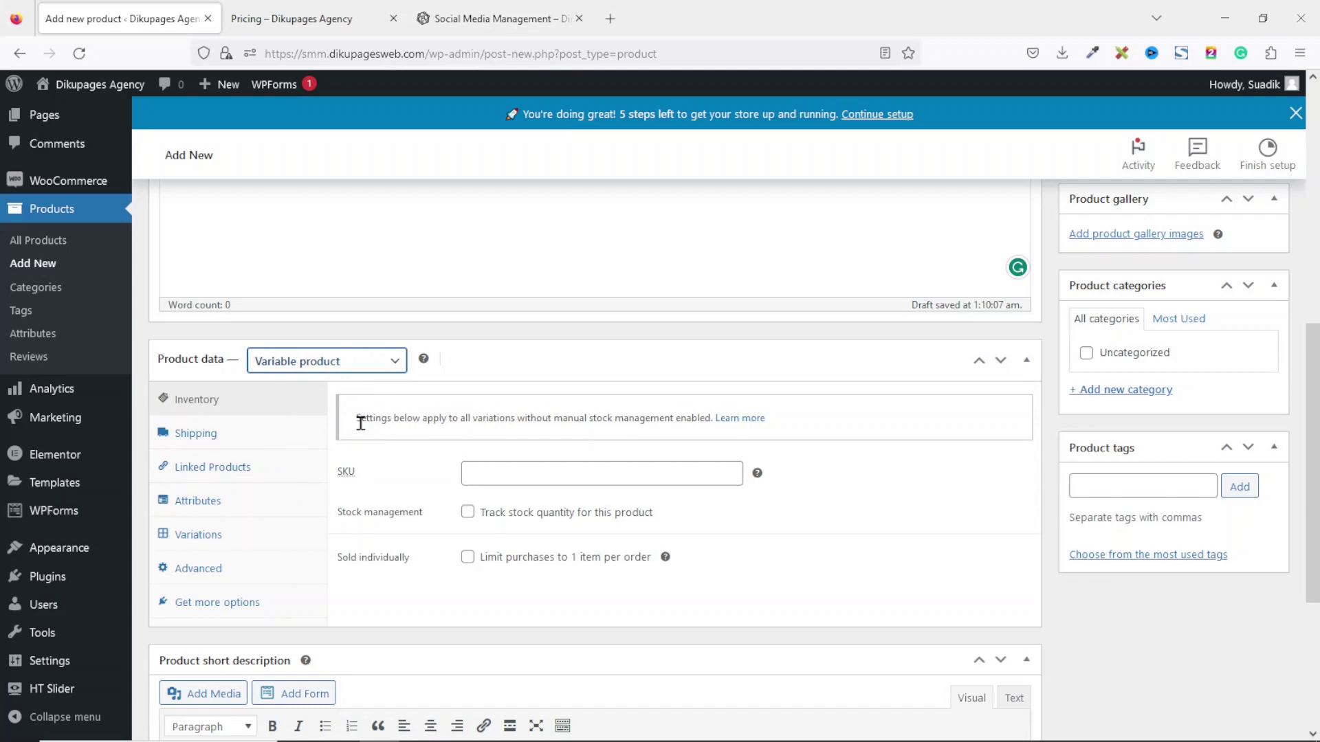
- Review the package options on the reference product page and limit the new product's purchases to 1 item per order
{"action": "left_click", "coordinate": [482, 20]}
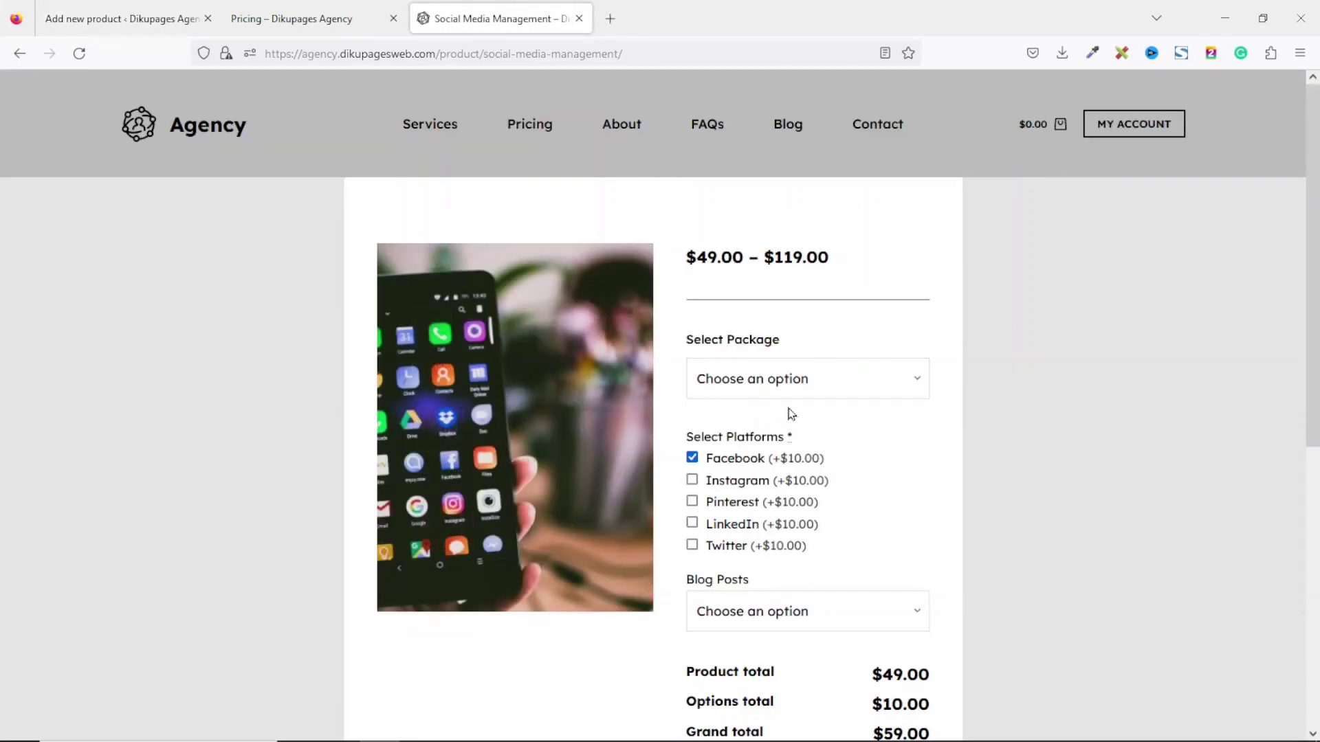
{"action": "left_click", "coordinate": [817, 384]}
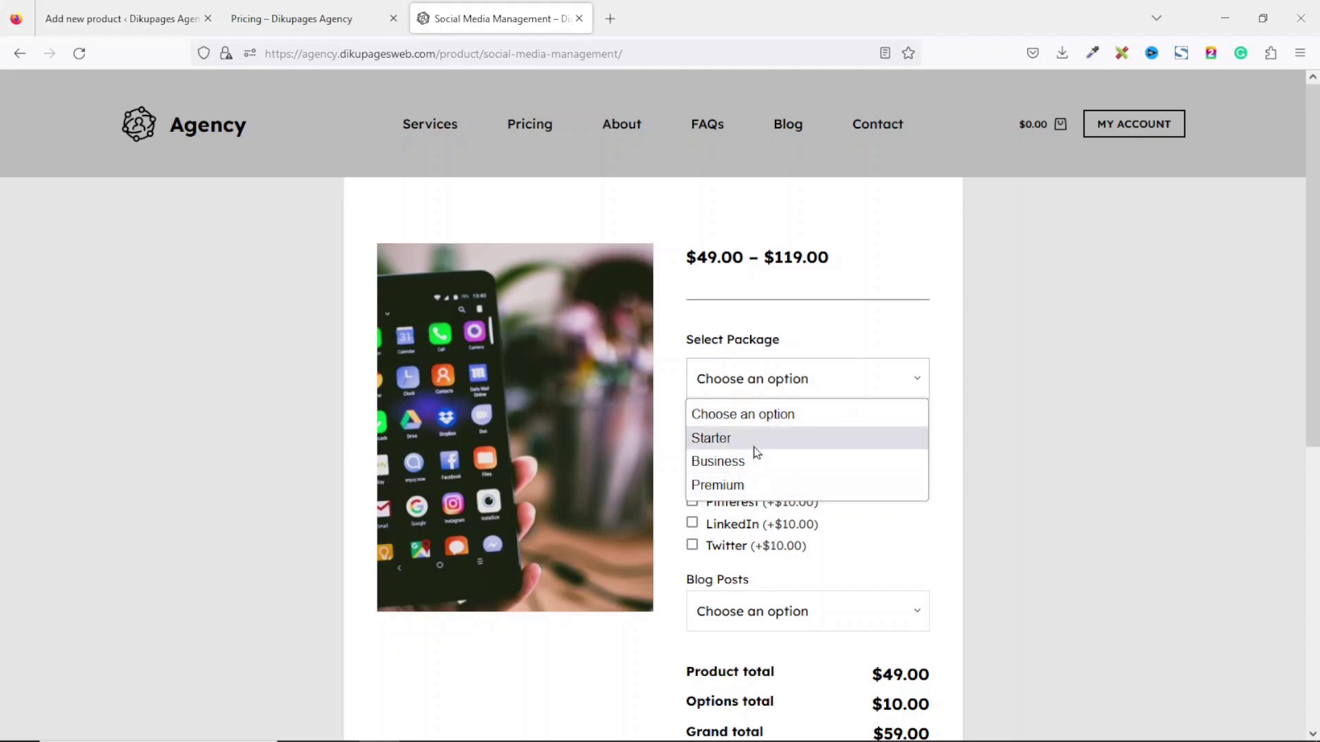
{"action": "left_click", "coordinate": [107, 8]}
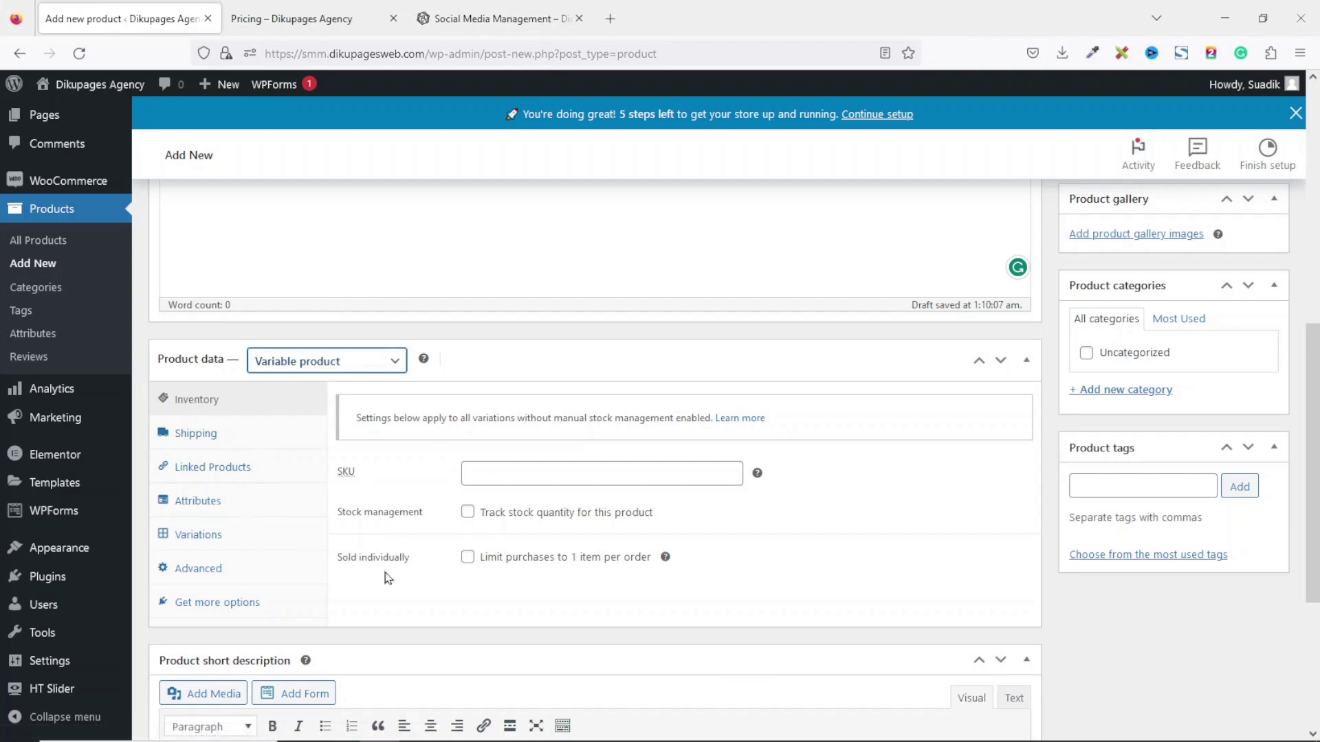
{"action": "left_click", "coordinate": [468, 557]}
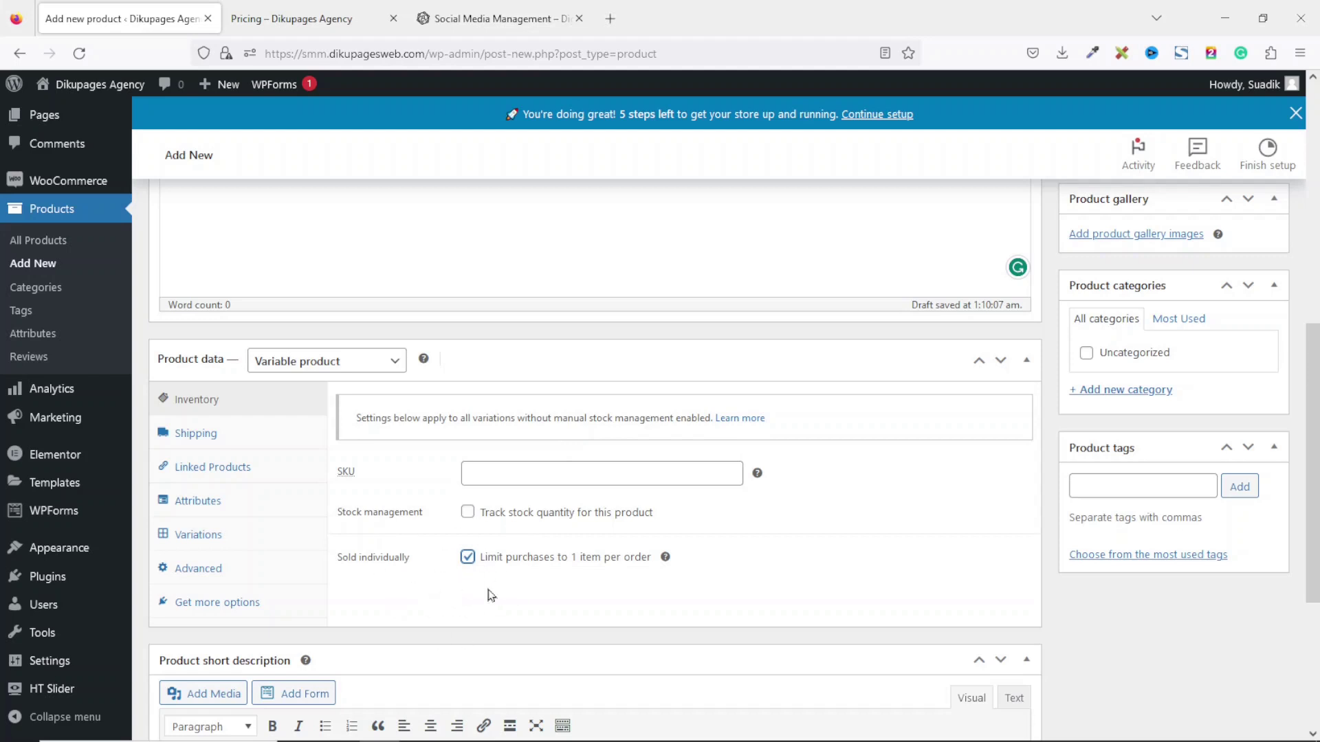
- Name the new product attribute "Select Package", matching the package label on the reference product page
{"action": "left_click", "coordinate": [207, 503]}
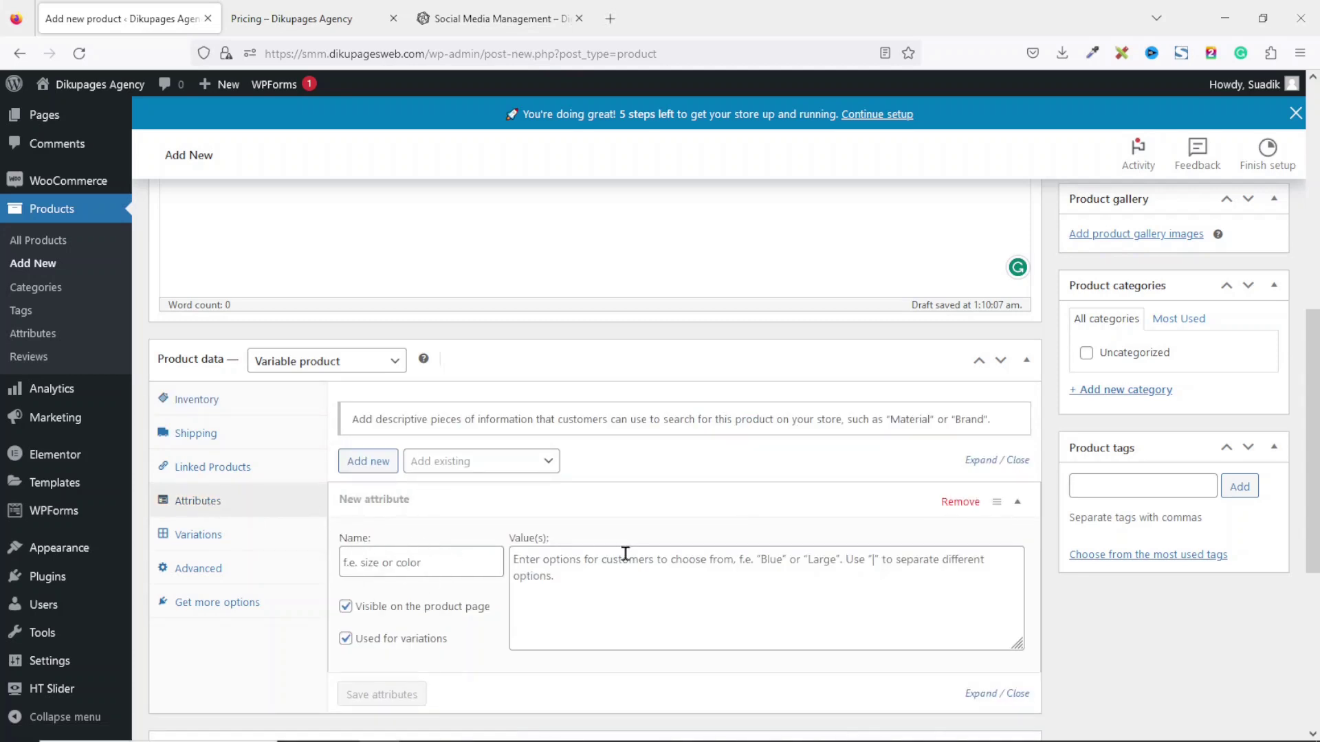
{"action": "left_click", "coordinate": [412, 562]}
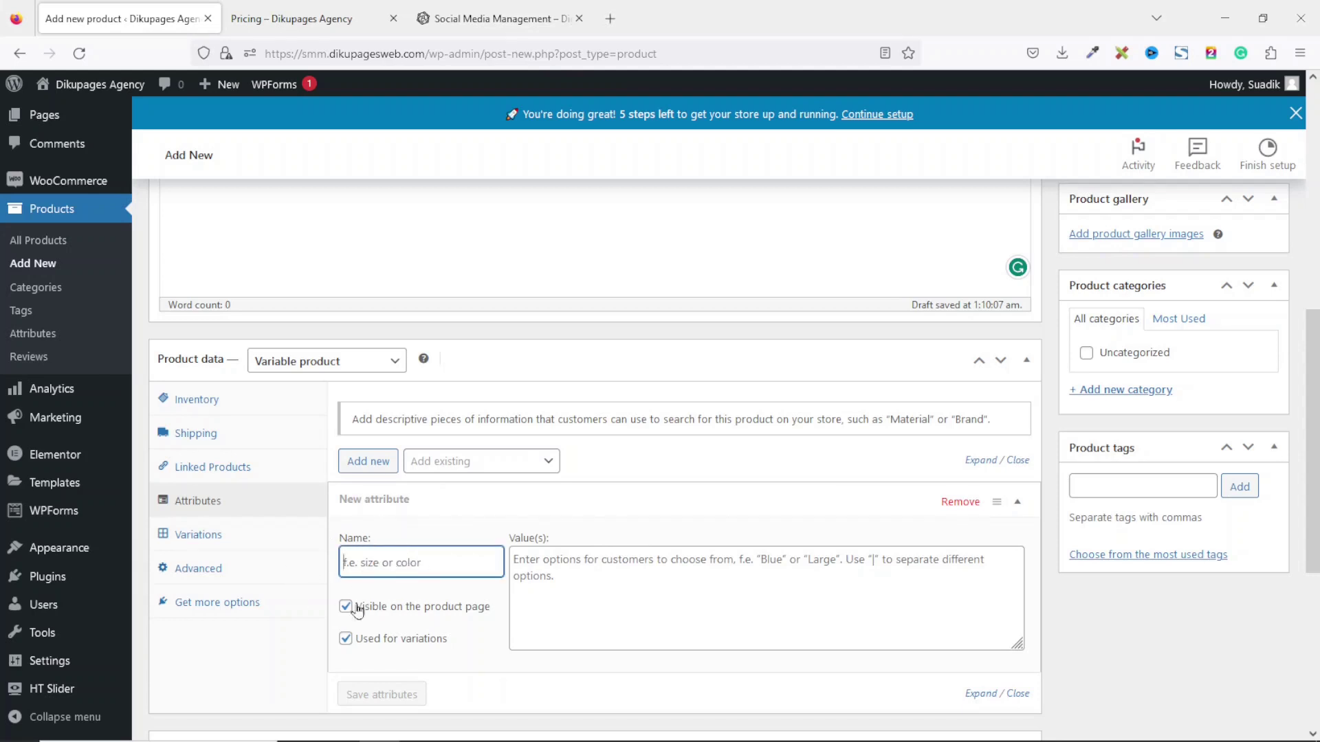
{"action": "left_click", "coordinate": [468, 18]}
{"action": "left_click_drag", "start_coordinate": [813, 339], "coordinate": [685, 342]}
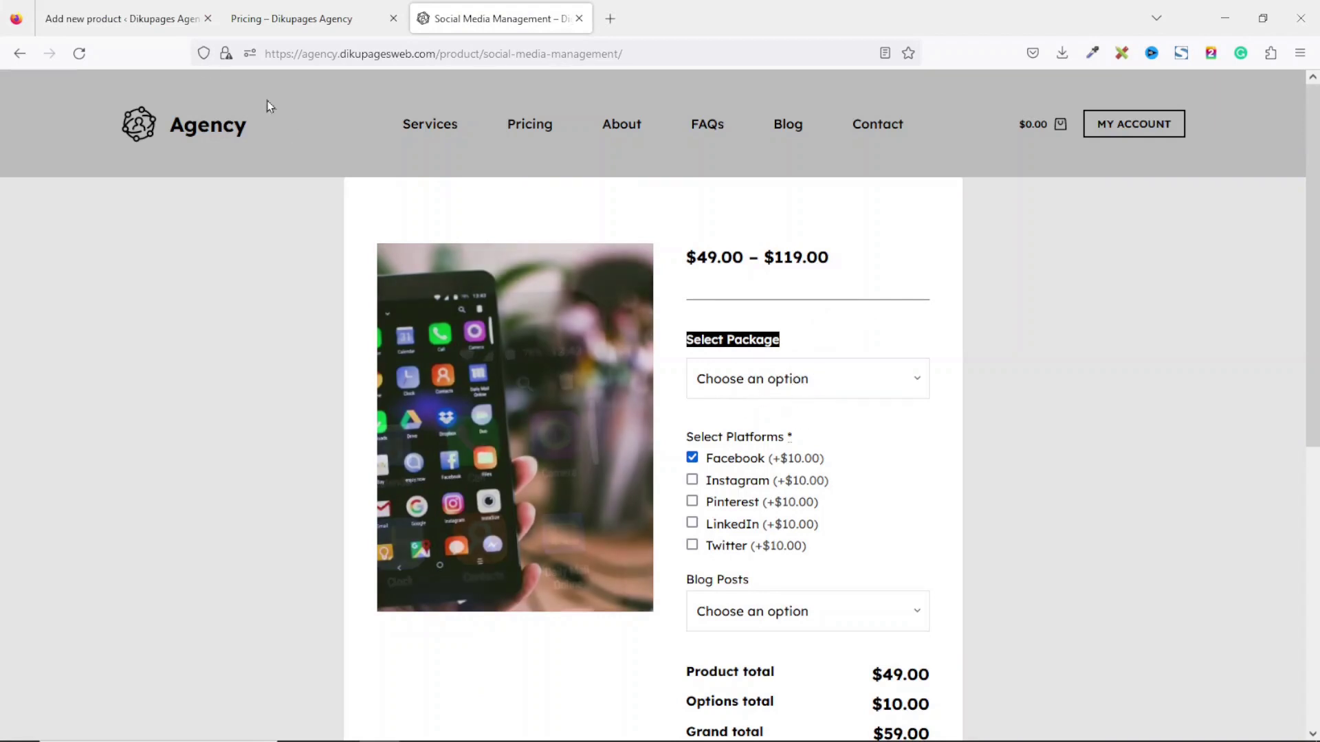
{"action": "left_click", "coordinate": [127, 29]}
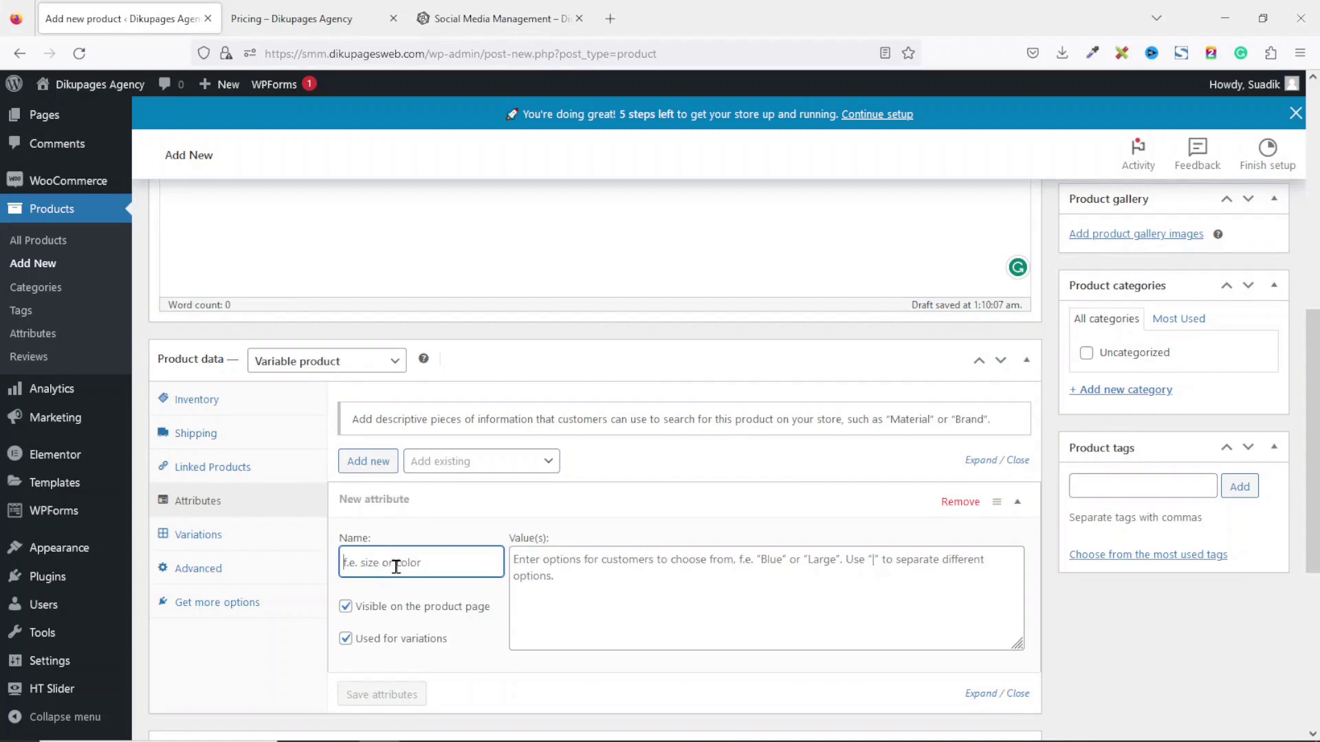
{"action": "left_click", "coordinate": [482, 18]}
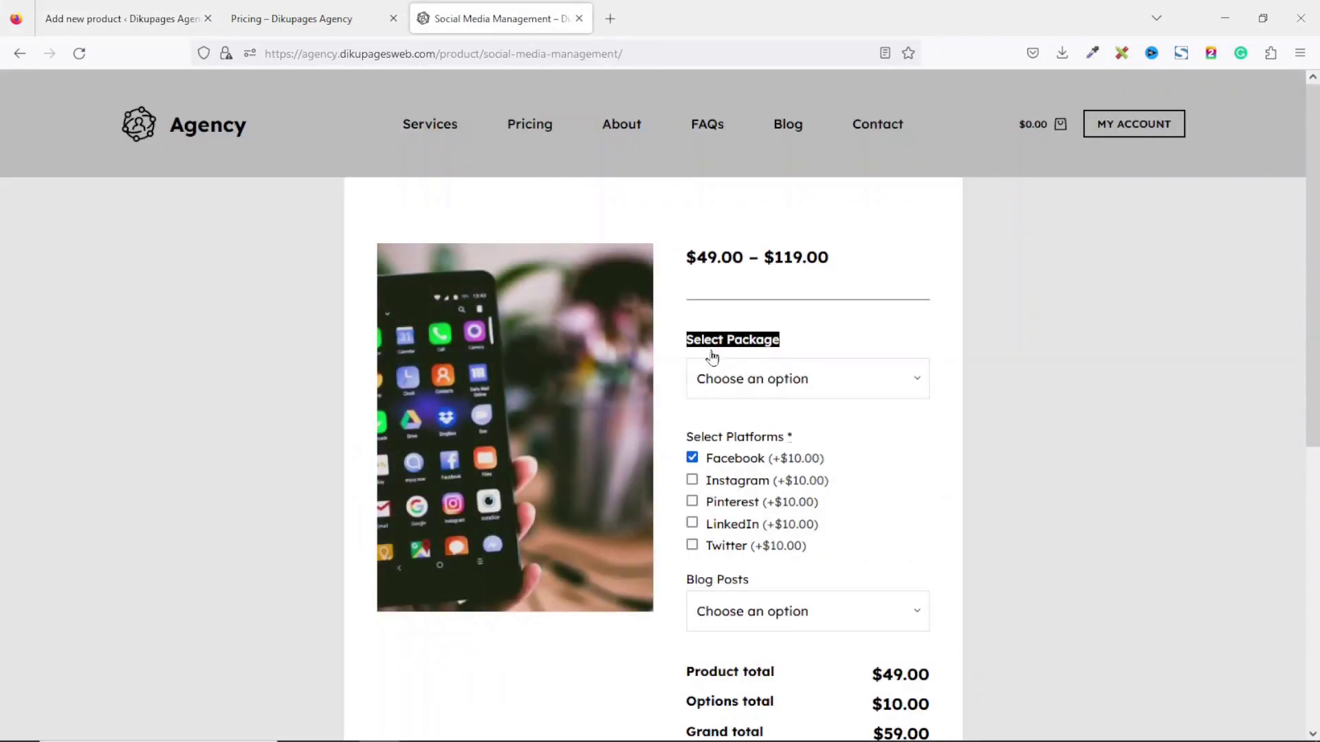
{"action": "left_click", "coordinate": [123, 20]}
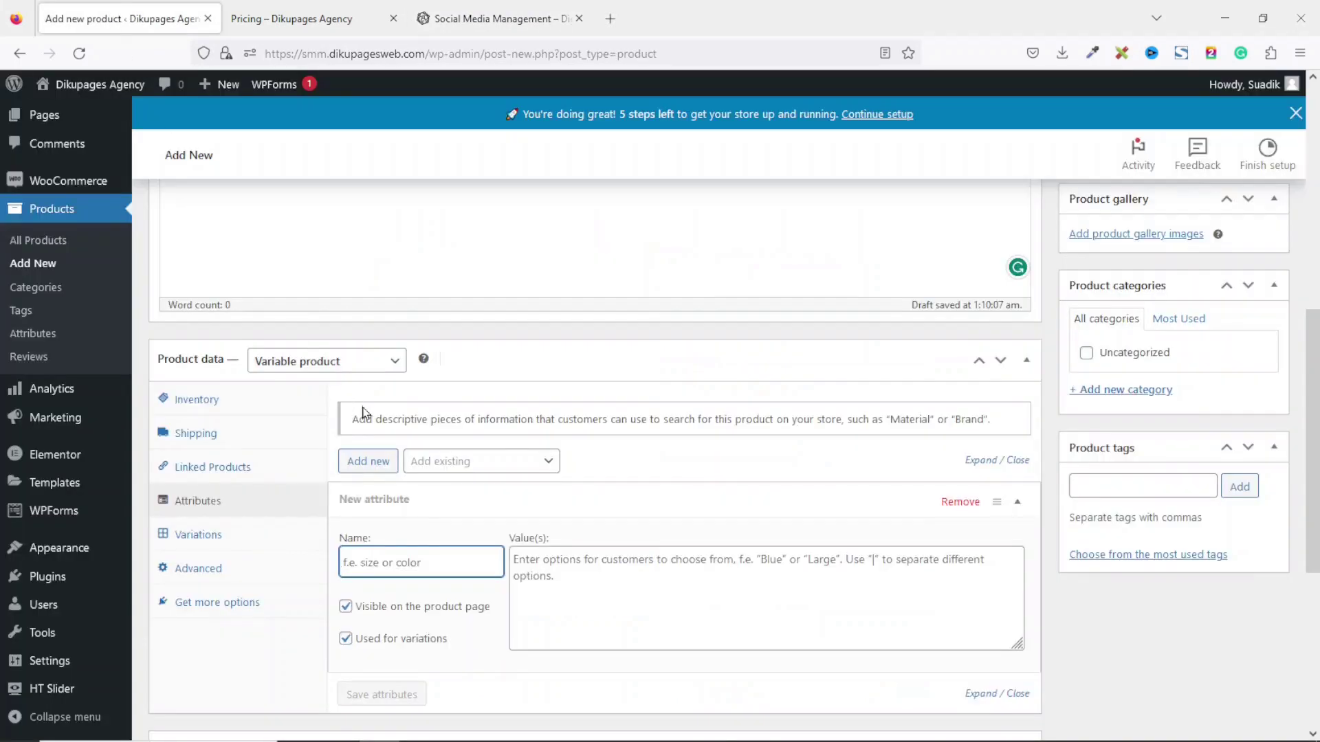
{"action": "type", "text": "Select Package"}
- Enter the values Starter|Business|Premium for the Select Package attribute and save the attributes
{"action": "left_click", "coordinate": [547, 575]}
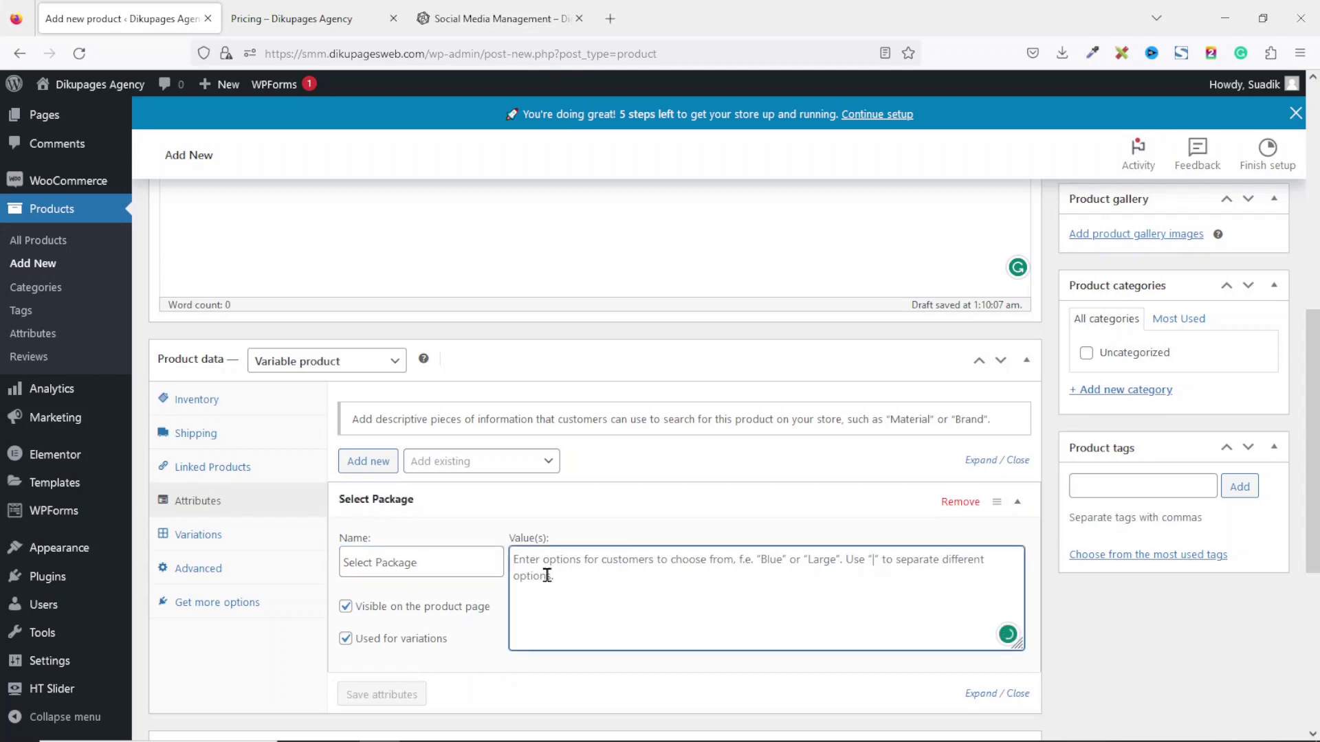
{"action": "type", "text": "Starter|Business|Premium"}
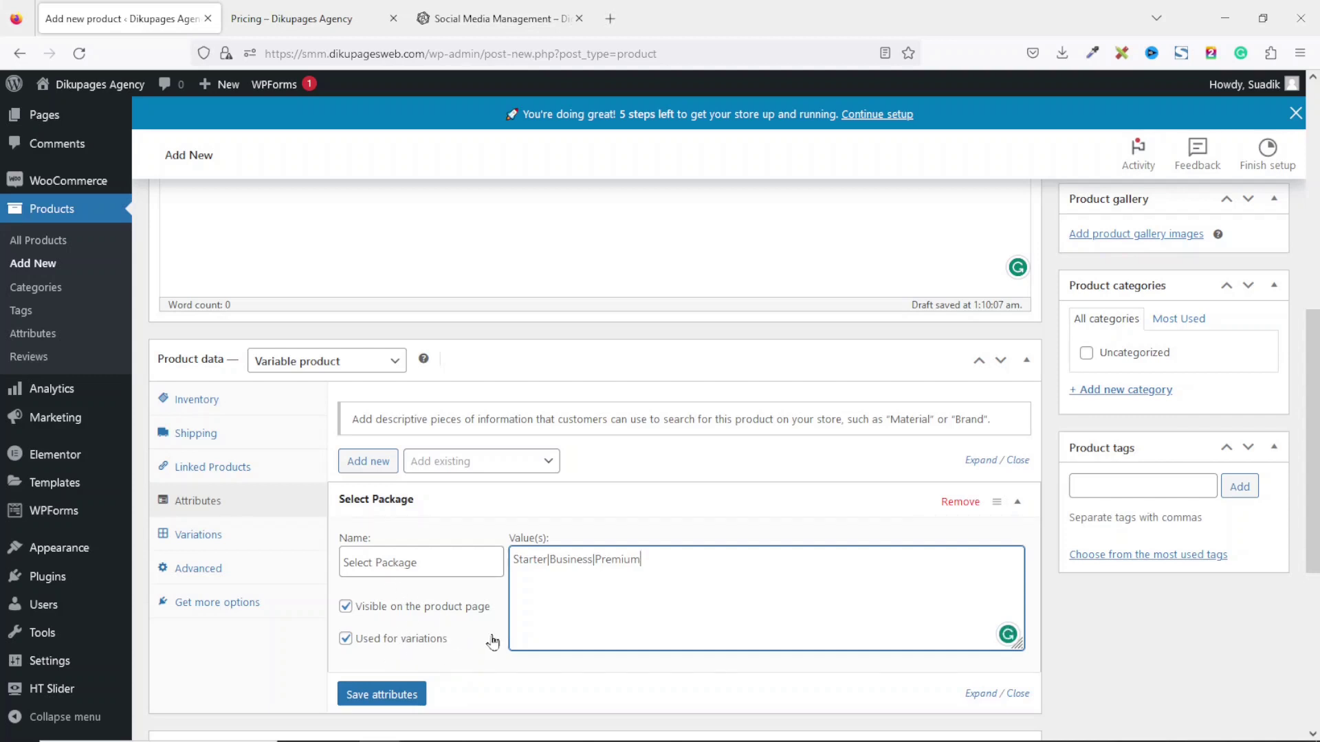
{"action": "left_click", "coordinate": [403, 696]}
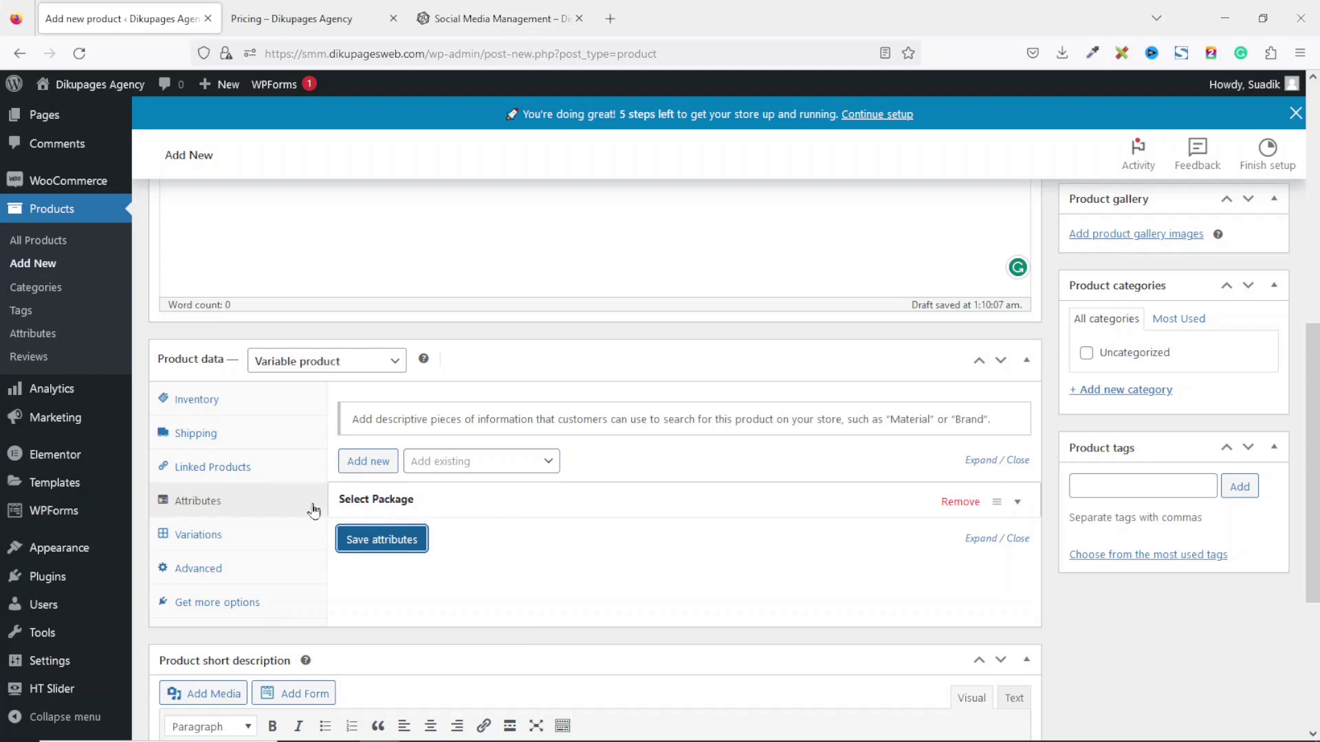
- Generate all product variations from the Select Package attribute
{"action": "left_click", "coordinate": [191, 537]}
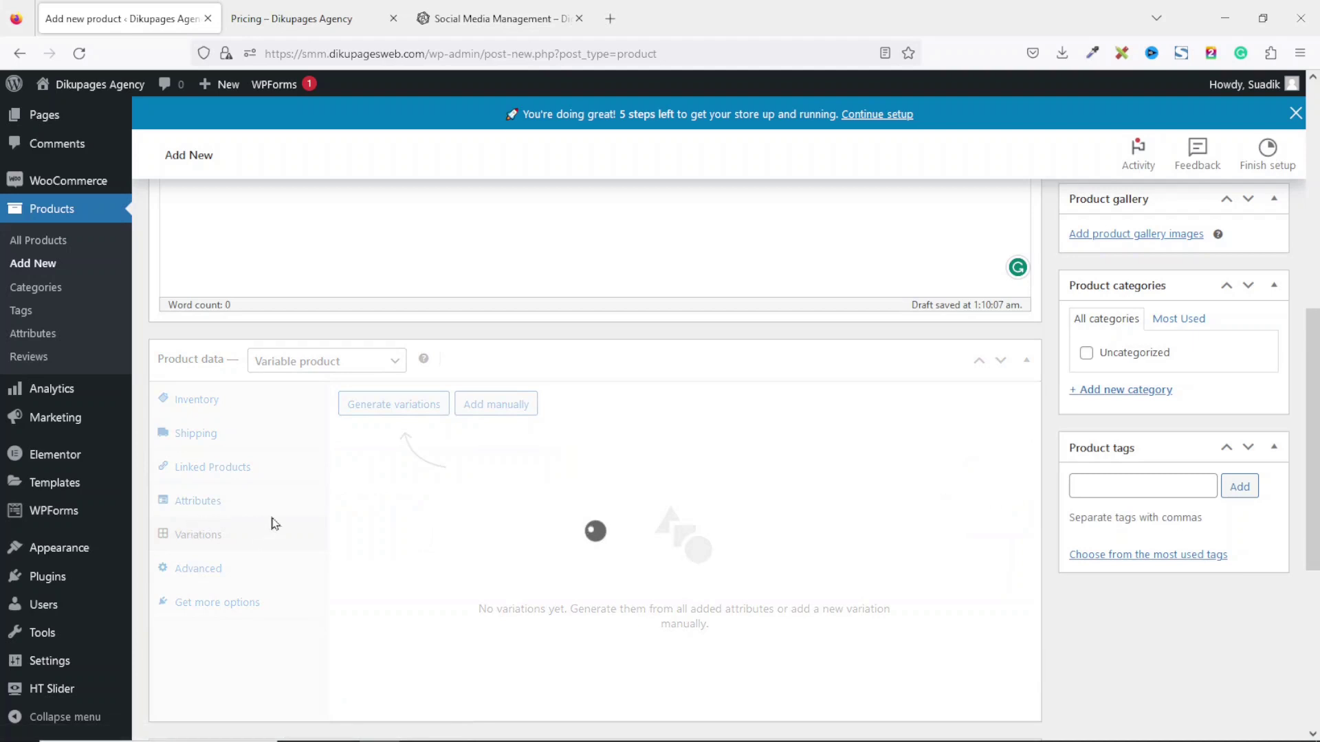
{"action": "left_click", "coordinate": [415, 411]}
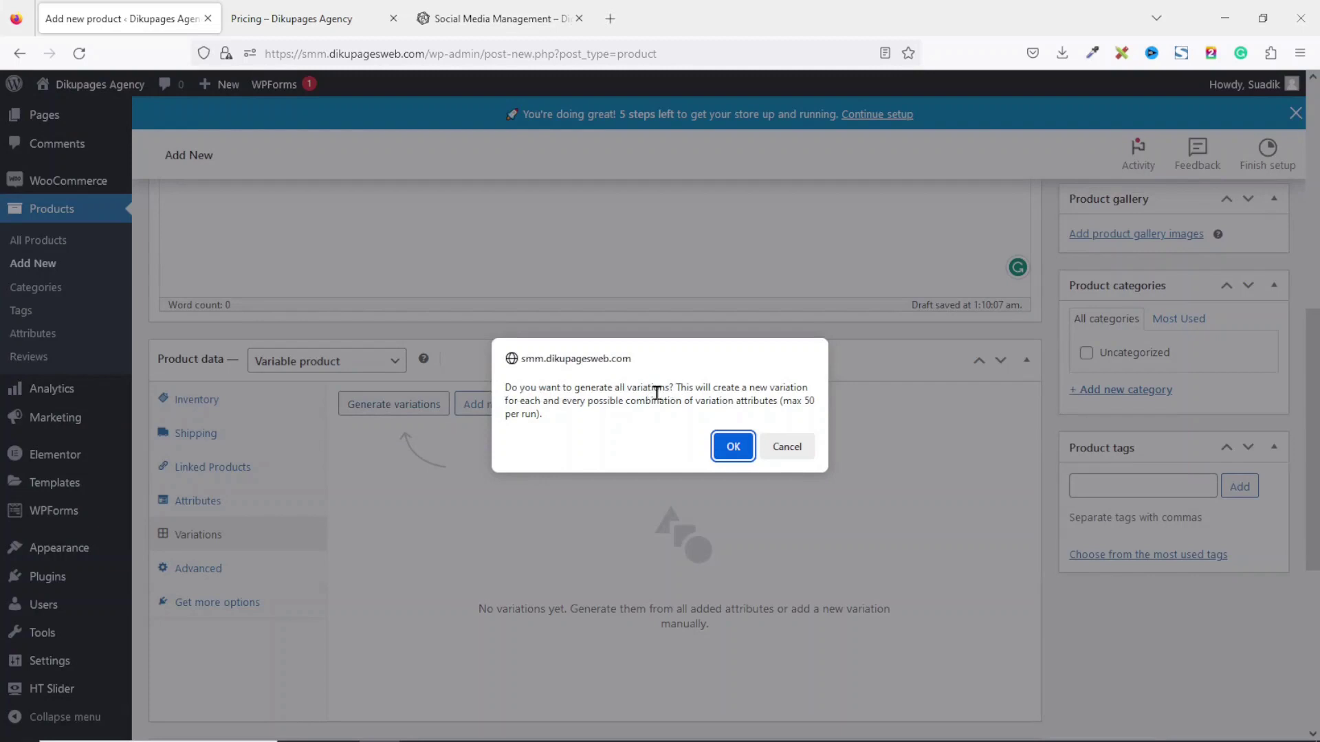
{"action": "left_click", "coordinate": [733, 447]}
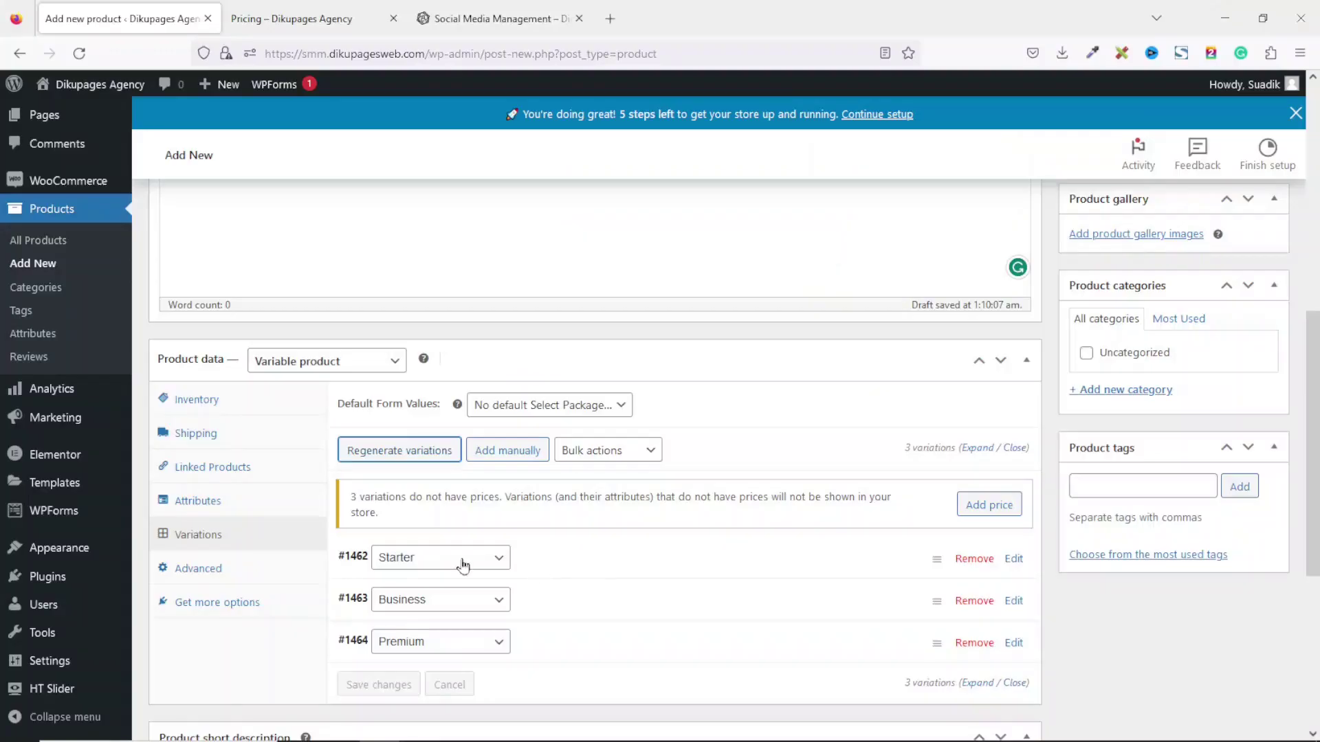
- Open the Starter variation's settings at its regular price
{"action": "left_click", "coordinate": [1014, 559]}
{"action": "scroll", "coordinate": [1317, 495], "scroll_direction": "down", "scroll_amount": 5}
{"action": "scroll", "coordinate": [1316, 495], "scroll_direction": "down", "scroll_amount": 1}
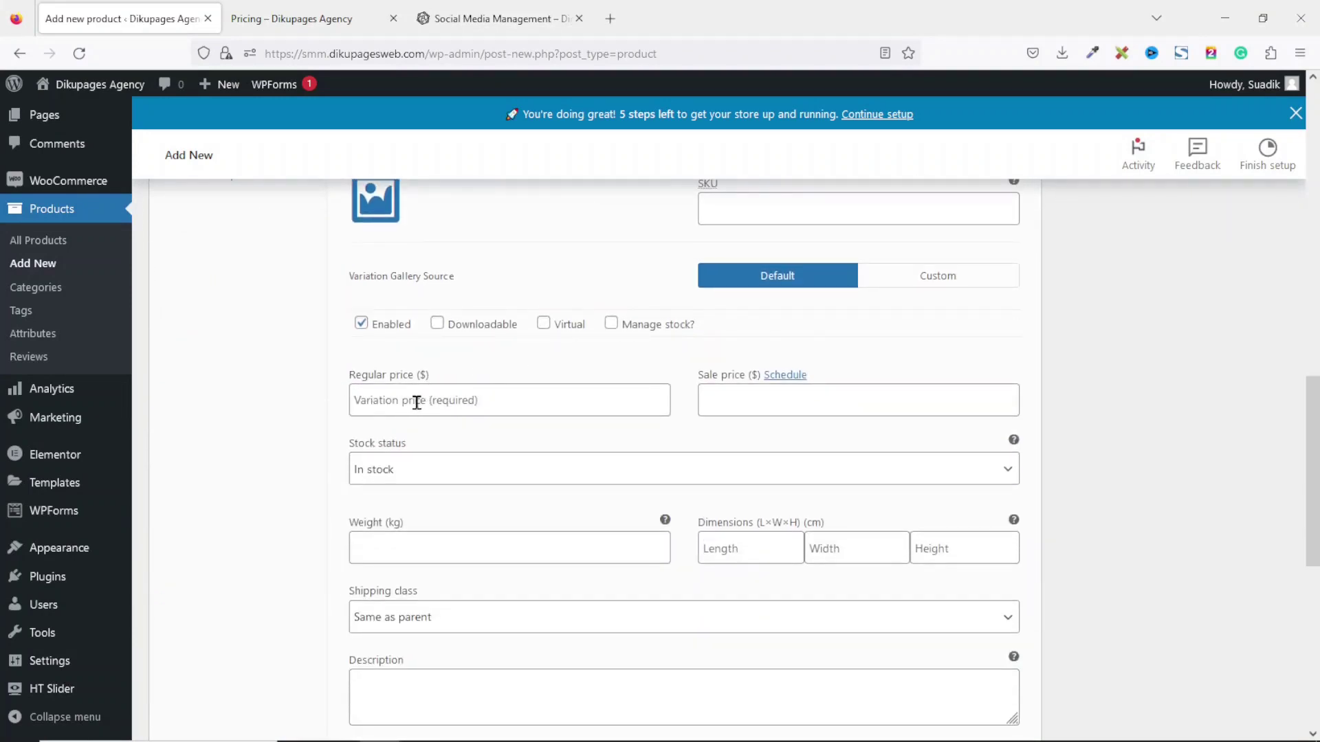
- Check the plan prices and extra-channel fee on the Pricing page, and the Starter package's price on the reference product page
{"action": "left_click", "coordinate": [284, 9]}
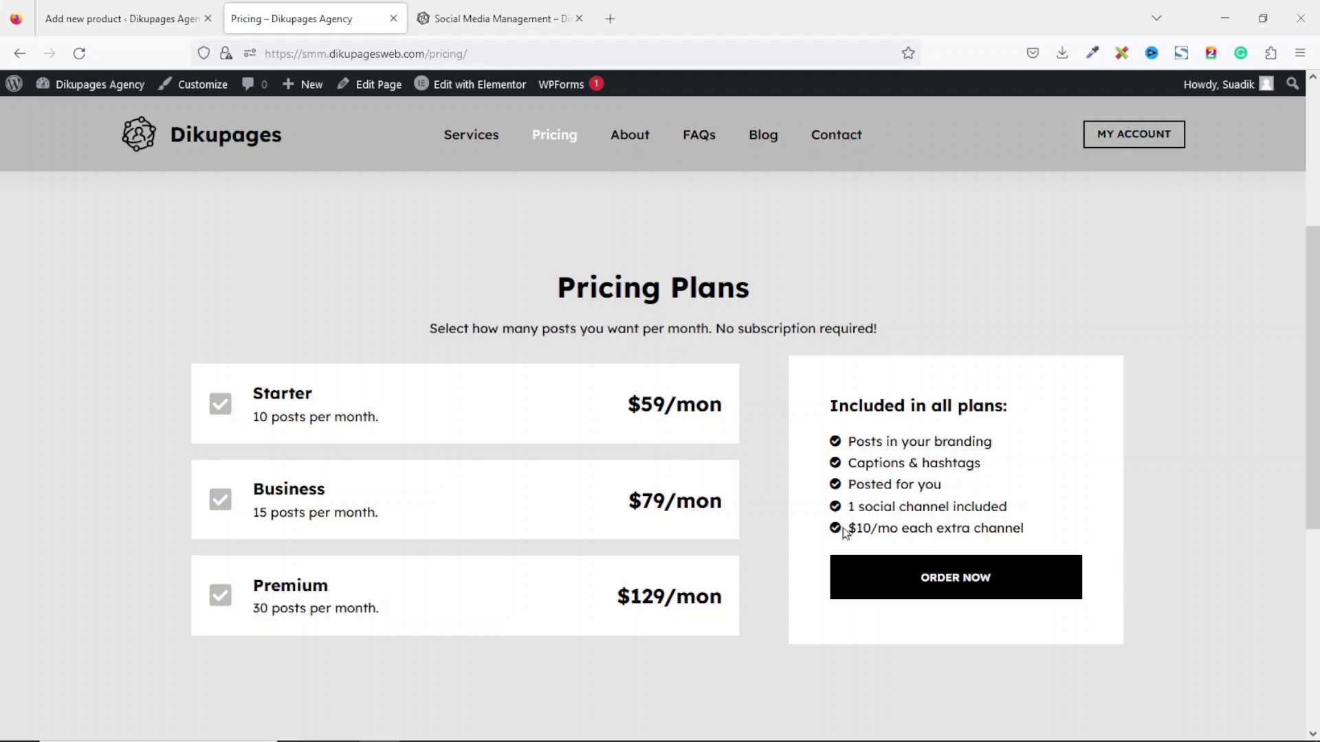
{"action": "left_click_drag", "start_coordinate": [850, 530], "coordinate": [863, 530]}
{"action": "left_click", "coordinate": [477, 12]}
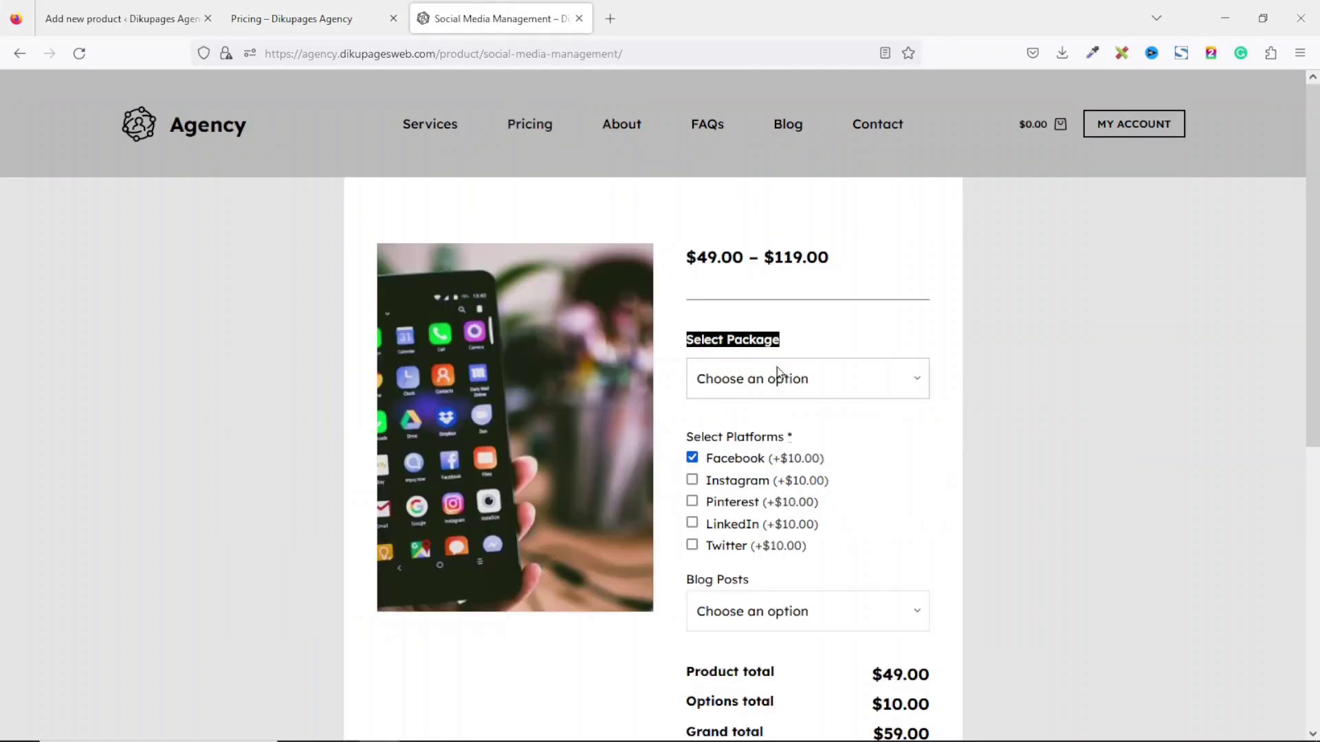
{"action": "left_click", "coordinate": [805, 387]}
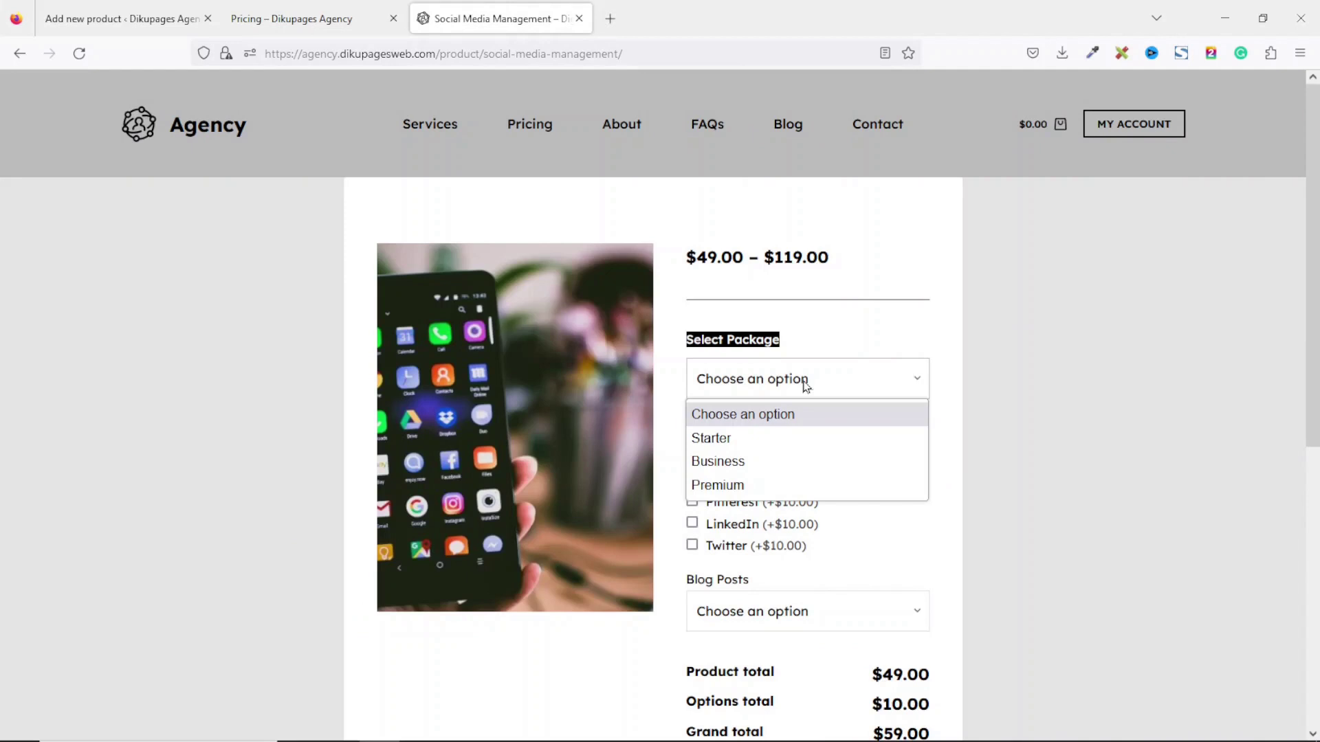
{"action": "left_click", "coordinate": [784, 438]}
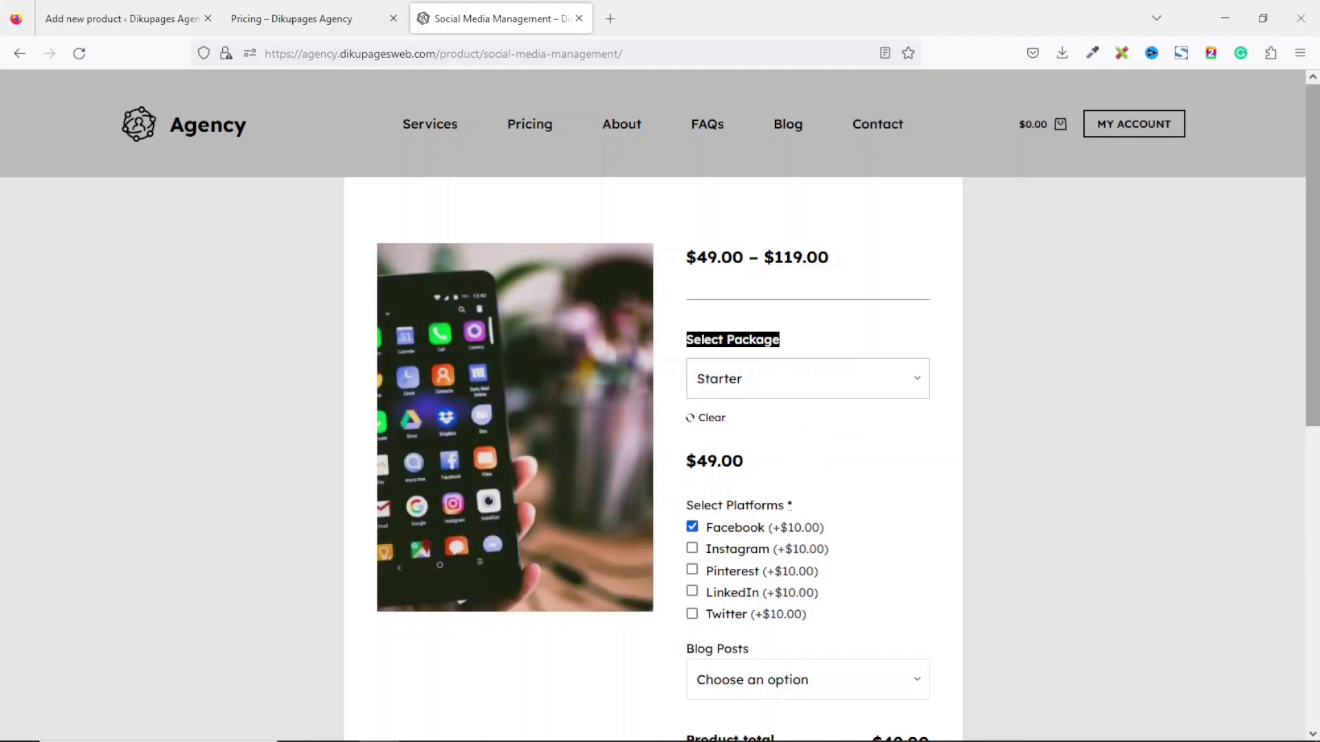
{"action": "scroll", "coordinate": [998, 500], "scroll_direction": "down", "scroll_amount": 3}
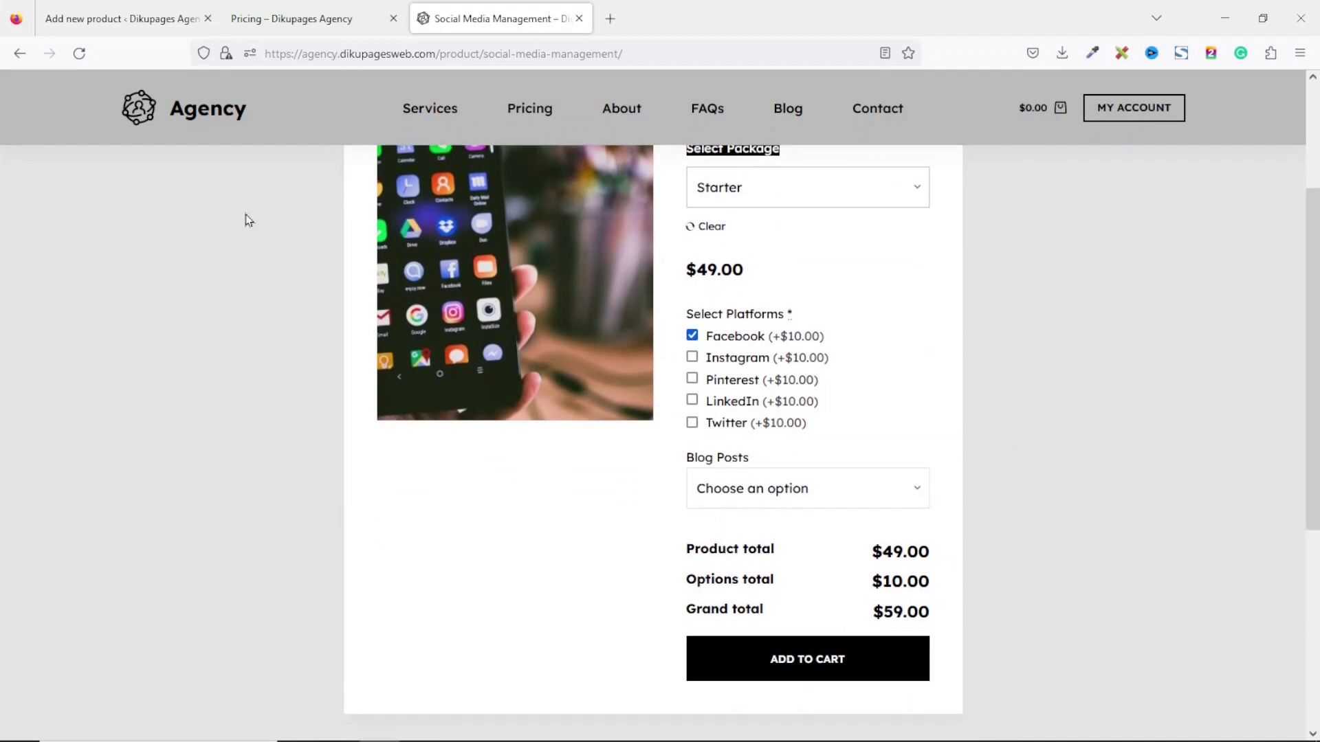
- Add the Instagram platform to the Starter selection on the reference product page and examine the grand total
{"action": "left_click", "coordinate": [310, 21]}
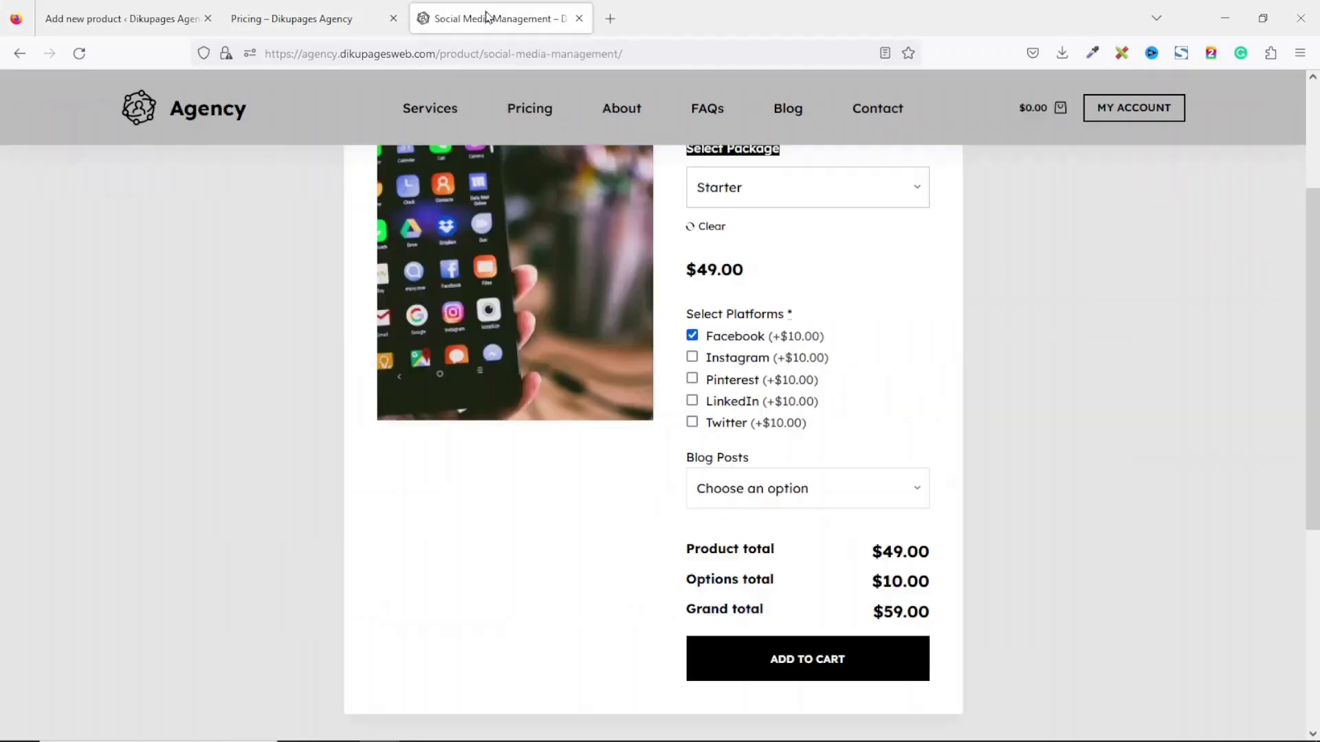
{"action": "left_click", "coordinate": [488, 19]}
{"action": "left_click", "coordinate": [719, 364]}
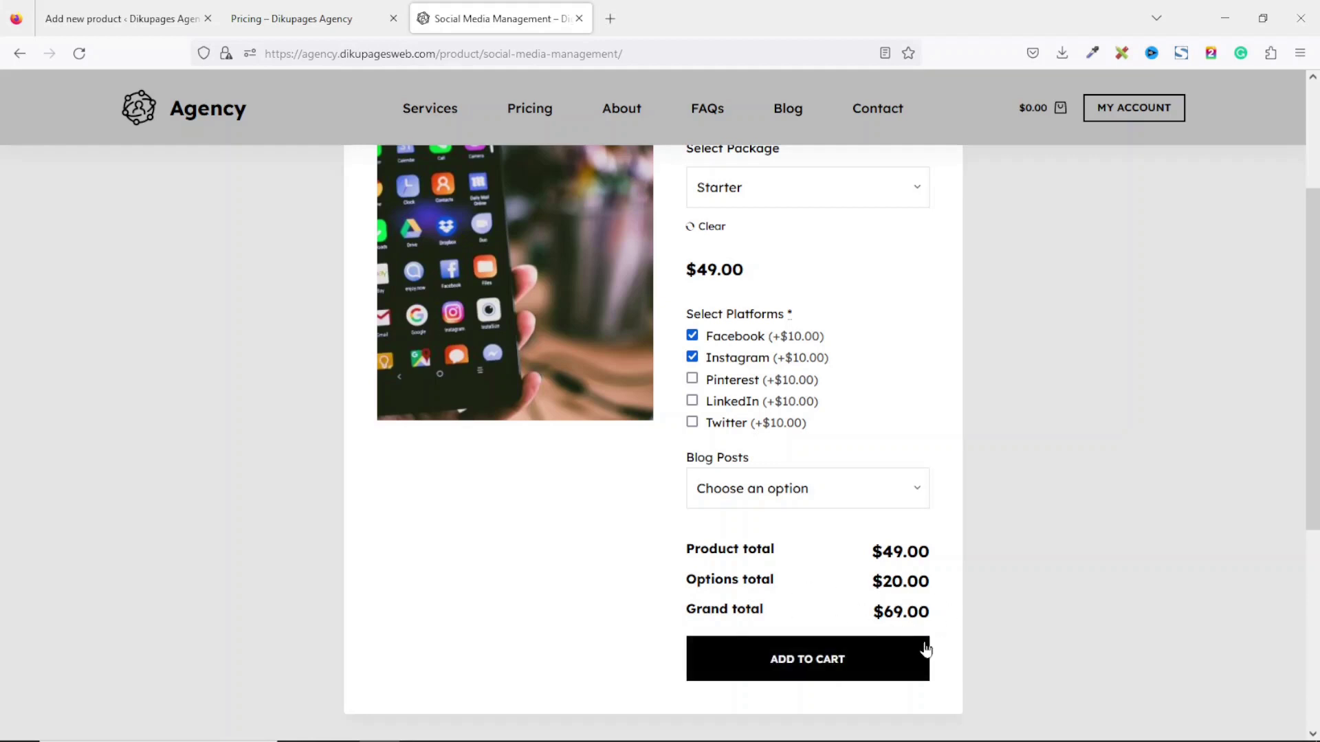
{"action": "left_click_drag", "start_coordinate": [877, 608], "coordinate": [922, 609]}
{"action": "left_click", "coordinate": [950, 619]}
{"action": "left_click", "coordinate": [932, 615]}
- Set the Starter variation's regular price to 49 in the new product, leaving the sale price empty
{"action": "left_click", "coordinate": [137, 20]}
{"action": "left_click", "coordinate": [449, 399]}
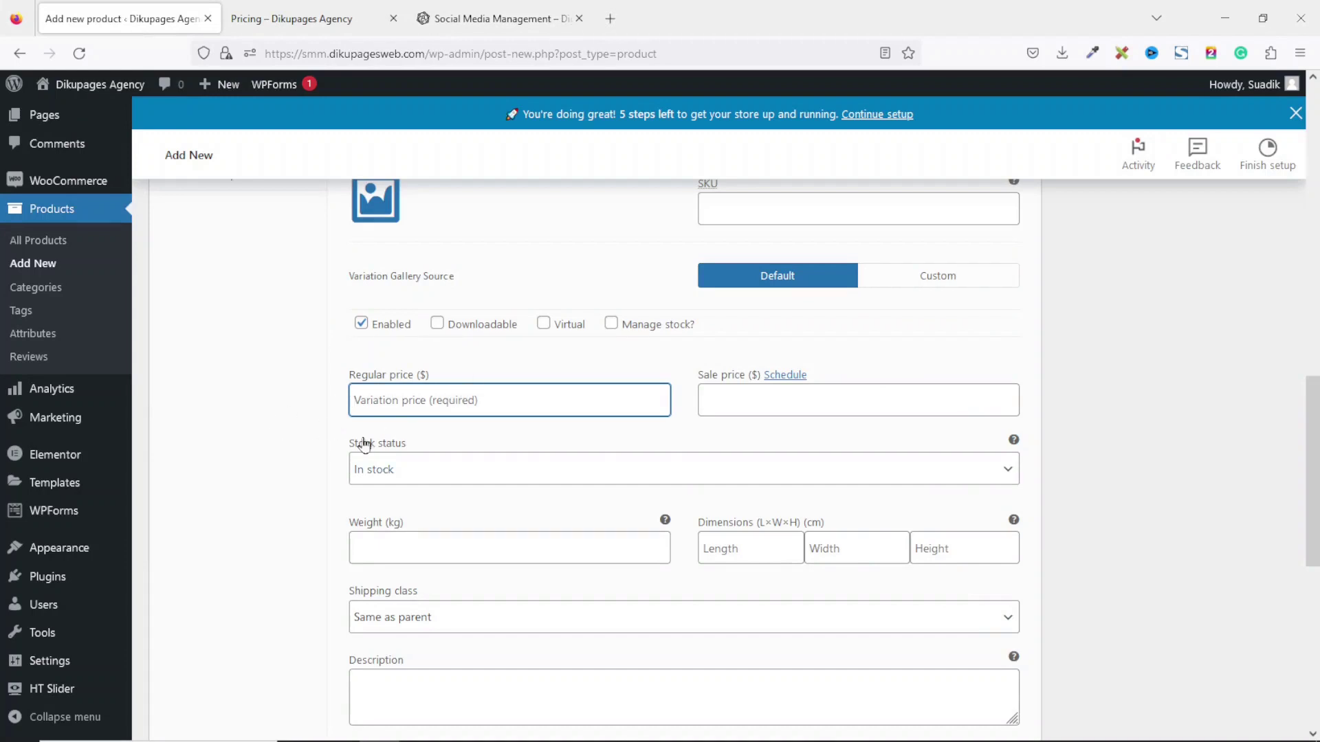
{"action": "type", "text": "49"}
{"action": "left_click", "coordinate": [744, 391]}
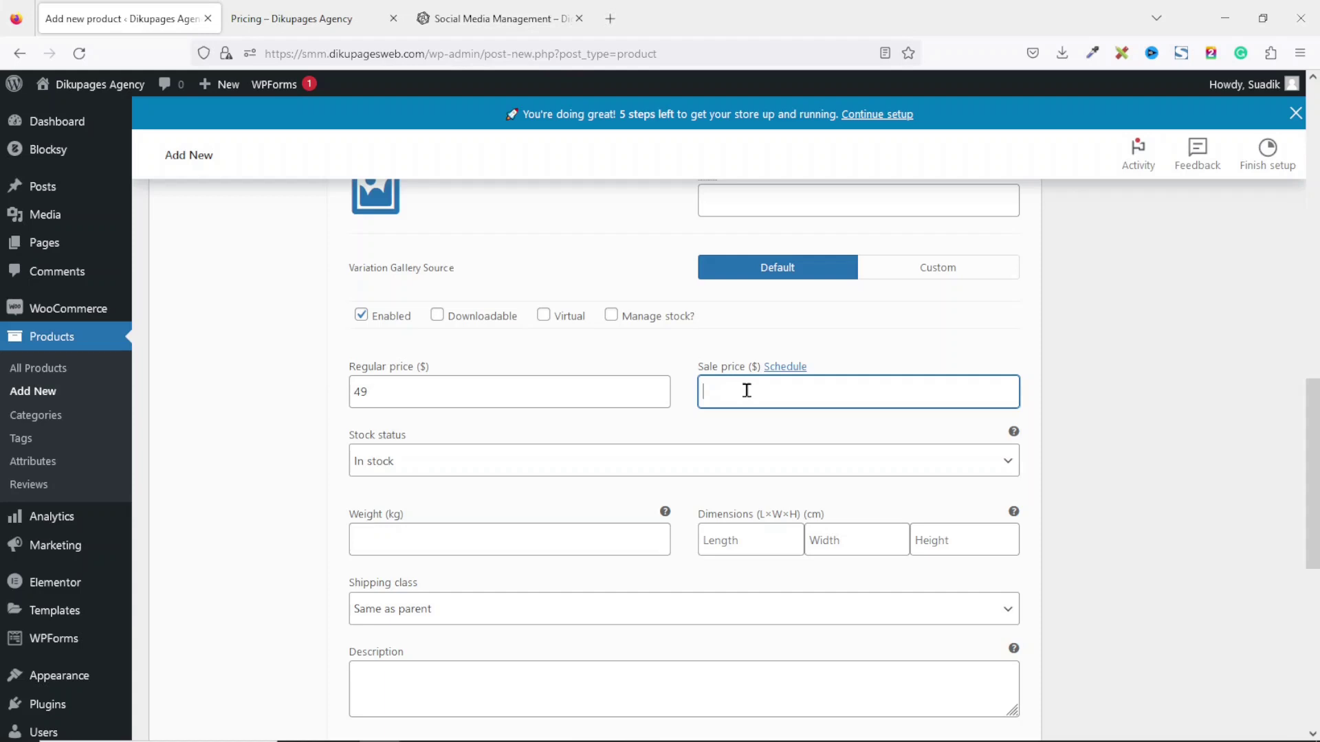
- Check the Business plan on the Pricing page and set the Business variation's regular price to 69
{"action": "left_click_drag", "start_coordinate": [1309, 474], "coordinate": [1309, 560]}
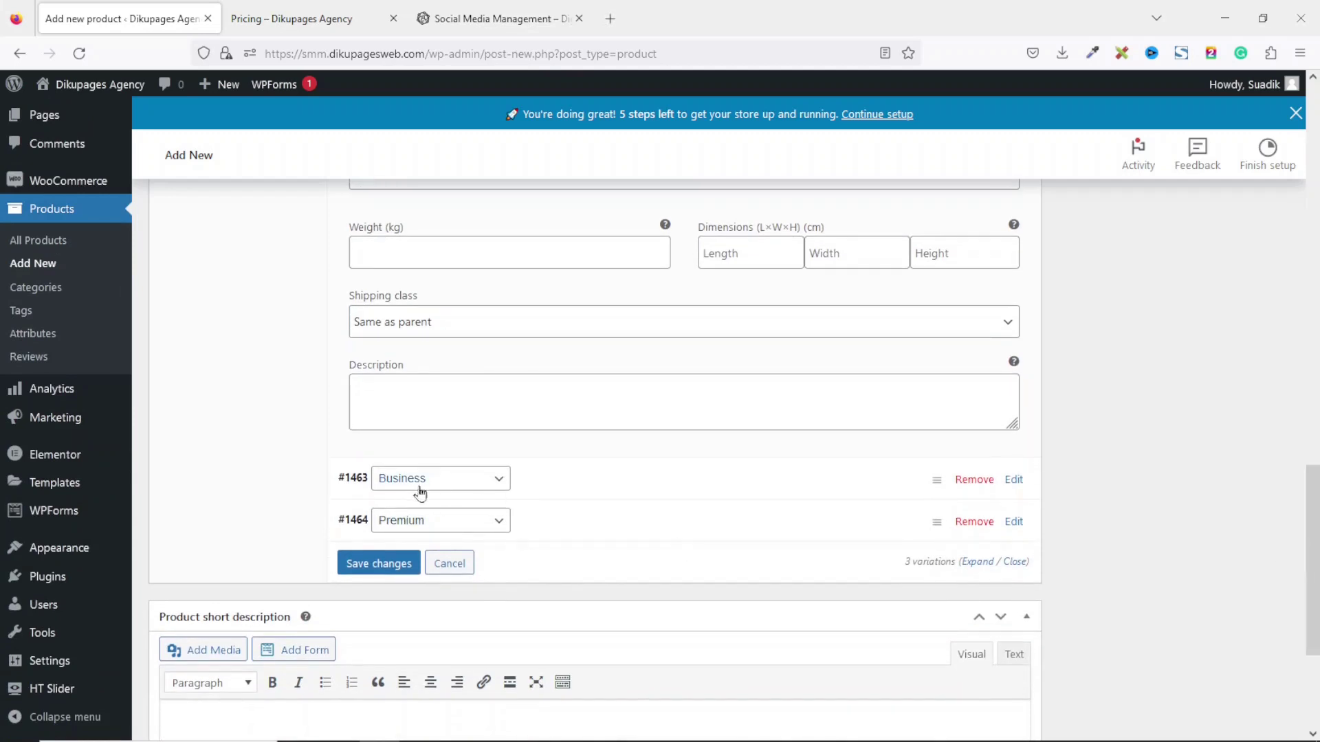
{"action": "left_click", "coordinate": [1015, 481]}
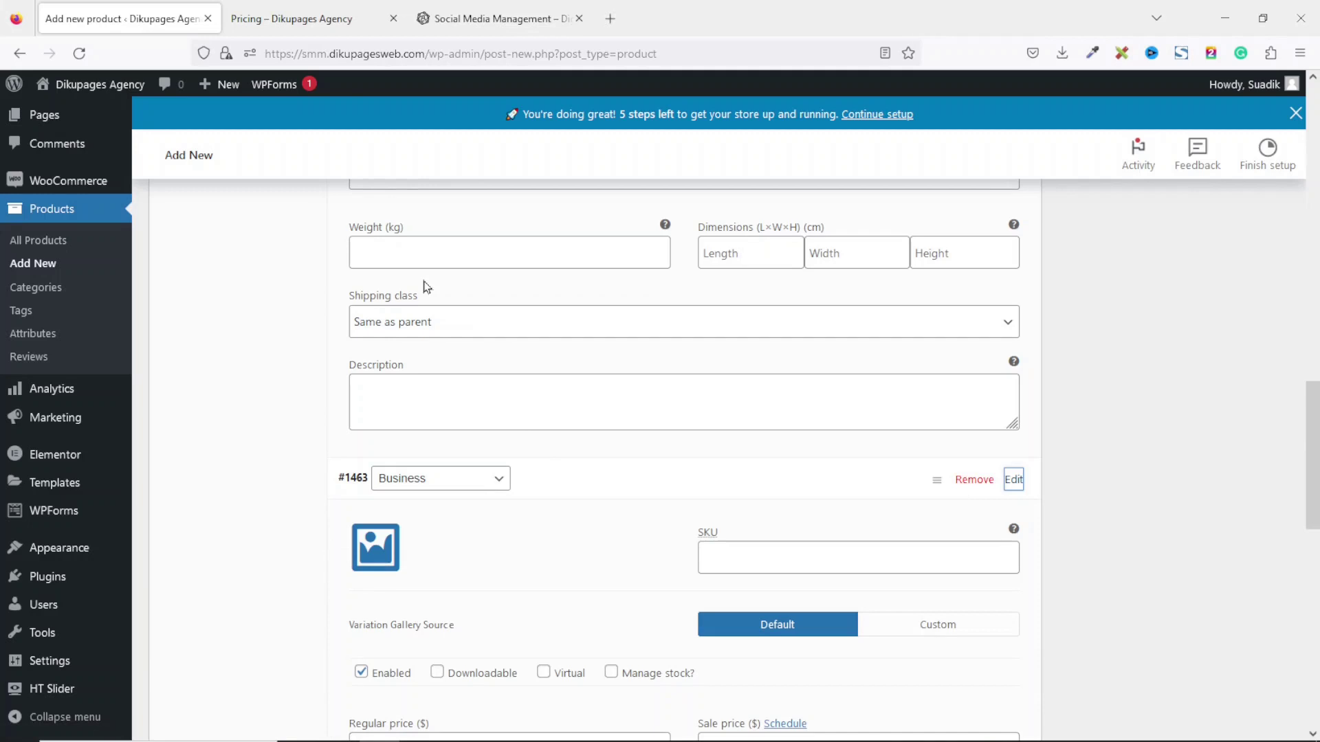
{"action": "left_click", "coordinate": [315, 15]}
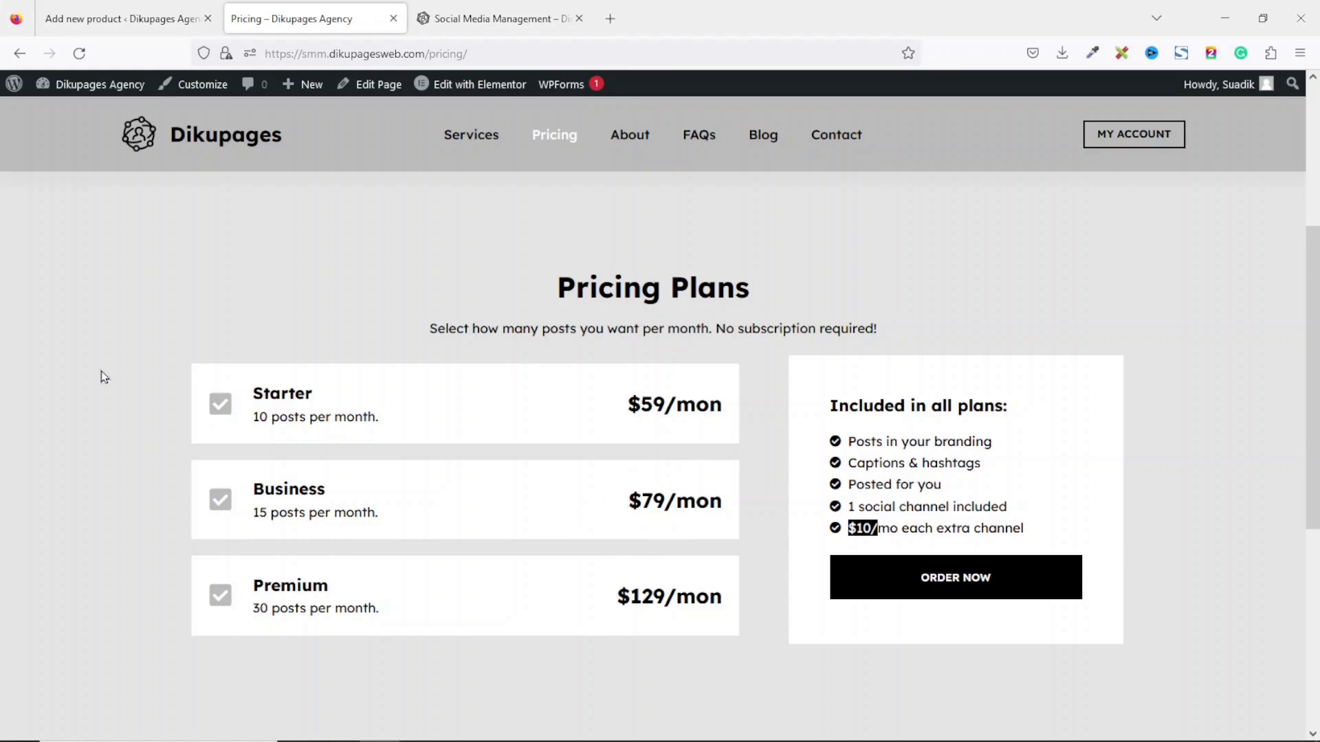
{"action": "left_click", "coordinate": [118, 21]}
{"action": "scroll", "coordinate": [412, 372], "scroll_direction": "down", "scroll_amount": 4}
{"action": "left_click", "coordinate": [401, 465]}
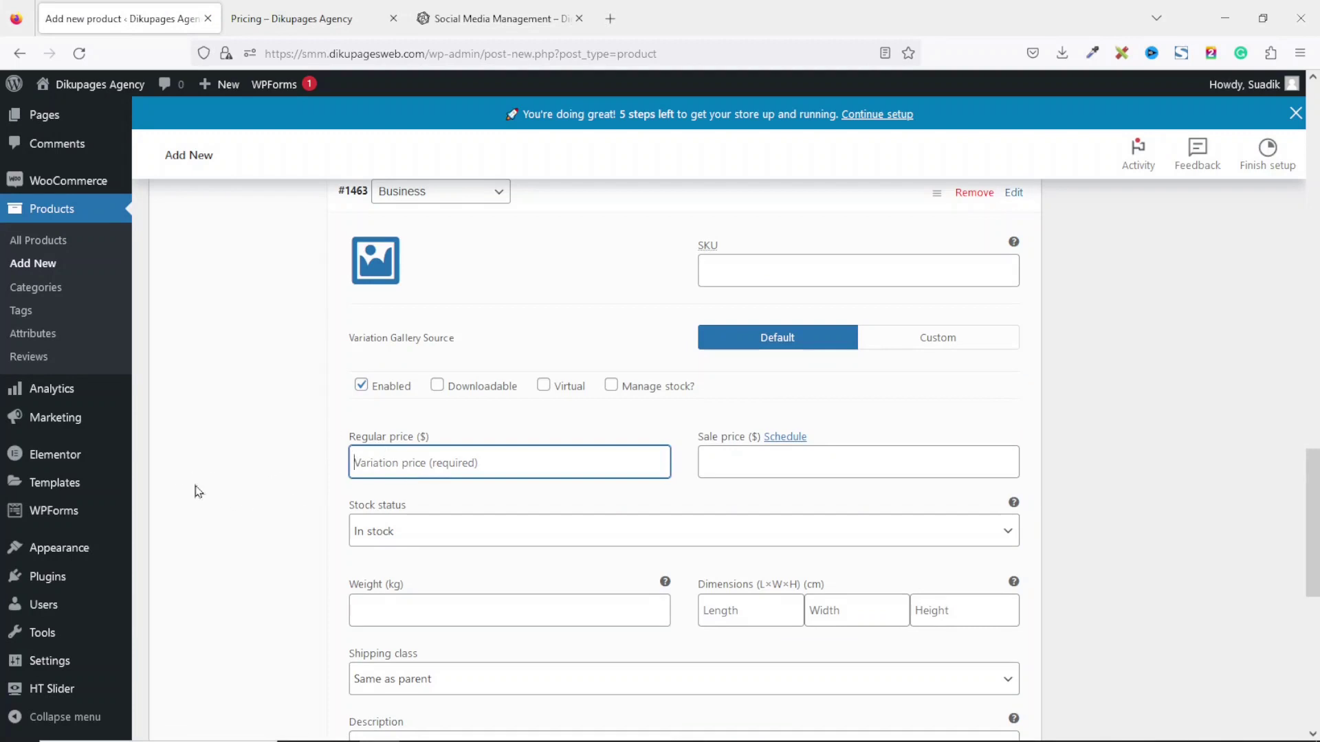
{"action": "type", "text": "69"}
- Check the Premium plan on the Pricing page, set the Premium variation's regular price to 119 and save the variations
{"action": "scroll", "coordinate": [171, 499], "scroll_direction": "down", "scroll_amount": 3}
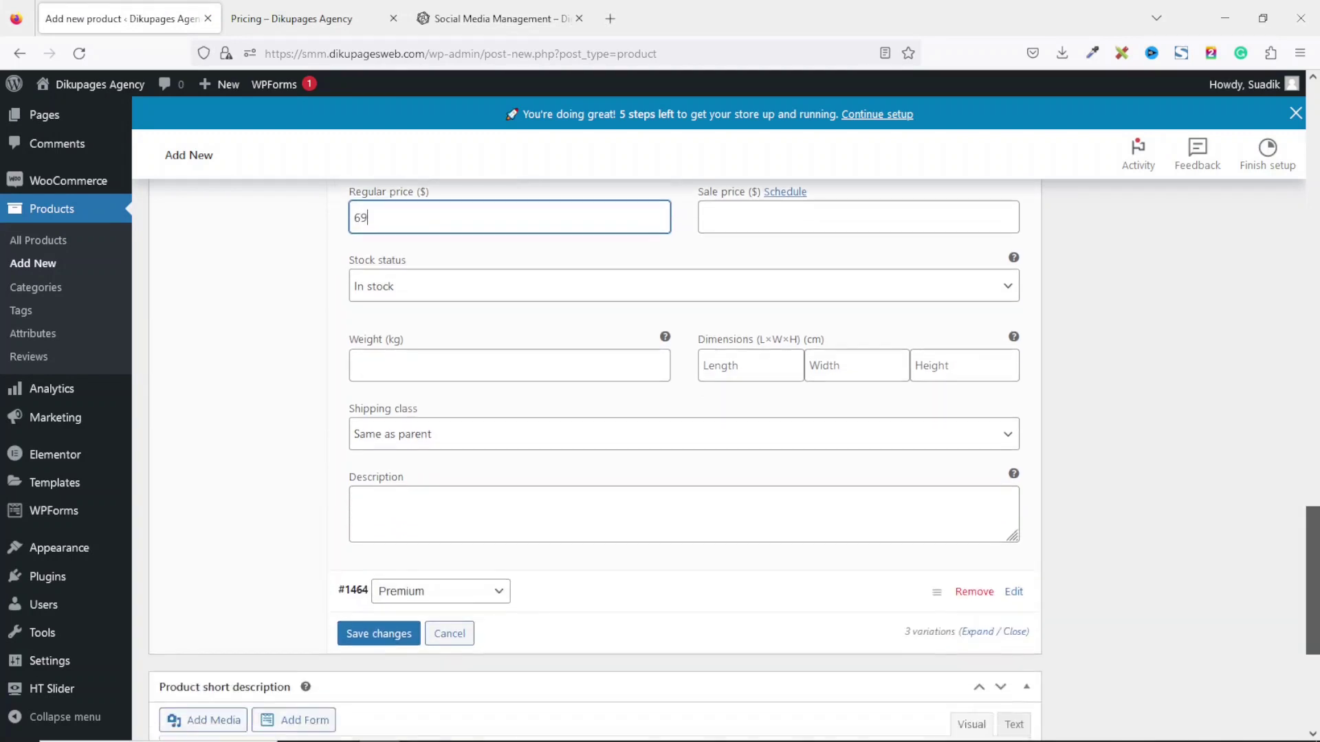
{"action": "scroll", "coordinate": [406, 569], "scroll_direction": "down", "scroll_amount": 1}
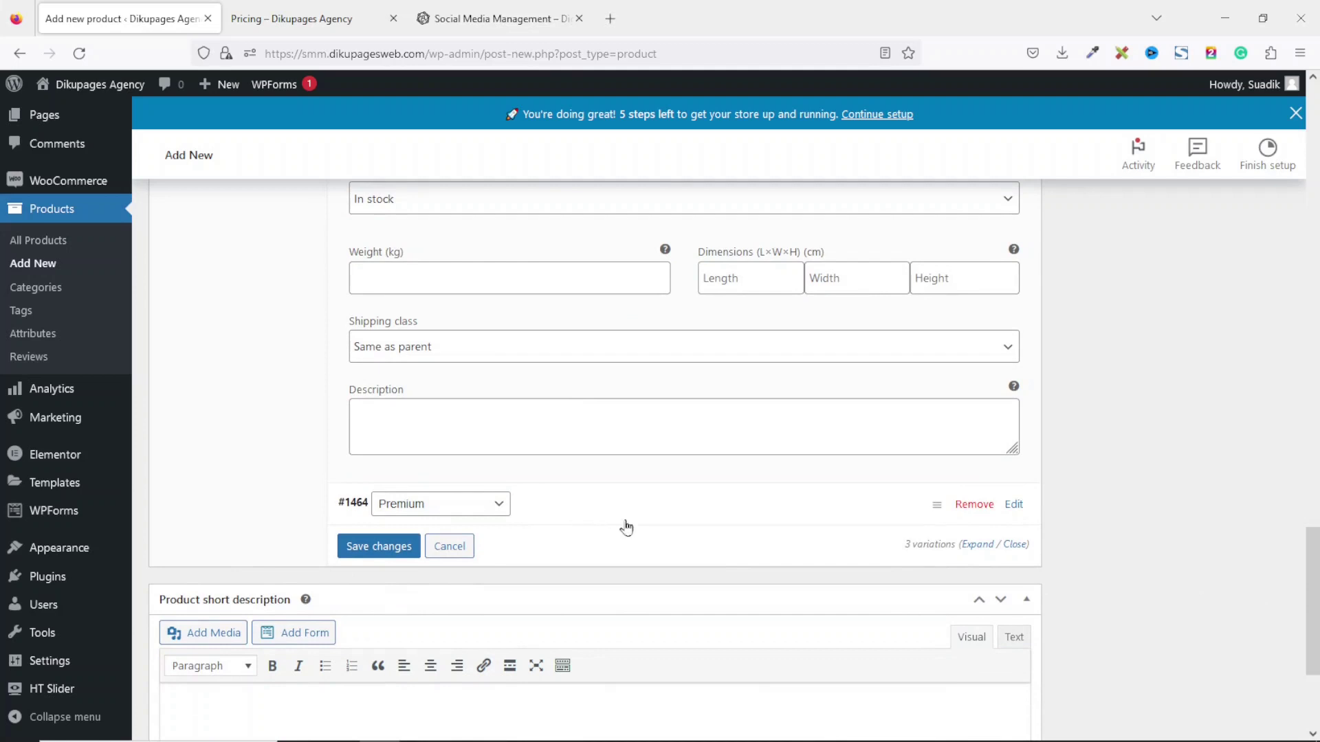
{"action": "left_click", "coordinate": [1015, 507]}
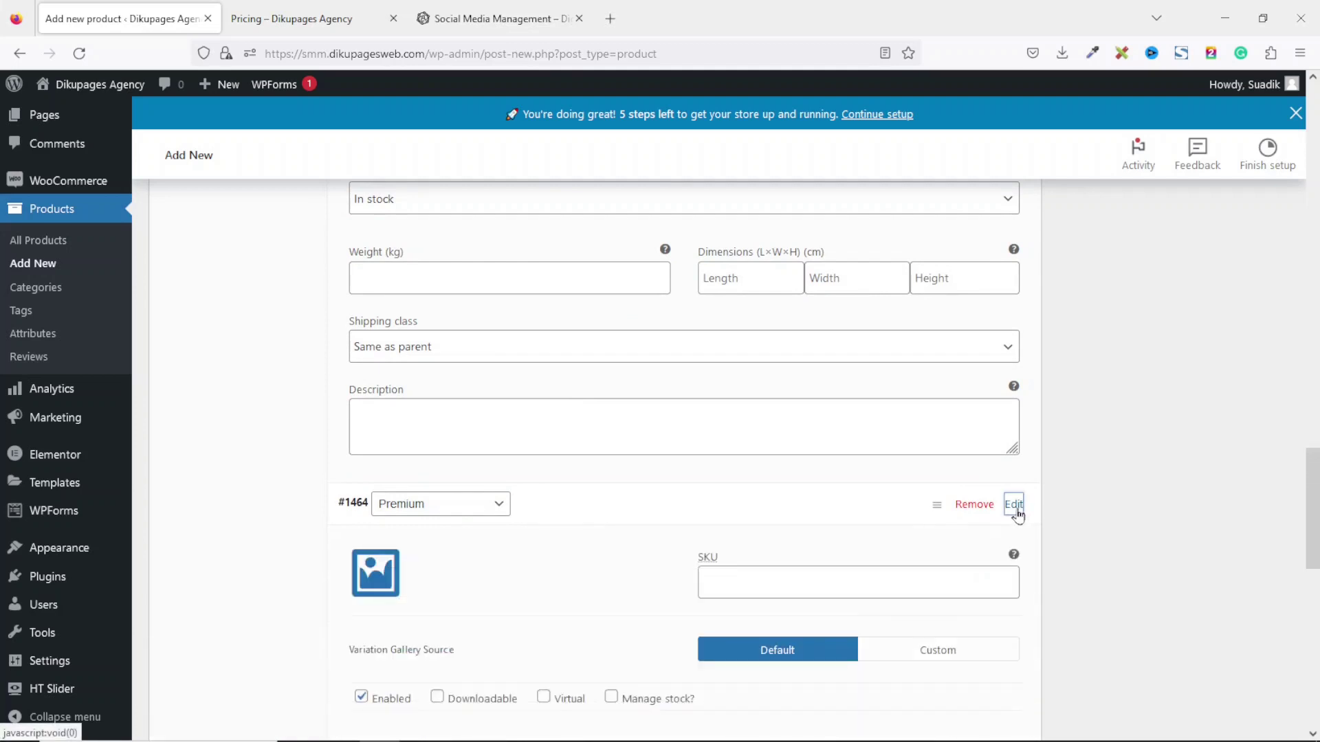
{"action": "scroll", "coordinate": [1018, 515], "scroll_direction": "down", "scroll_amount": 3}
{"action": "left_click", "coordinate": [288, 21]}
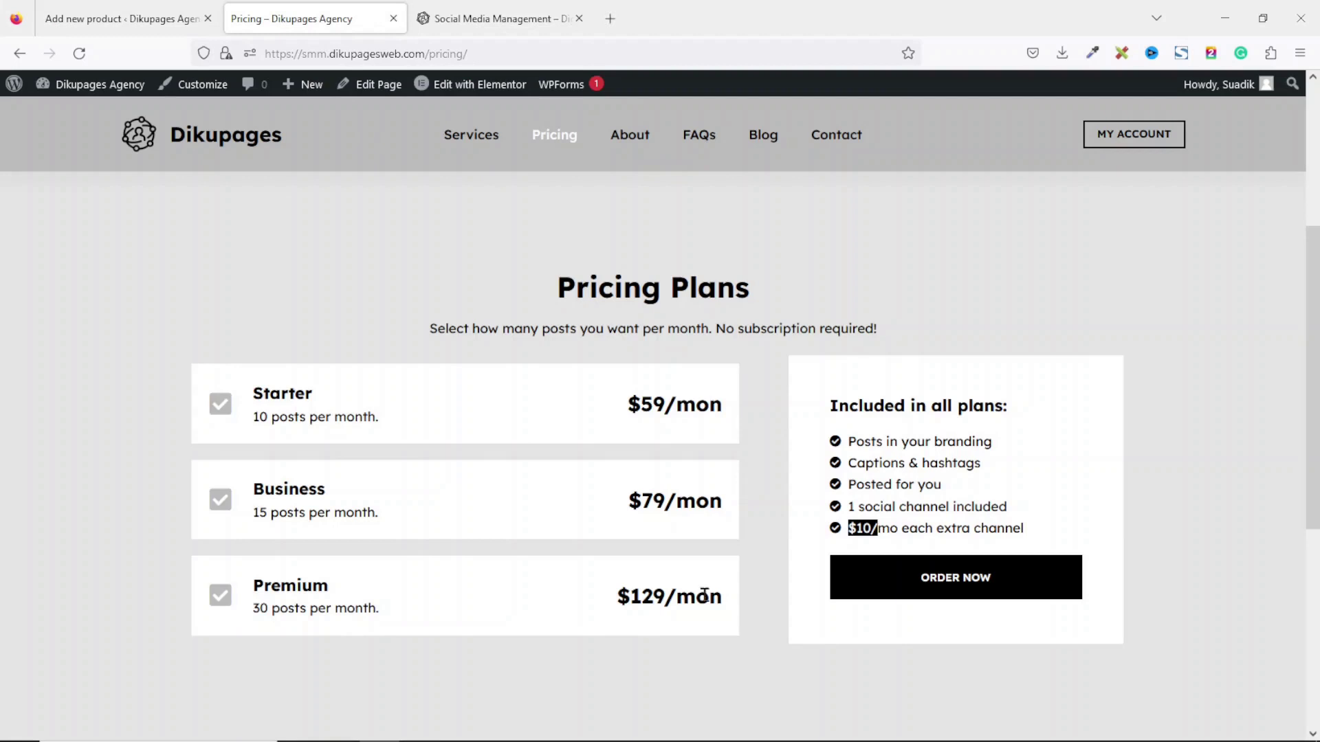
{"action": "left_click", "coordinate": [106, 14]}
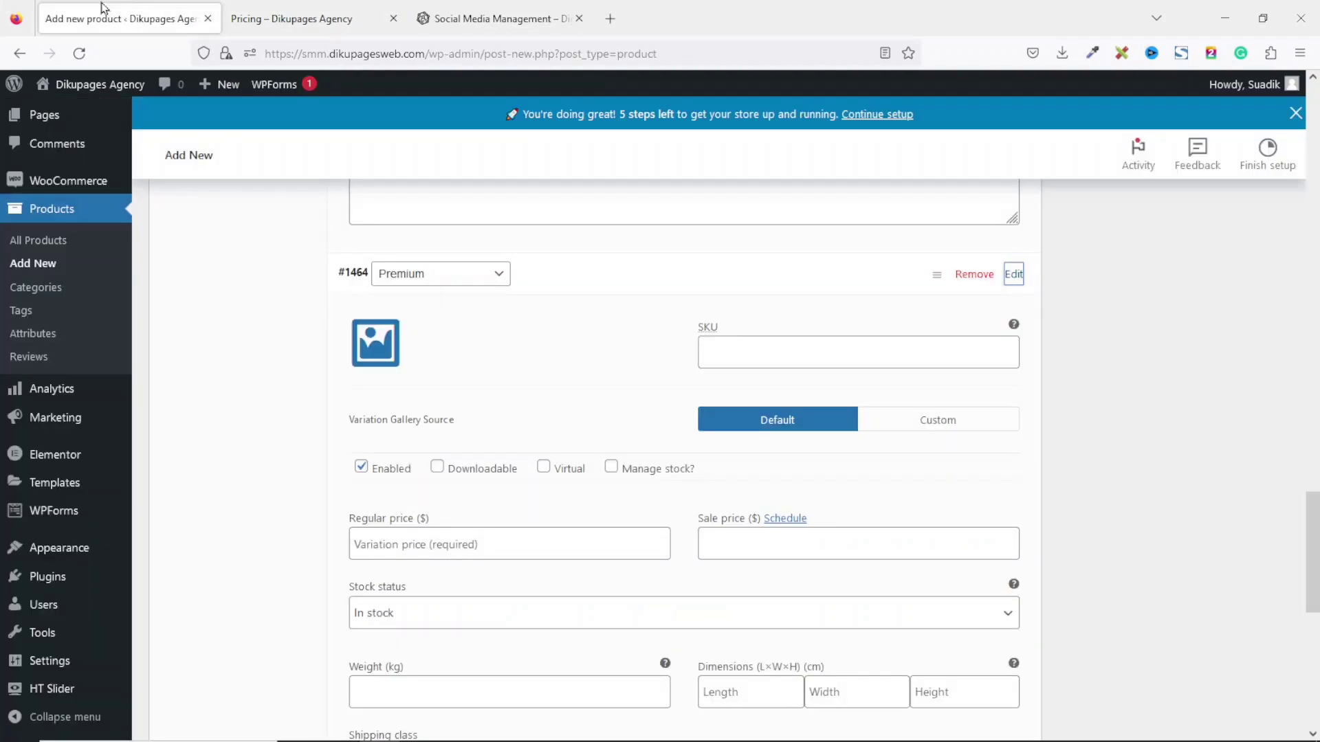
{"action": "left_click", "coordinate": [428, 536]}
{"action": "type", "text": "119"}
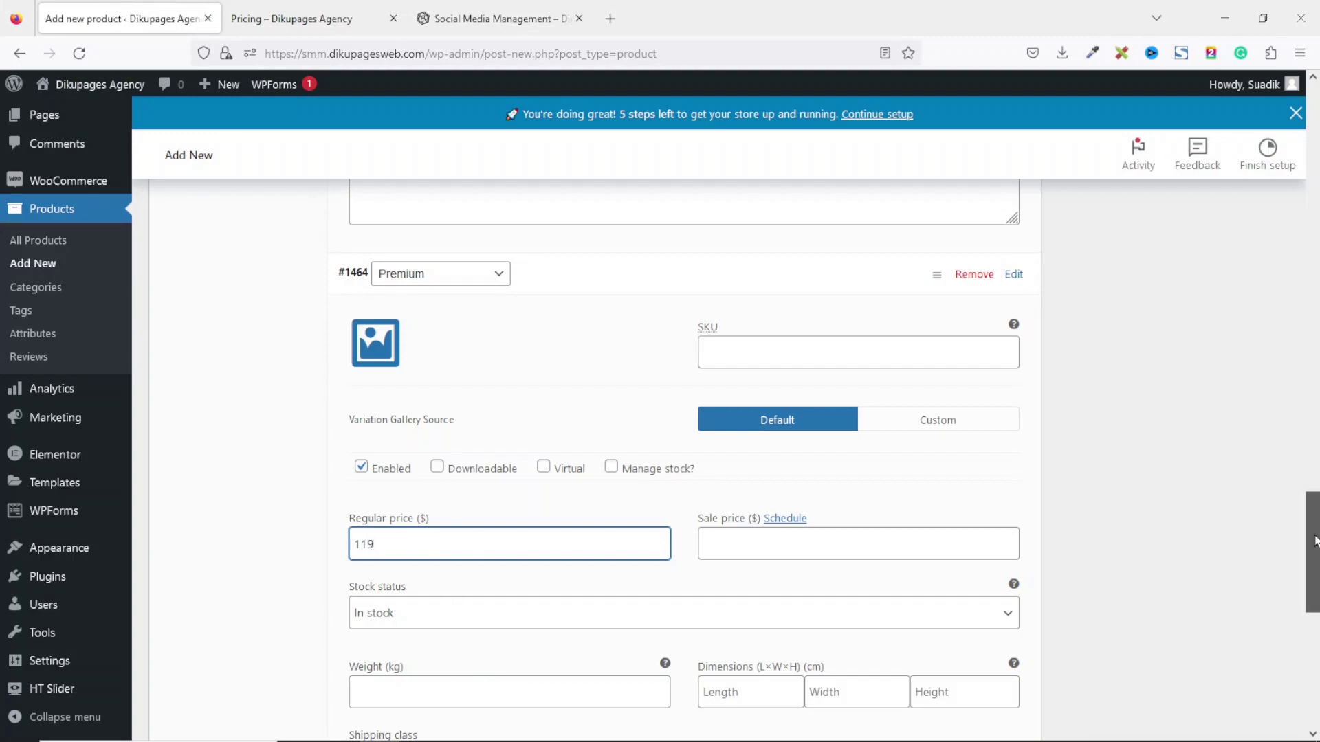
{"action": "scroll", "coordinate": [914, 422], "scroll_direction": "down", "scroll_amount": 7}
{"action": "left_click", "coordinate": [369, 412]}
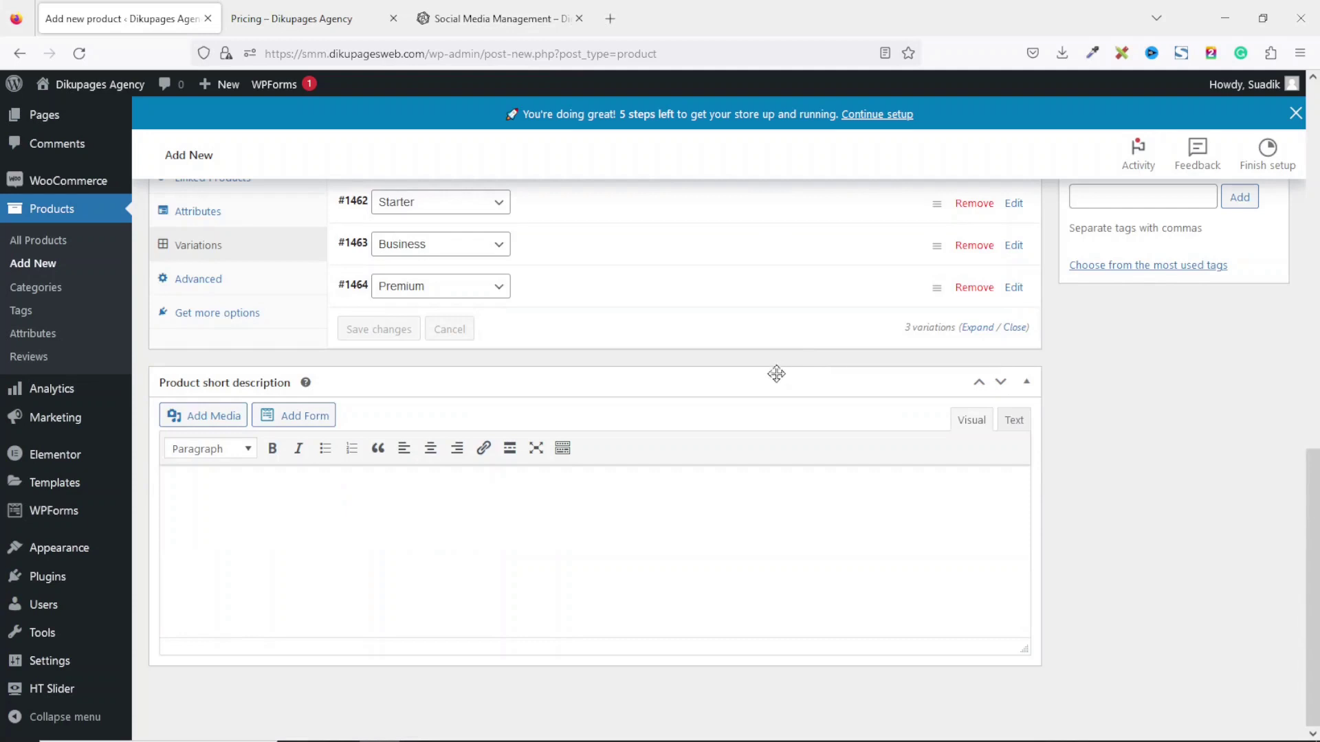
- Create a new product category named Packages and assign it to the product
{"action": "scroll", "coordinate": [799, 366], "scroll_direction": "up", "scroll_amount": 2}
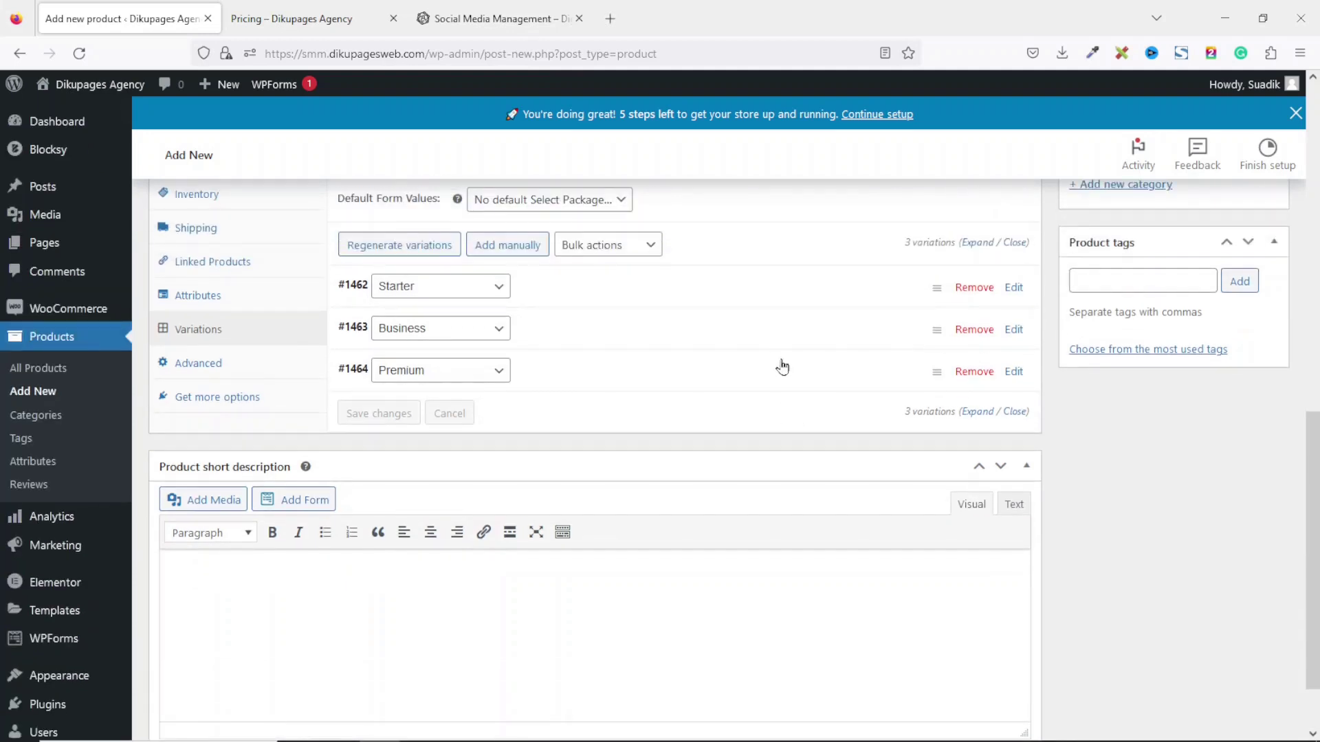
{"action": "scroll", "coordinate": [787, 361], "scroll_direction": "up", "scroll_amount": 2}
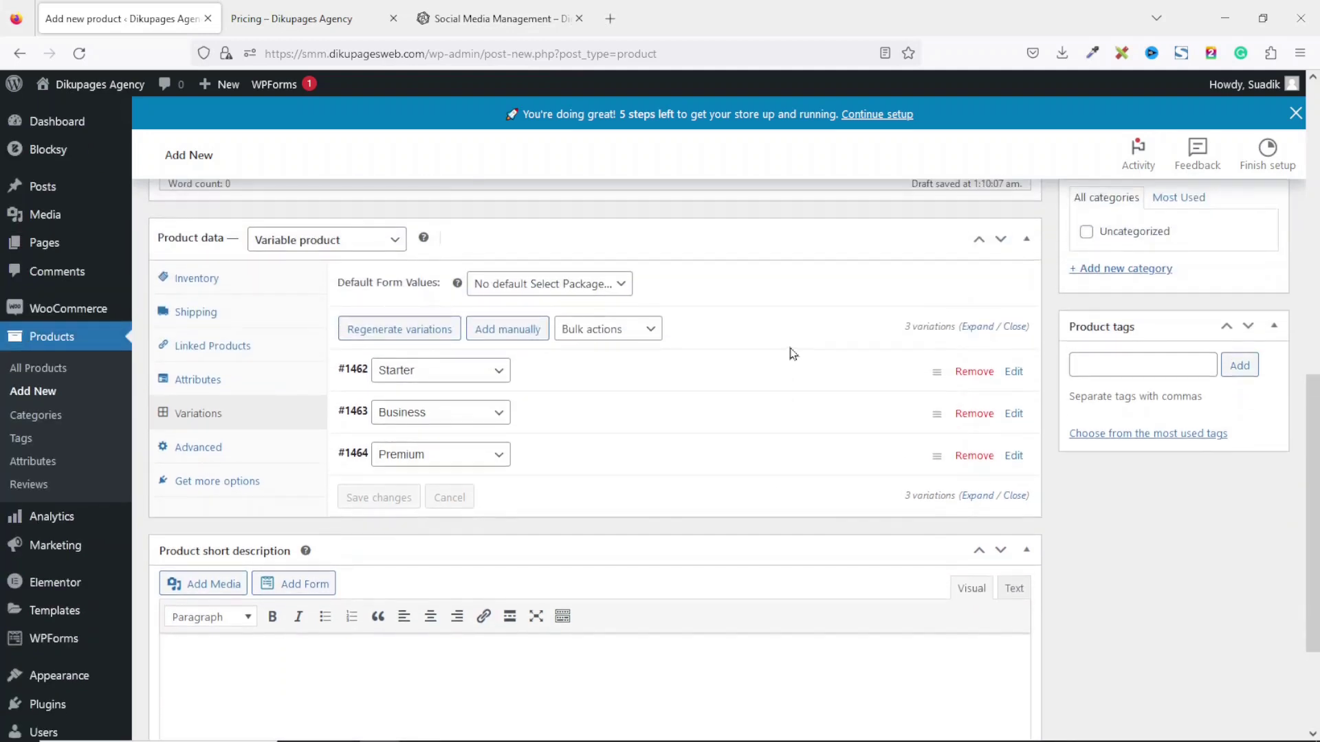
{"action": "scroll", "coordinate": [793, 353], "scroll_direction": "up", "scroll_amount": 8}
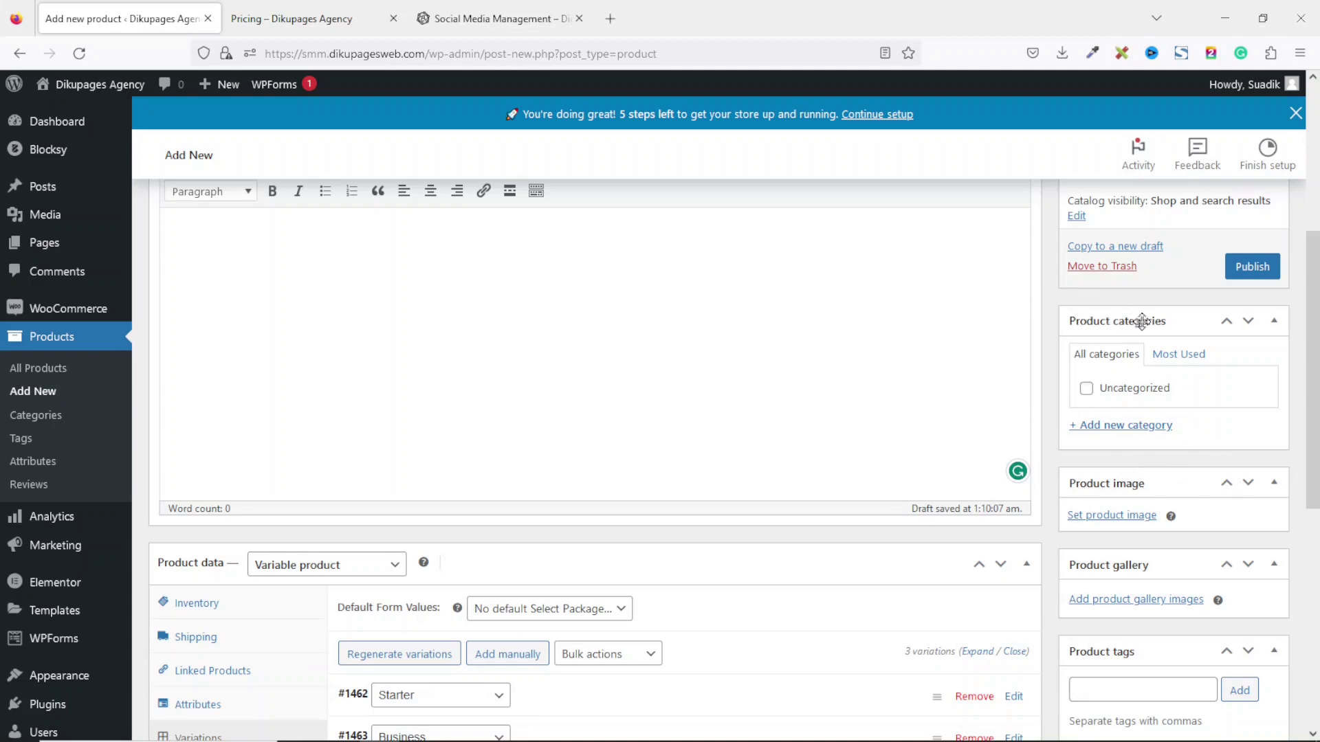
{"action": "left_click", "coordinate": [1124, 427]}
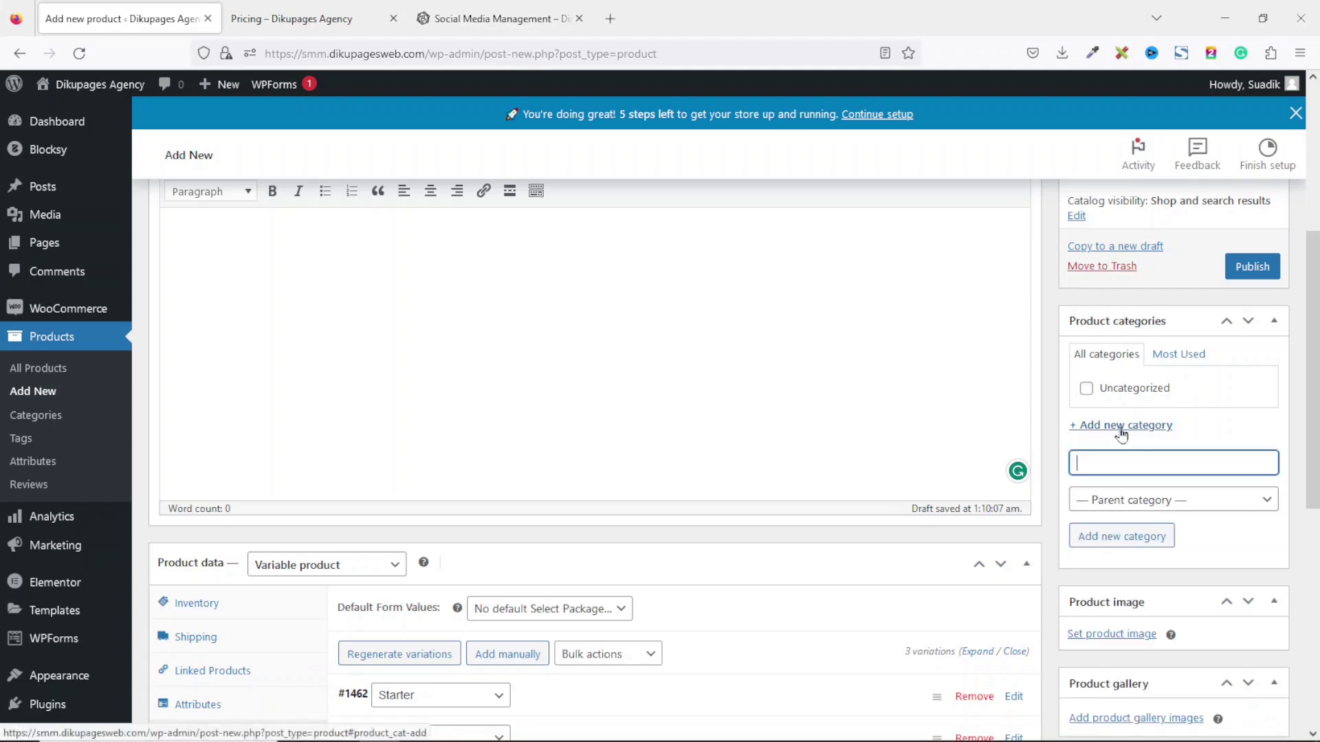
{"action": "type", "text": "Packages"}
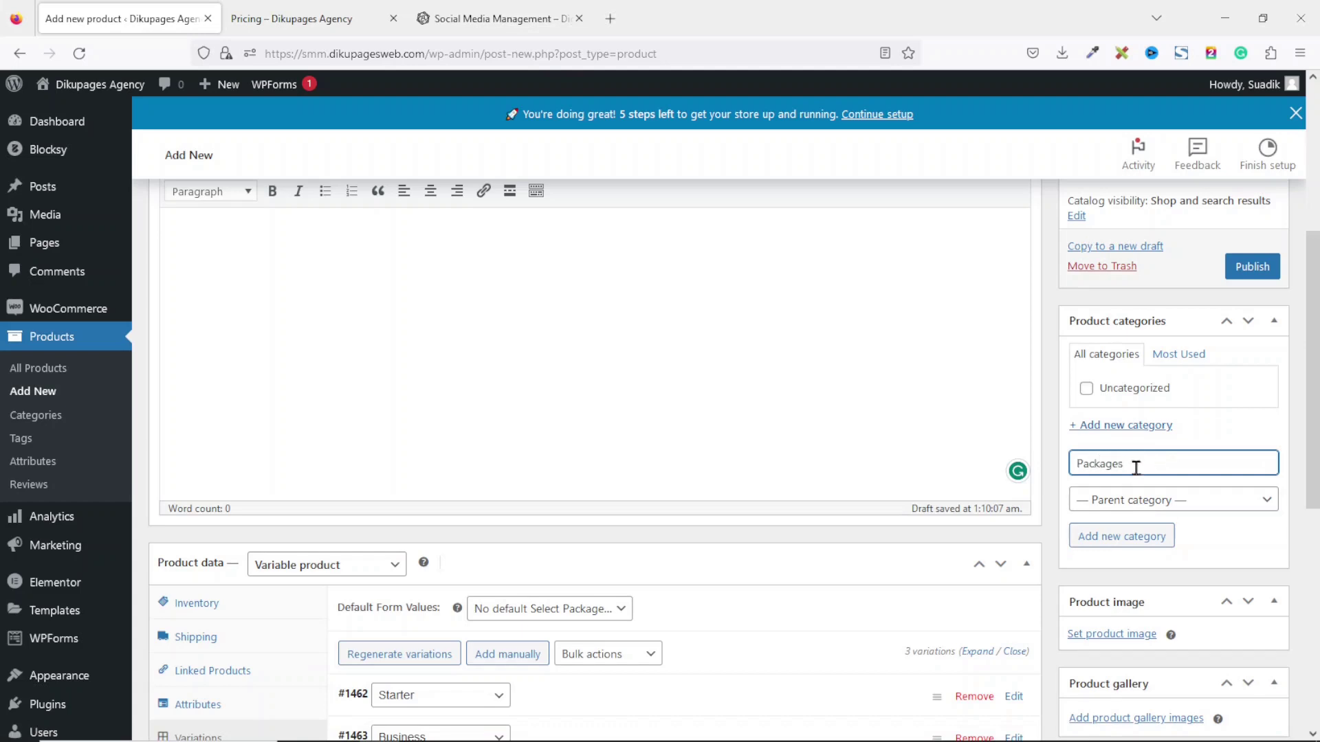
{"action": "left_click", "coordinate": [1104, 537]}
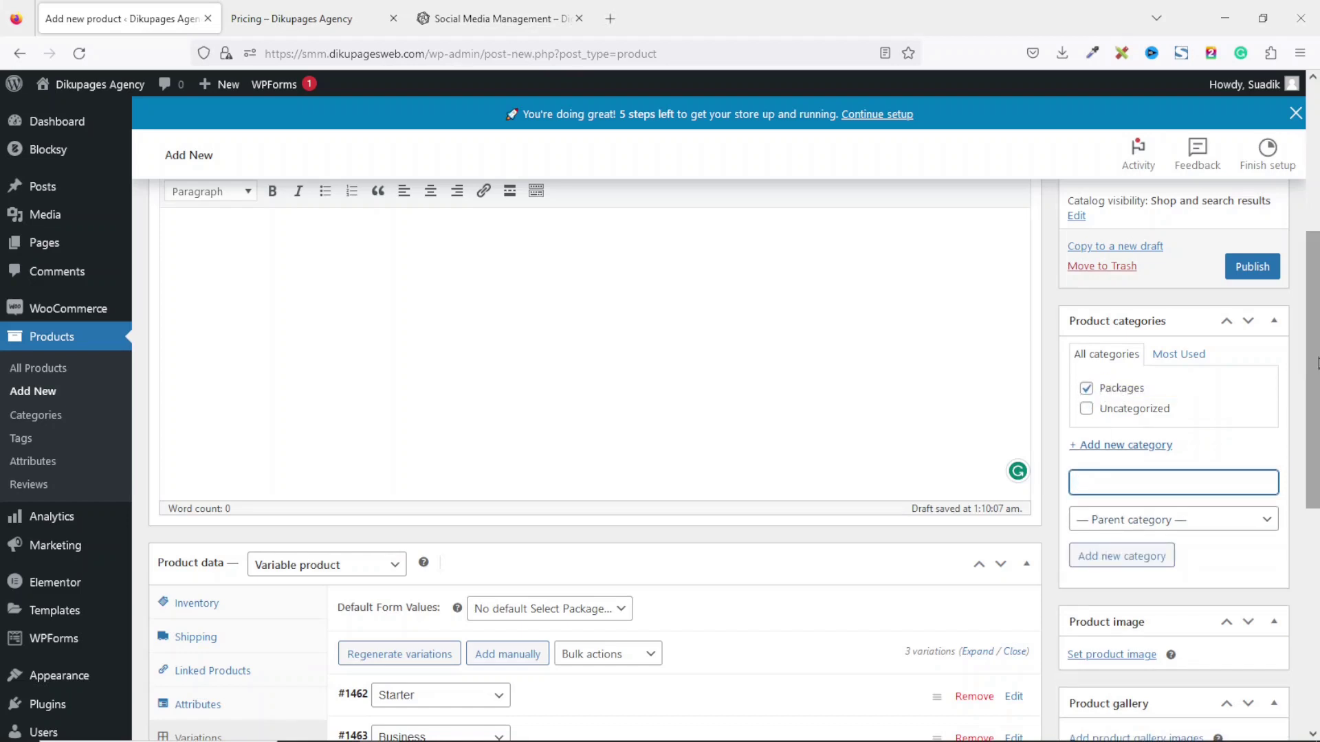
- Set the product image to contact-hero-image.jpg, the hand holding a phone, from the media library
{"action": "scroll", "coordinate": [1318, 364], "scroll_direction": "down", "scroll_amount": 5}
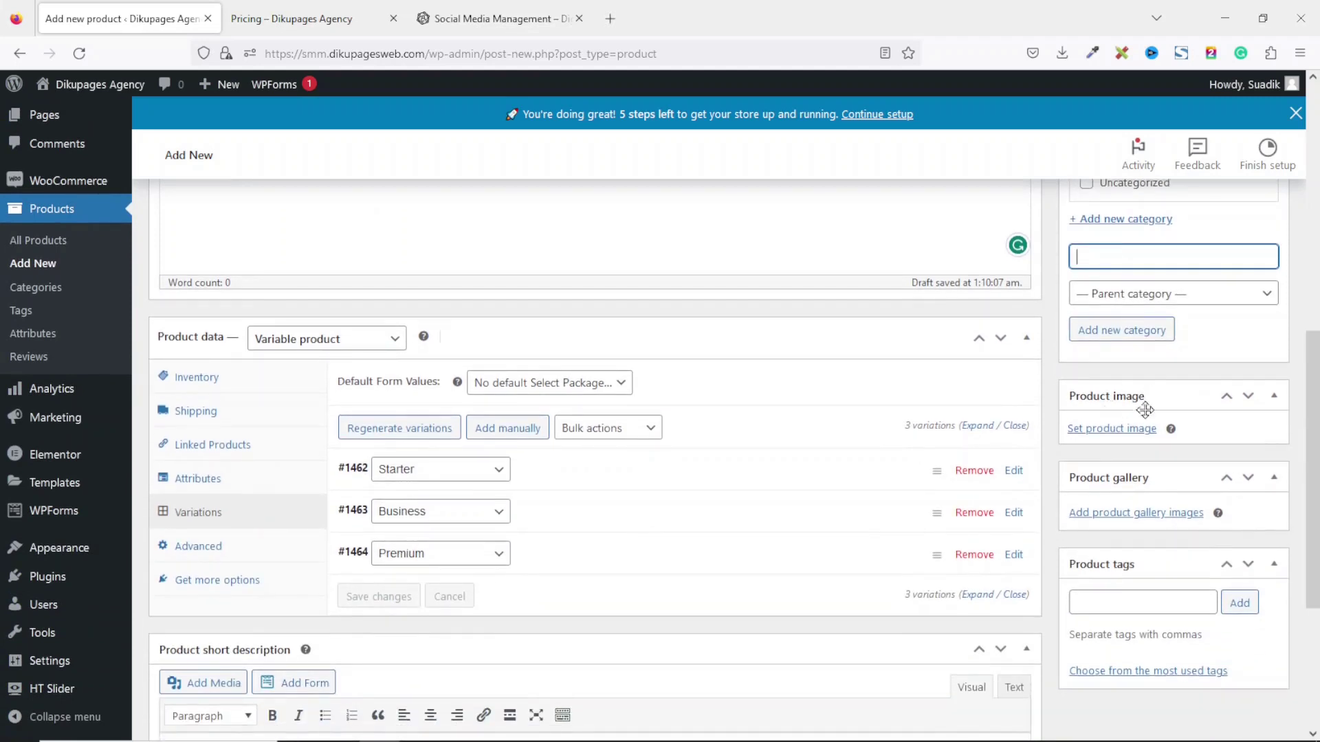
{"action": "left_click", "coordinate": [1111, 430]}
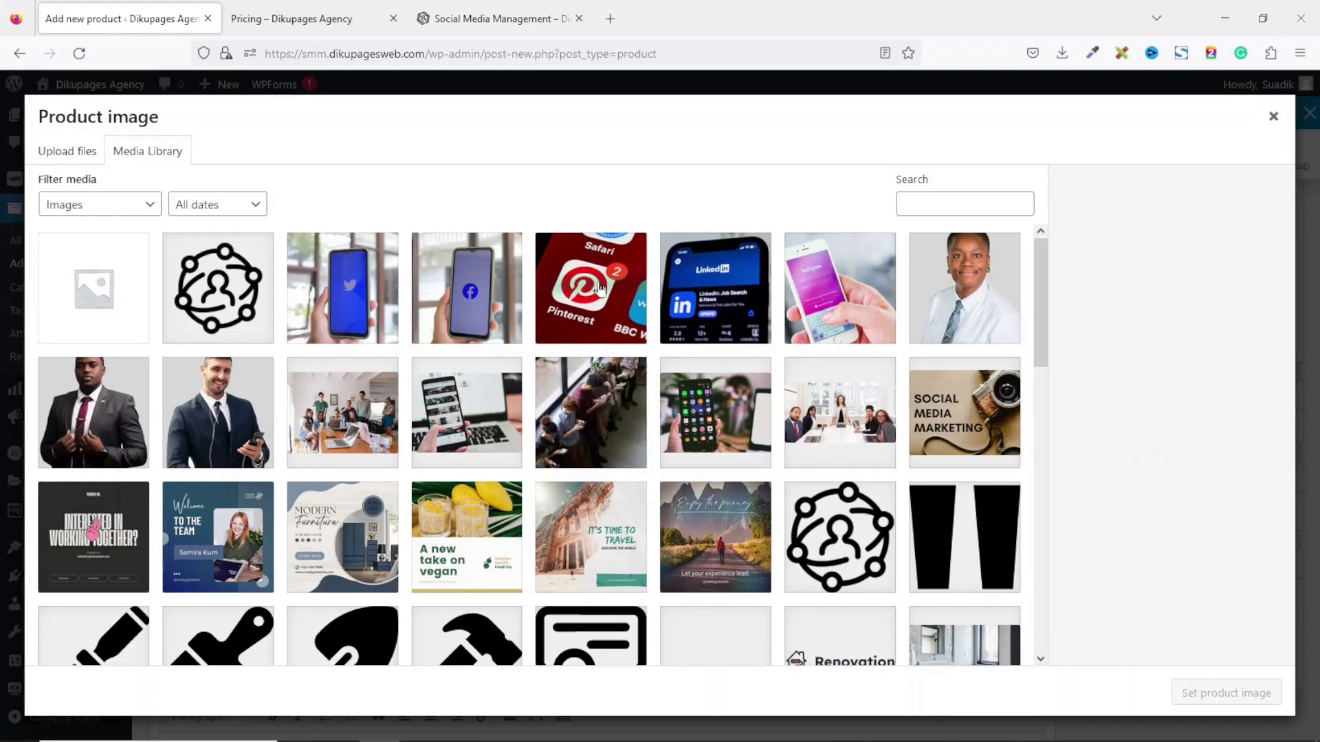
{"action": "left_click", "coordinate": [744, 424]}
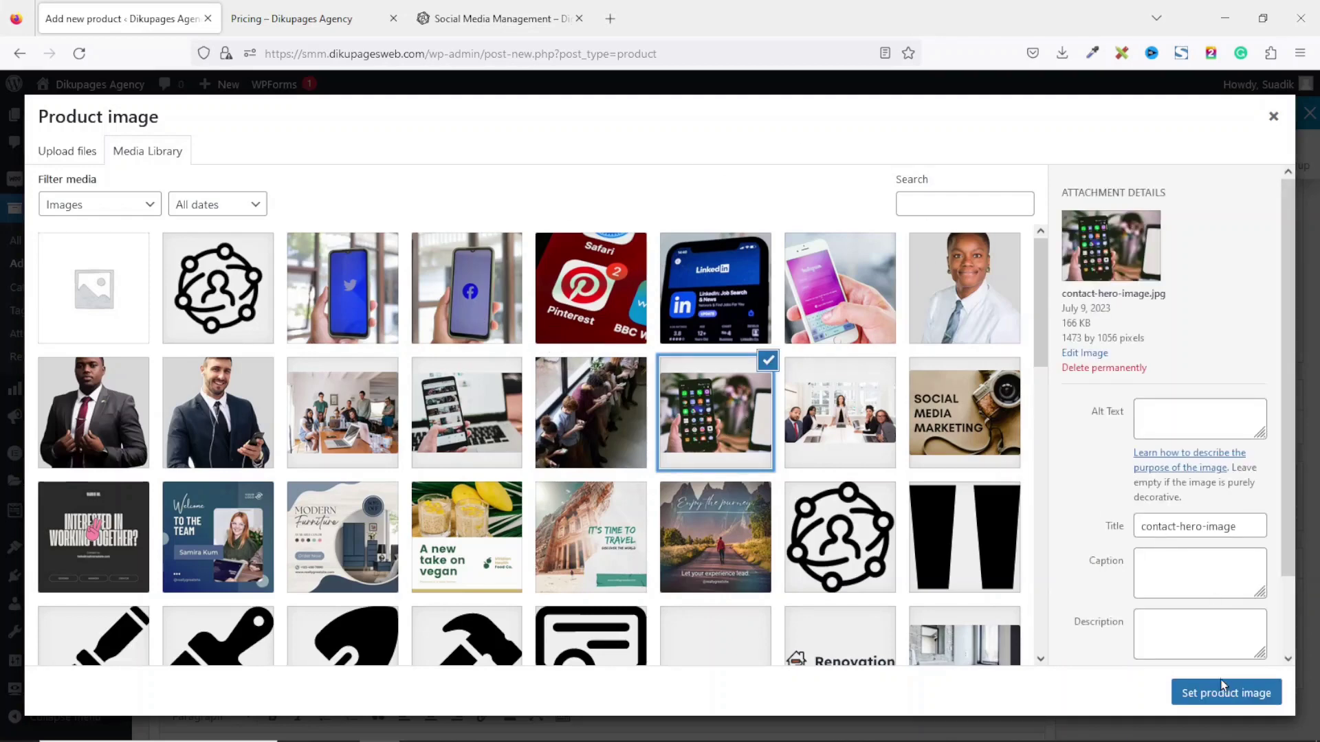
{"action": "left_click", "coordinate": [1224, 694]}
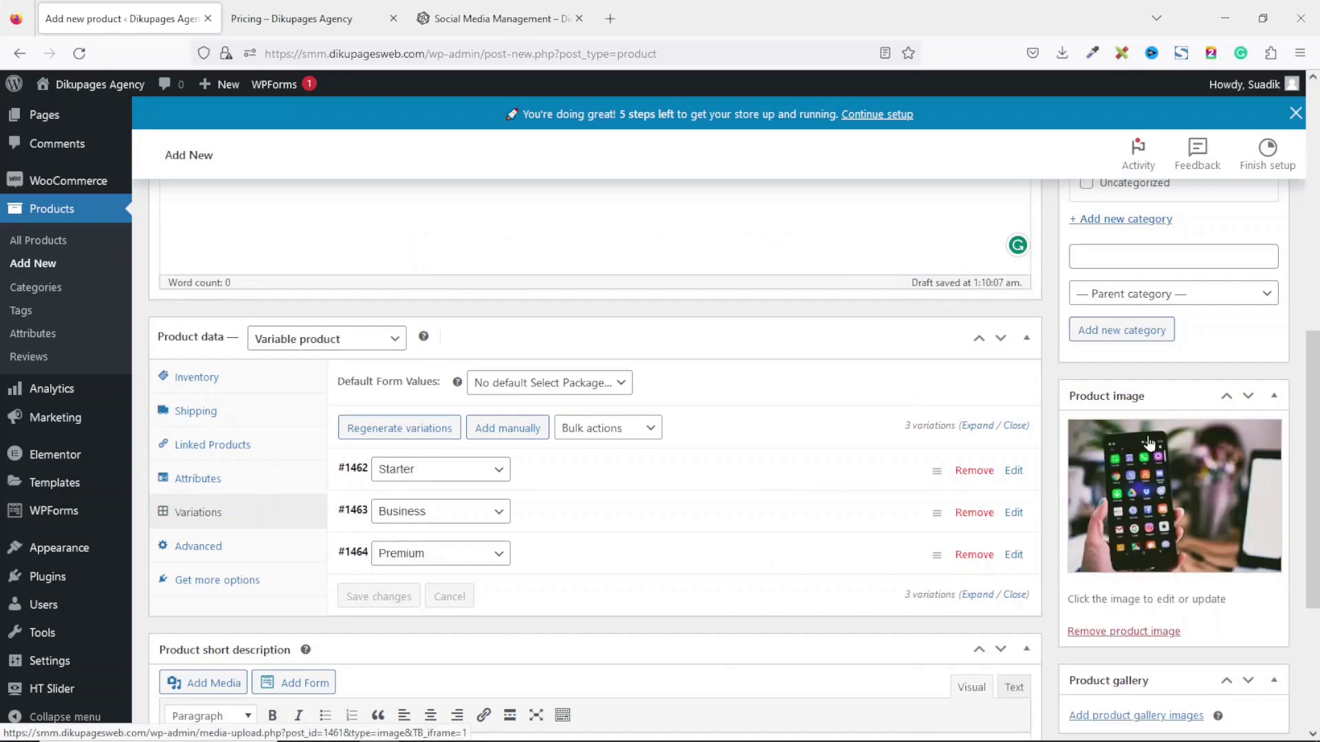
- Publish the Social Media Management product and view its live page in a new browser tab
{"action": "left_click_drag", "start_coordinate": [1311, 565], "coordinate": [1312, 335]}
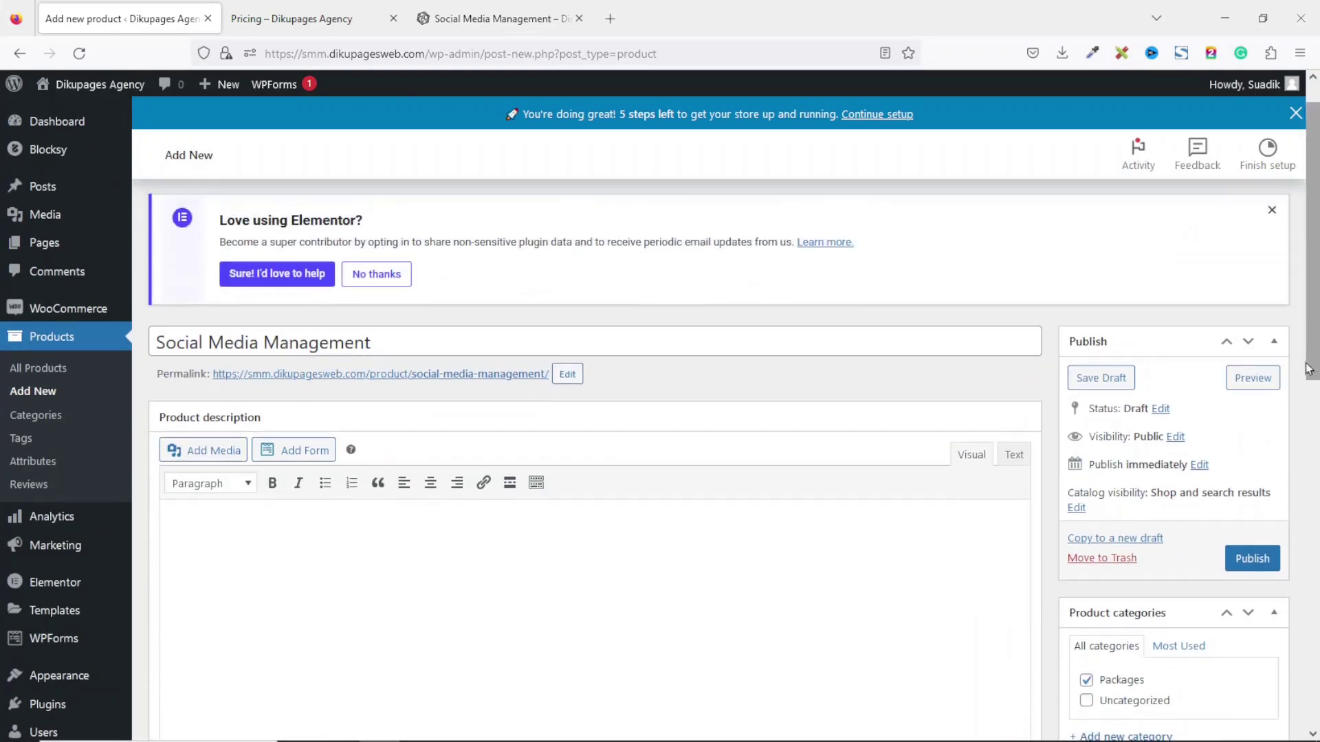
{"action": "left_click", "coordinate": [1261, 565]}
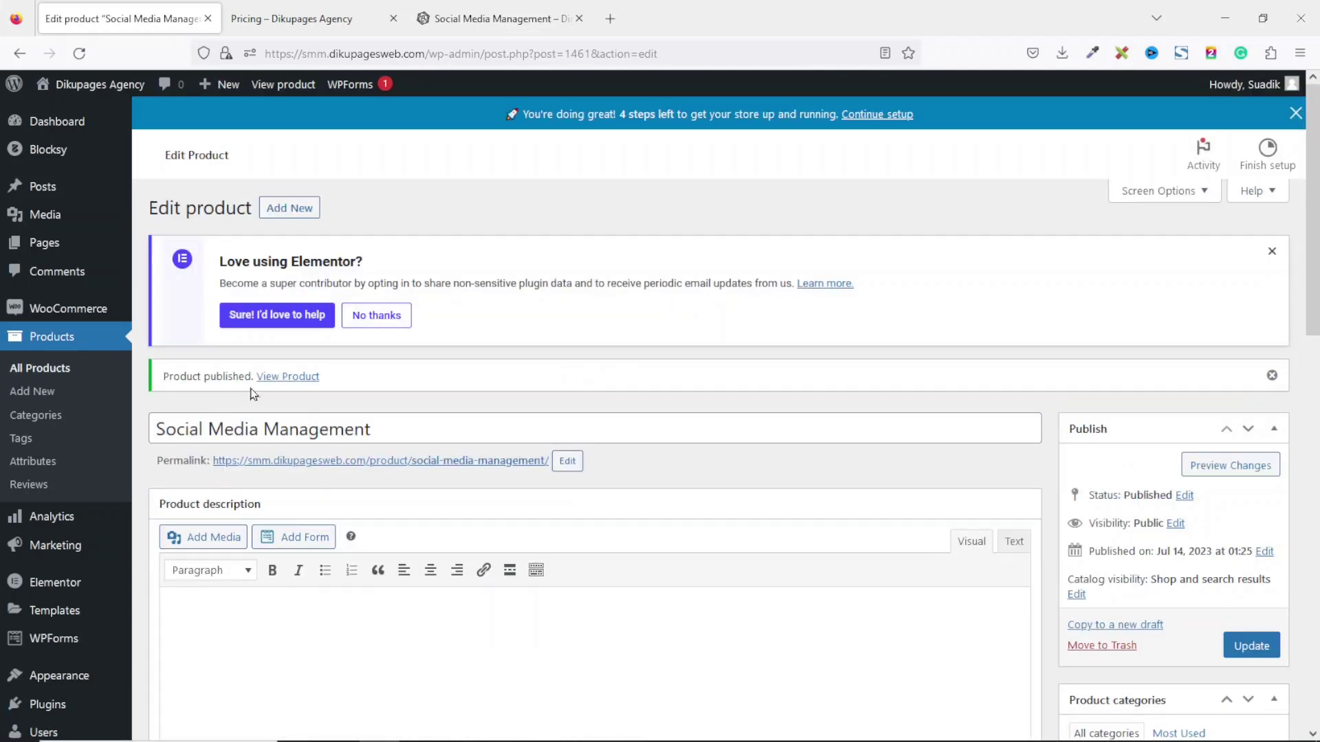
{"action": "right_click", "coordinate": [289, 379]}
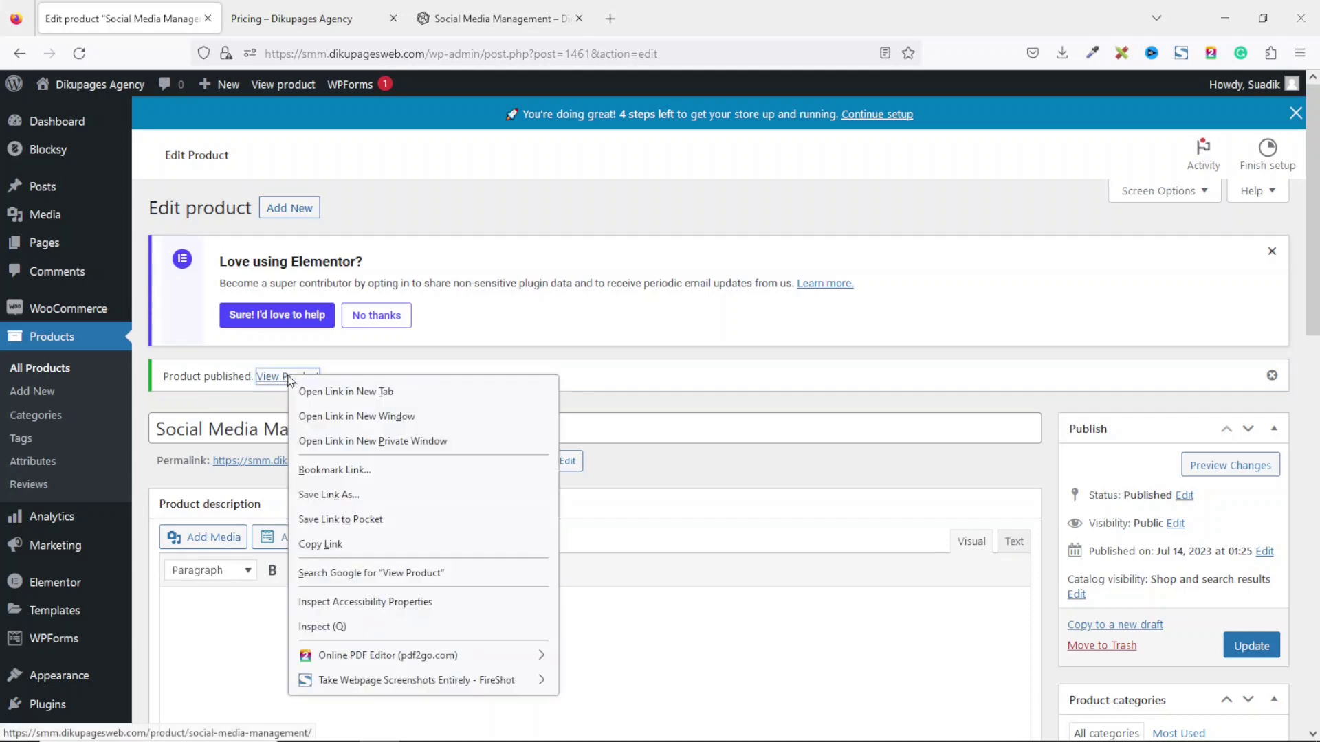
{"action": "left_click", "coordinate": [335, 392]}
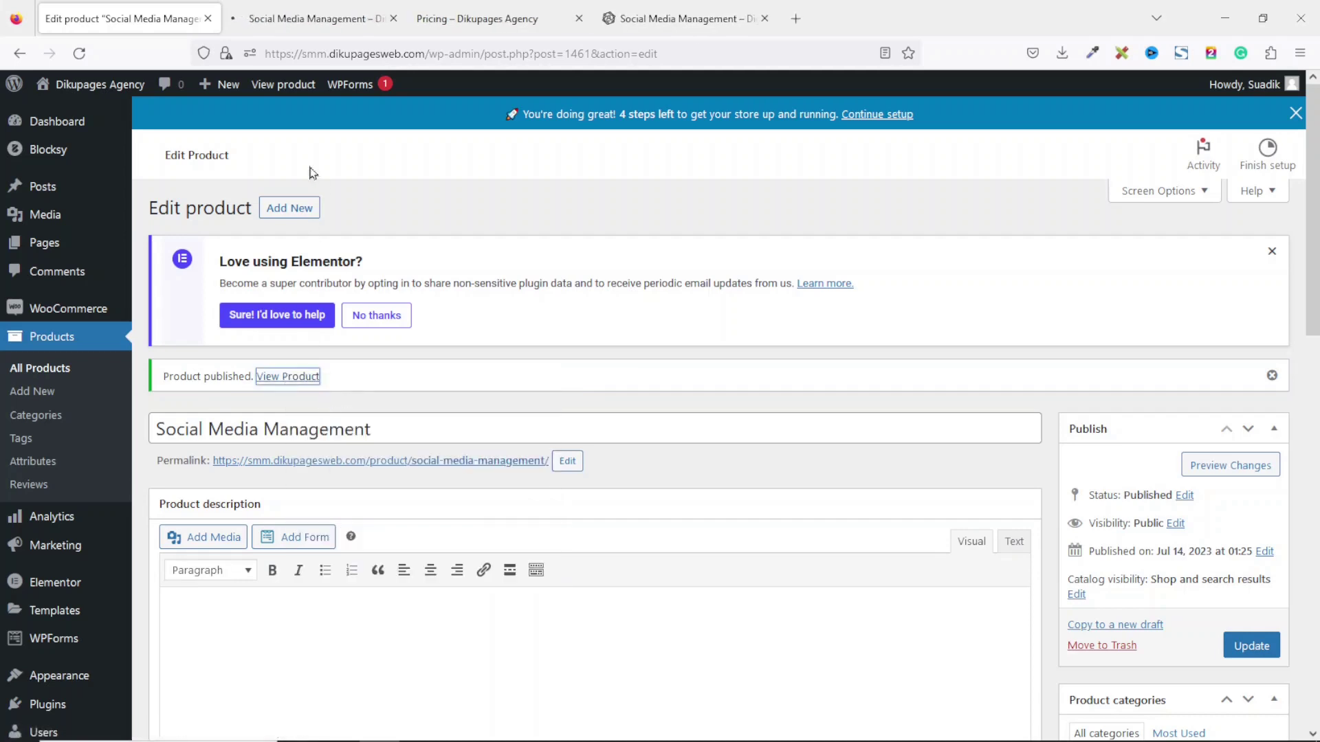
{"action": "left_click", "coordinate": [296, 24]}
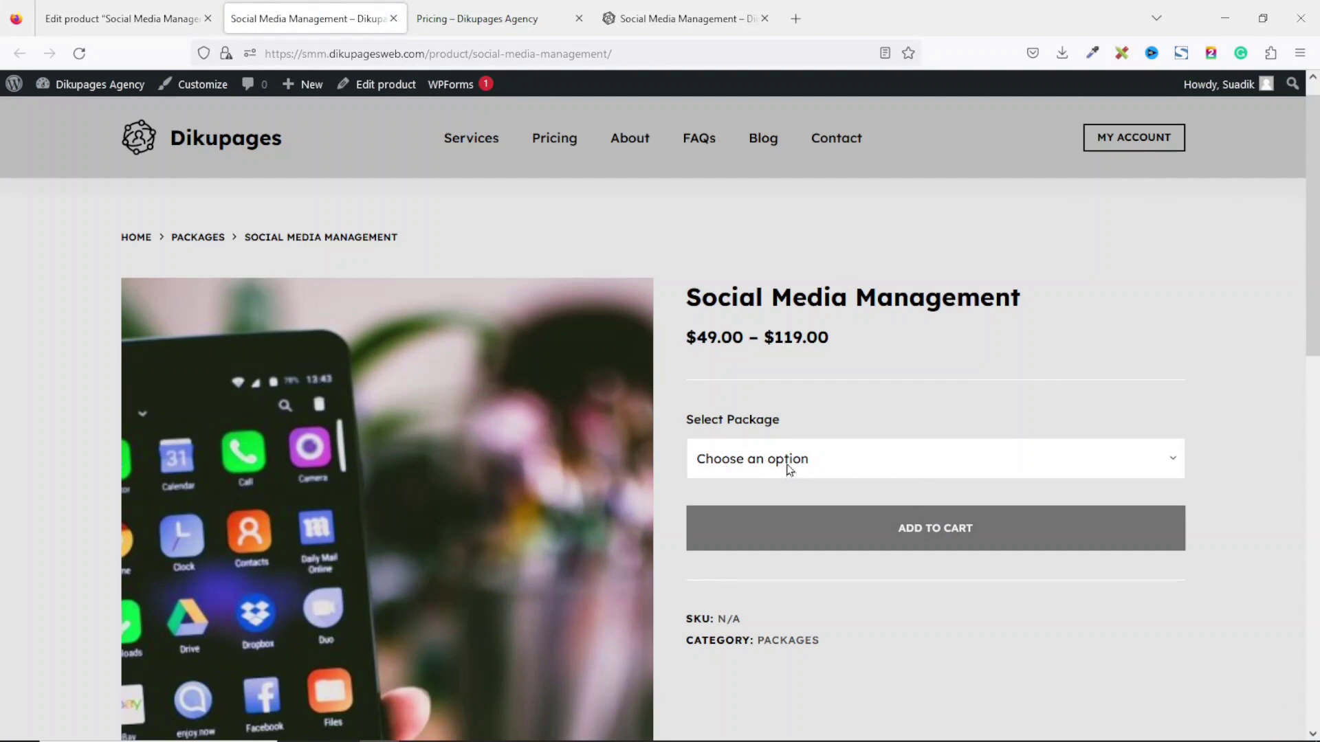
- Try the Starter, Business and Premium packages on the live product page and compare it with the reference product page
{"action": "left_click", "coordinate": [789, 466]}
{"action": "left_click", "coordinate": [757, 519]}
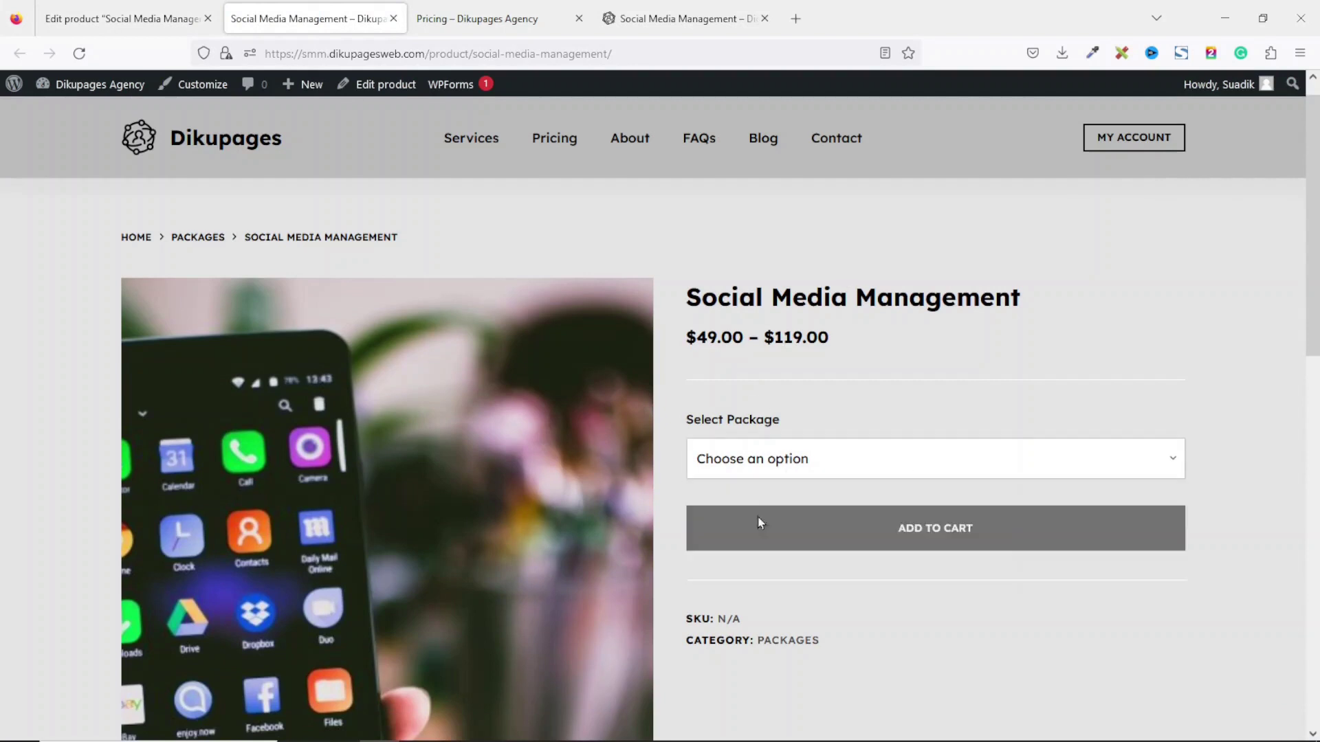
{"action": "left_click", "coordinate": [784, 461]}
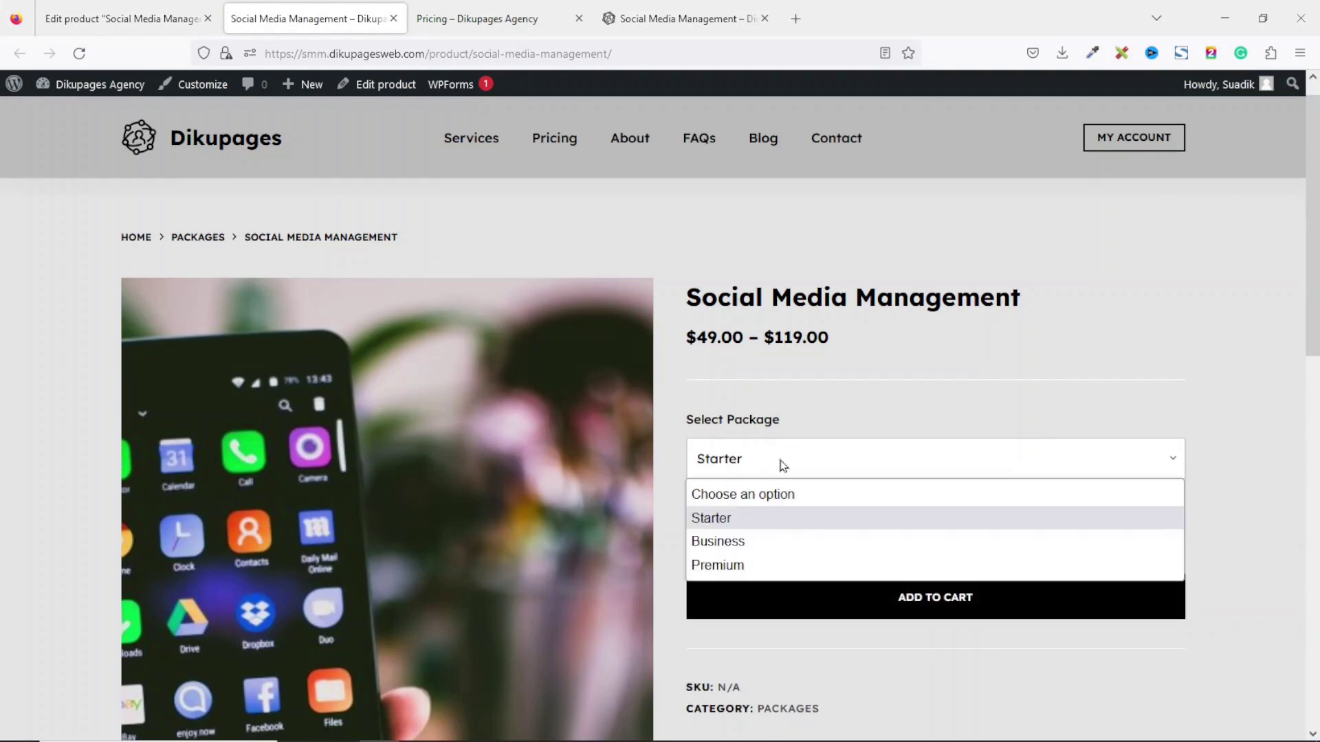
{"action": "left_click", "coordinate": [744, 543]}
{"action": "left_click", "coordinate": [814, 466]}
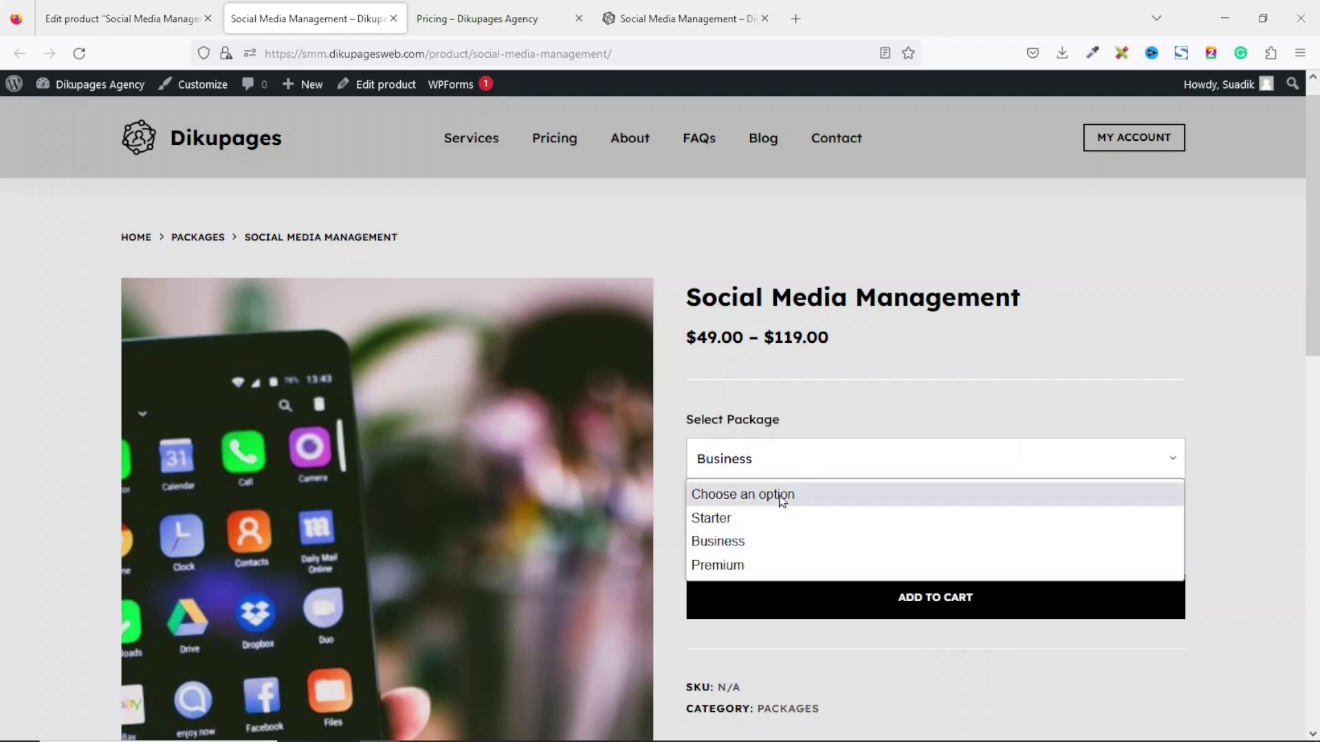
{"action": "left_click", "coordinate": [755, 566]}
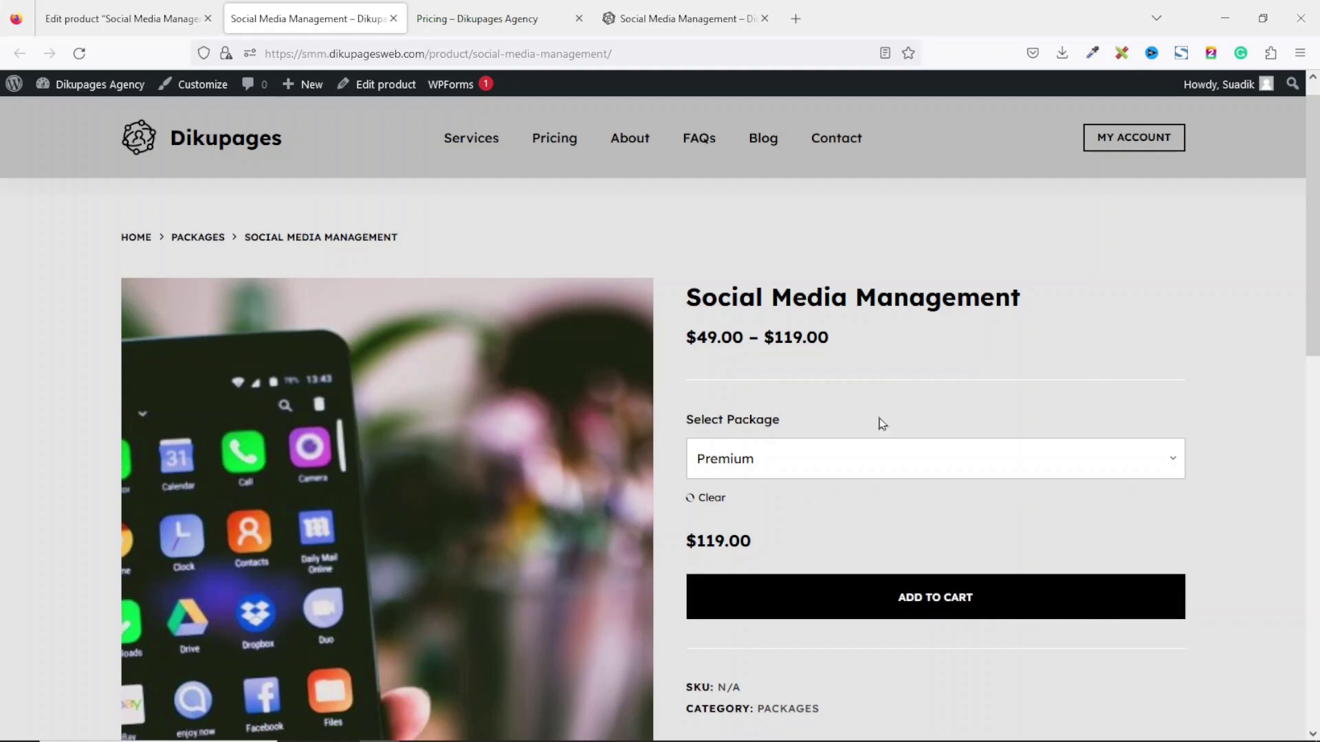
{"action": "left_click", "coordinate": [677, 19]}
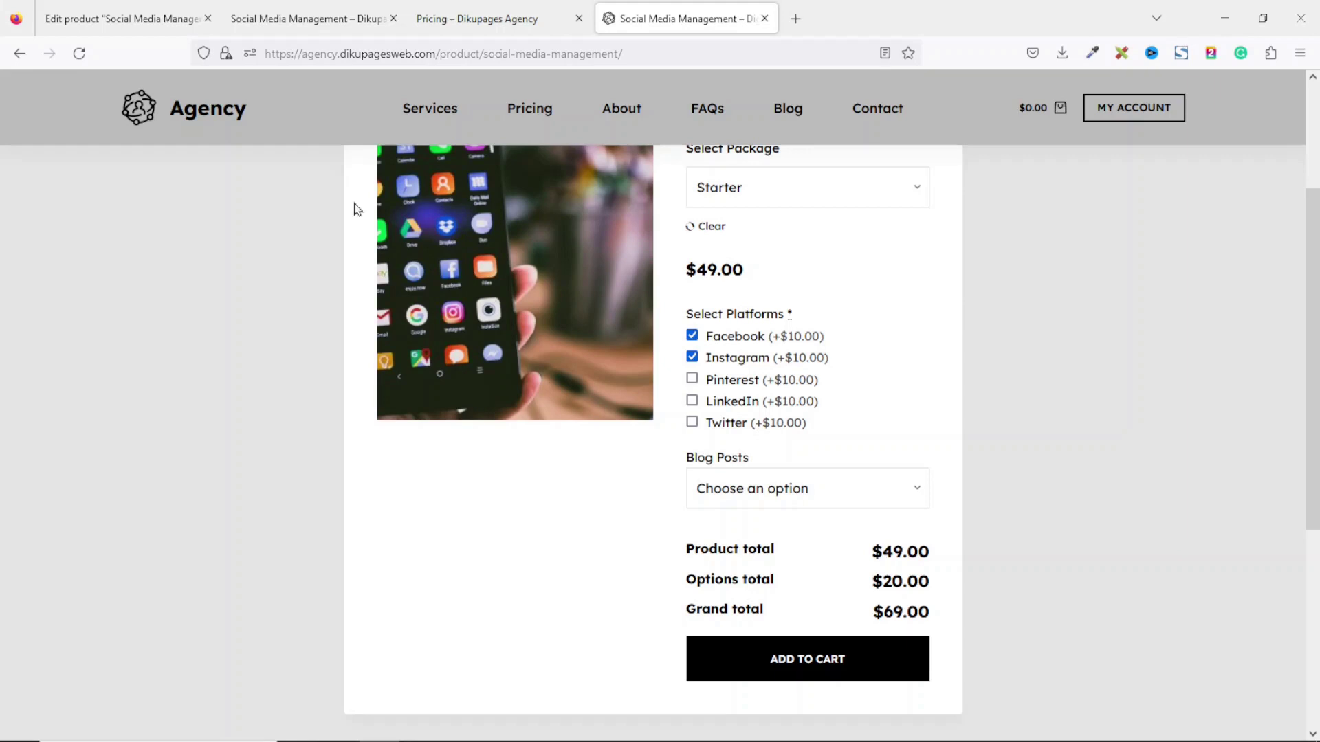
- Search the plugin directory for "product addons for woocommerce", then install and activate Advanced Product Fields (Product Addons) for WooCommerce
{"action": "left_click", "coordinate": [82, 21]}
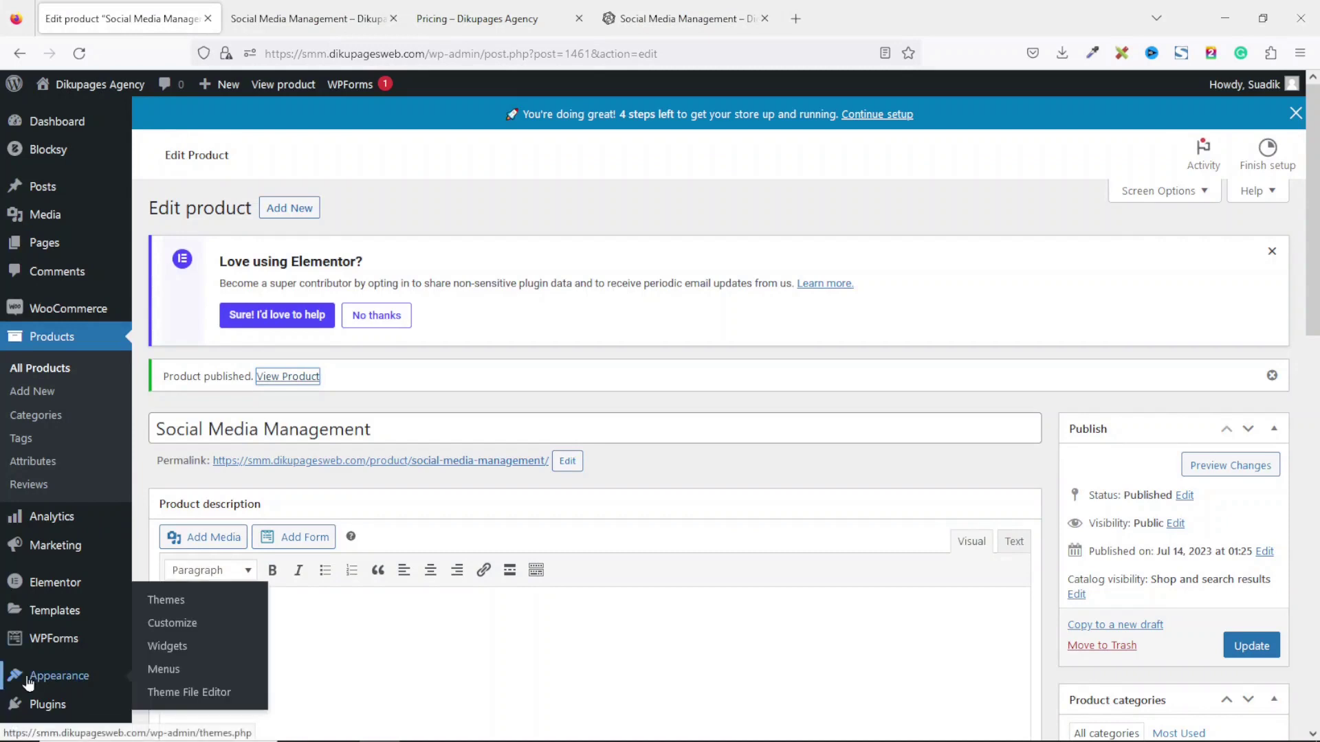
{"action": "mouse_move", "coordinate": [49, 711]}
{"action": "left_click", "coordinate": [170, 670]}
{"action": "left_click", "coordinate": [1125, 172]}
{"action": "type", "text": "product addons for woocommerce"}
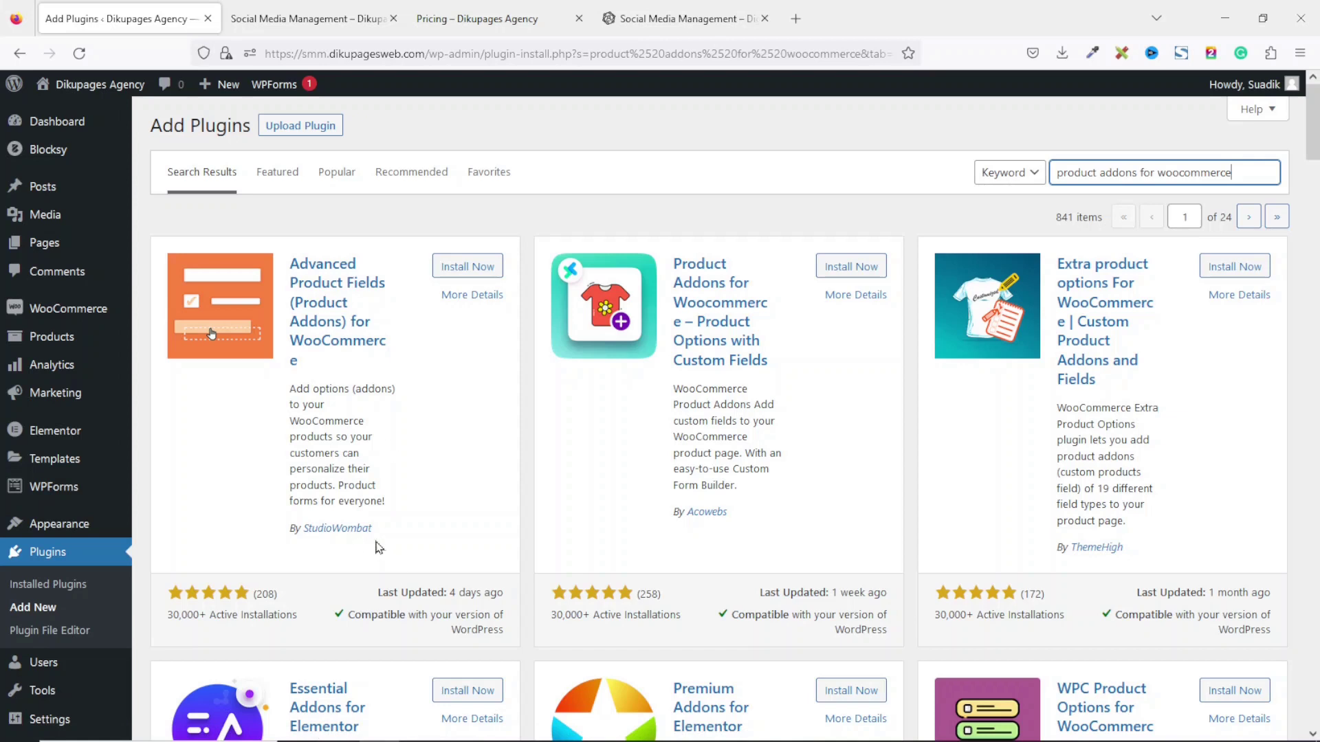
{"action": "left_click", "coordinate": [473, 267]}
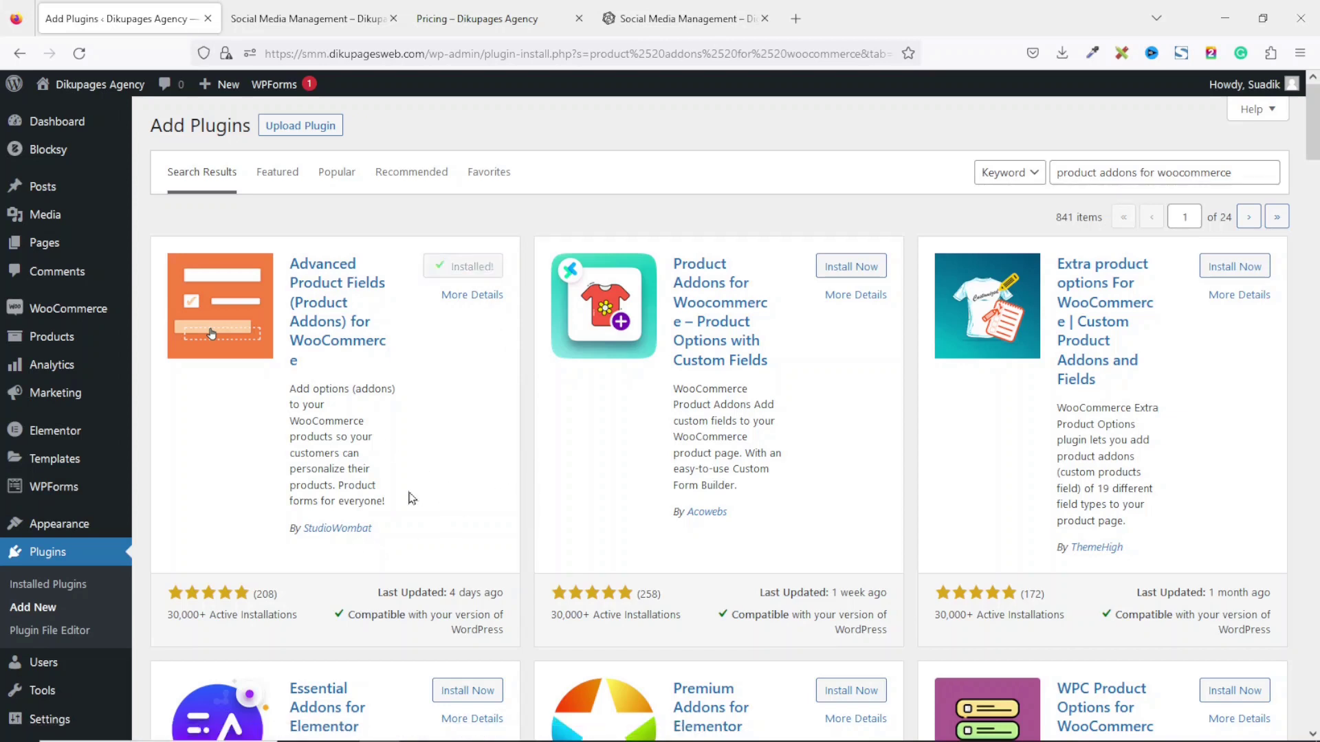
{"action": "left_click", "coordinate": [465, 265]}
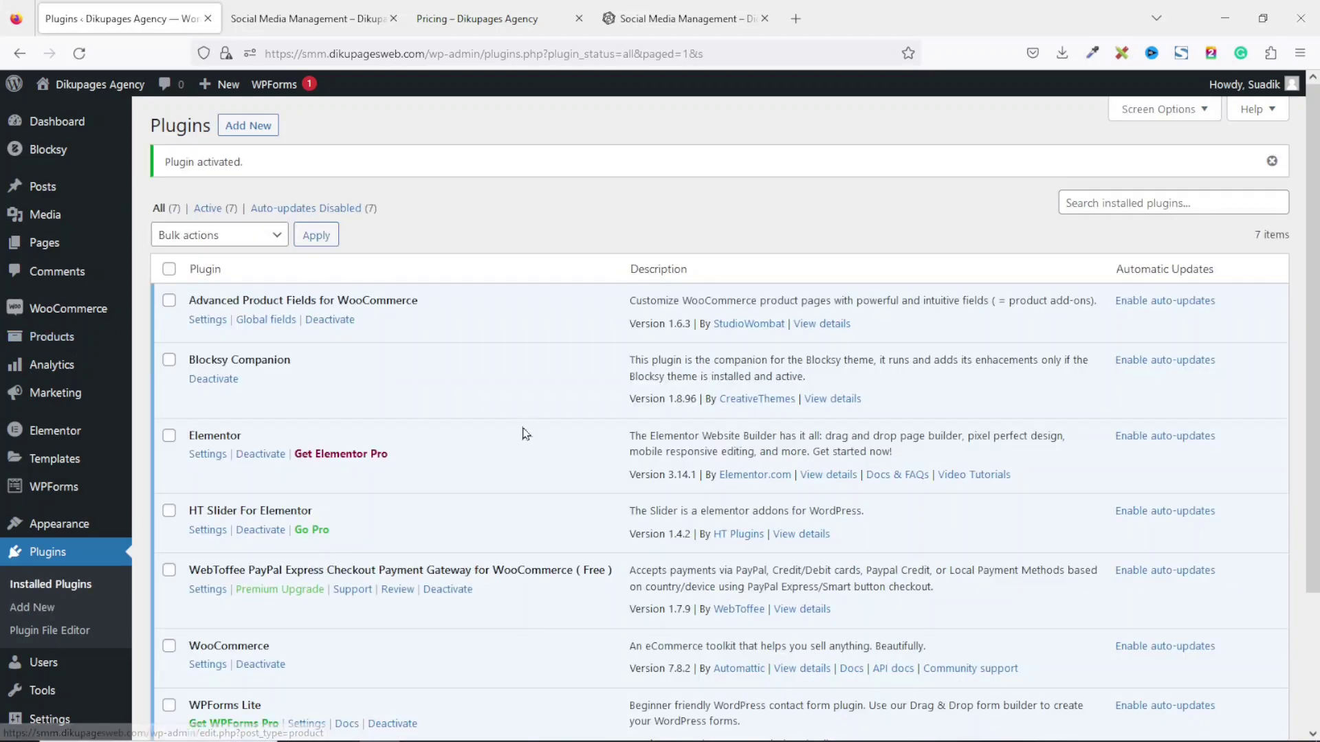
- Open the Social Media Management product for editing and show the custom fields in its product data
{"action": "mouse_move", "coordinate": [52, 336]}
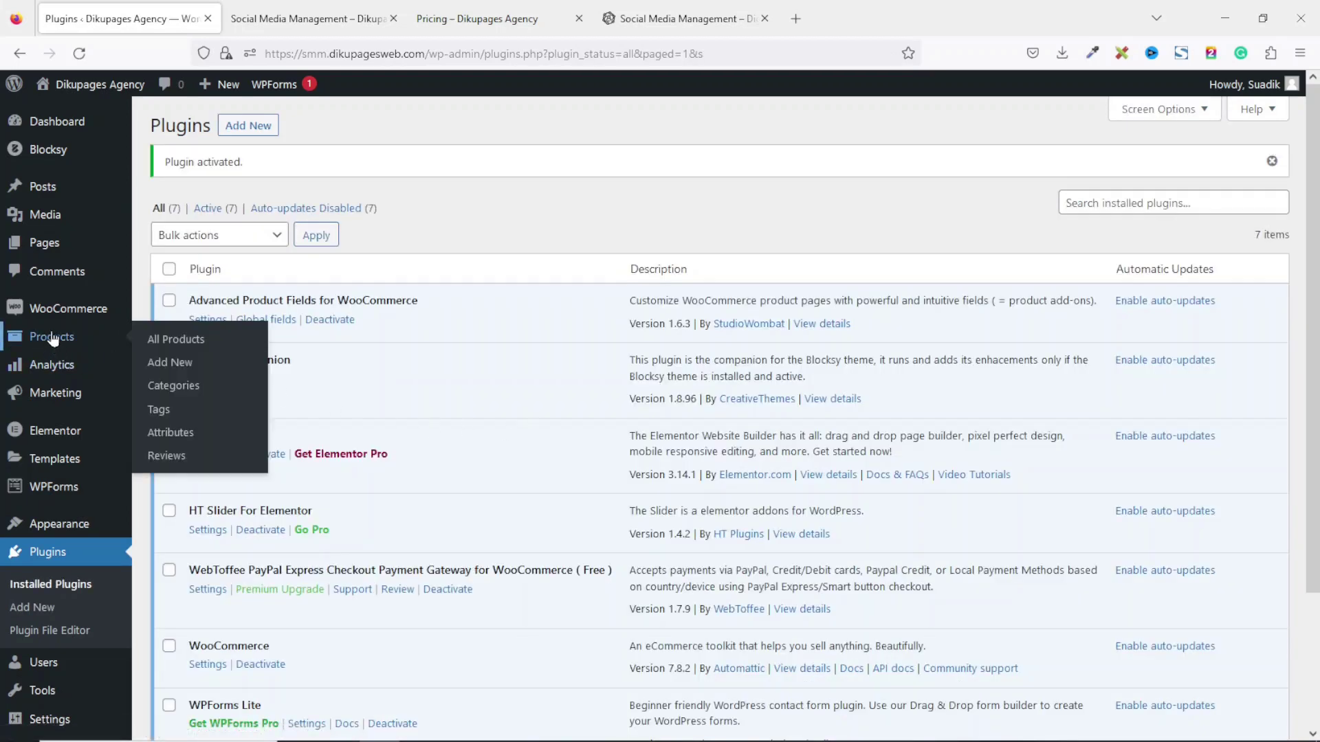
{"action": "left_click", "coordinate": [202, 349]}
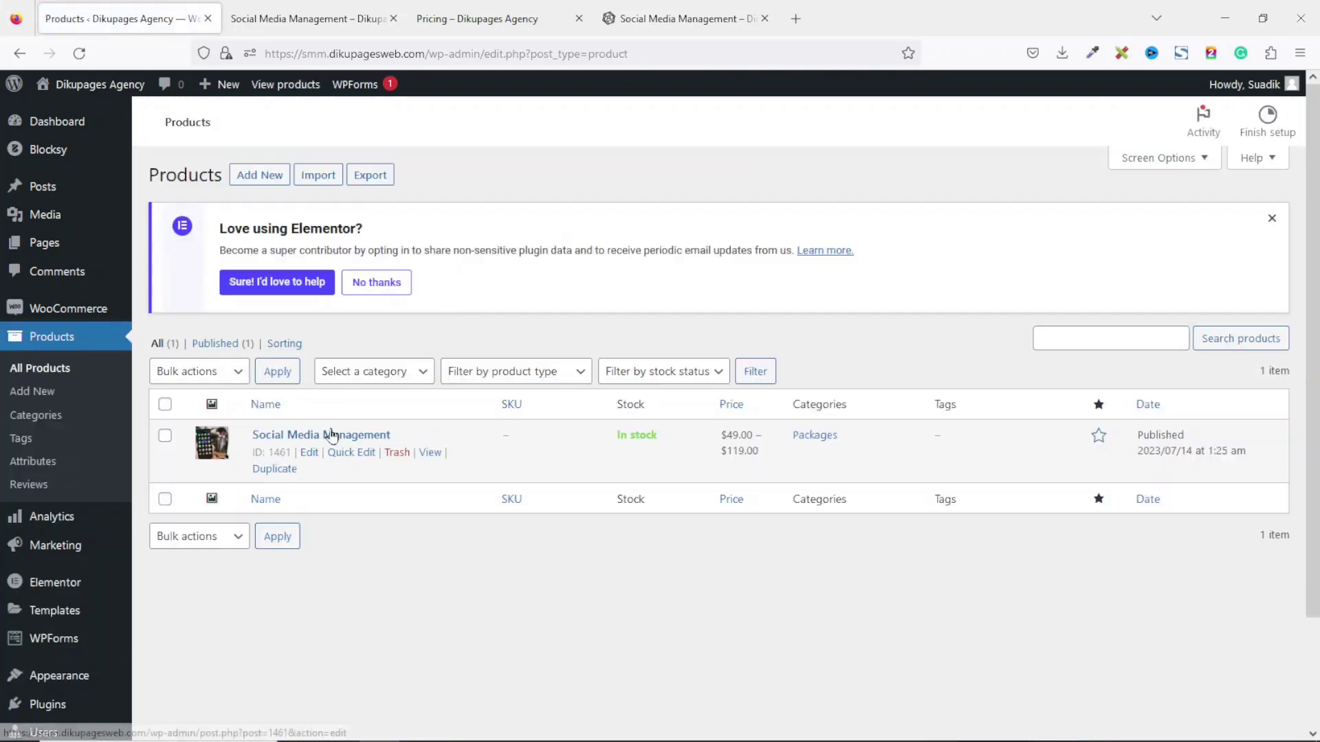
{"action": "left_click", "coordinate": [310, 453]}
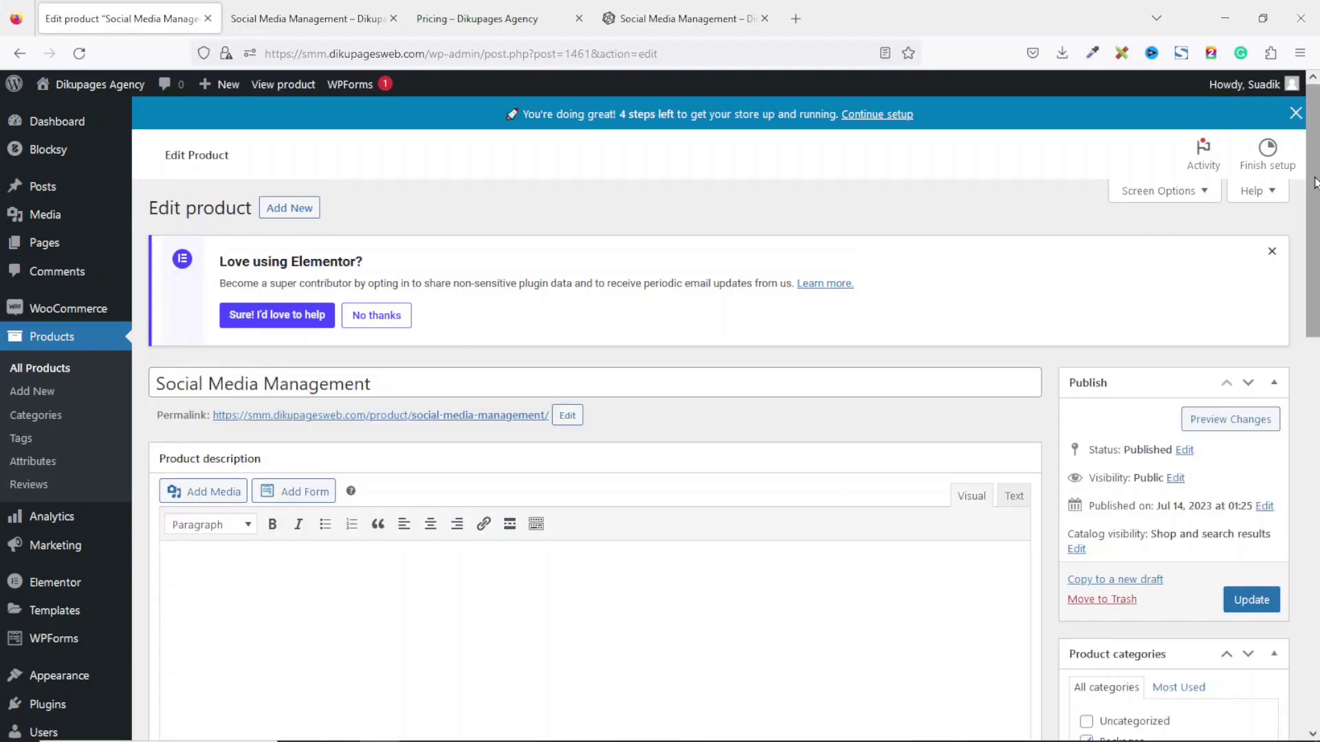
{"action": "scroll", "coordinate": [1272, 465], "scroll_direction": "down", "scroll_amount": 10}
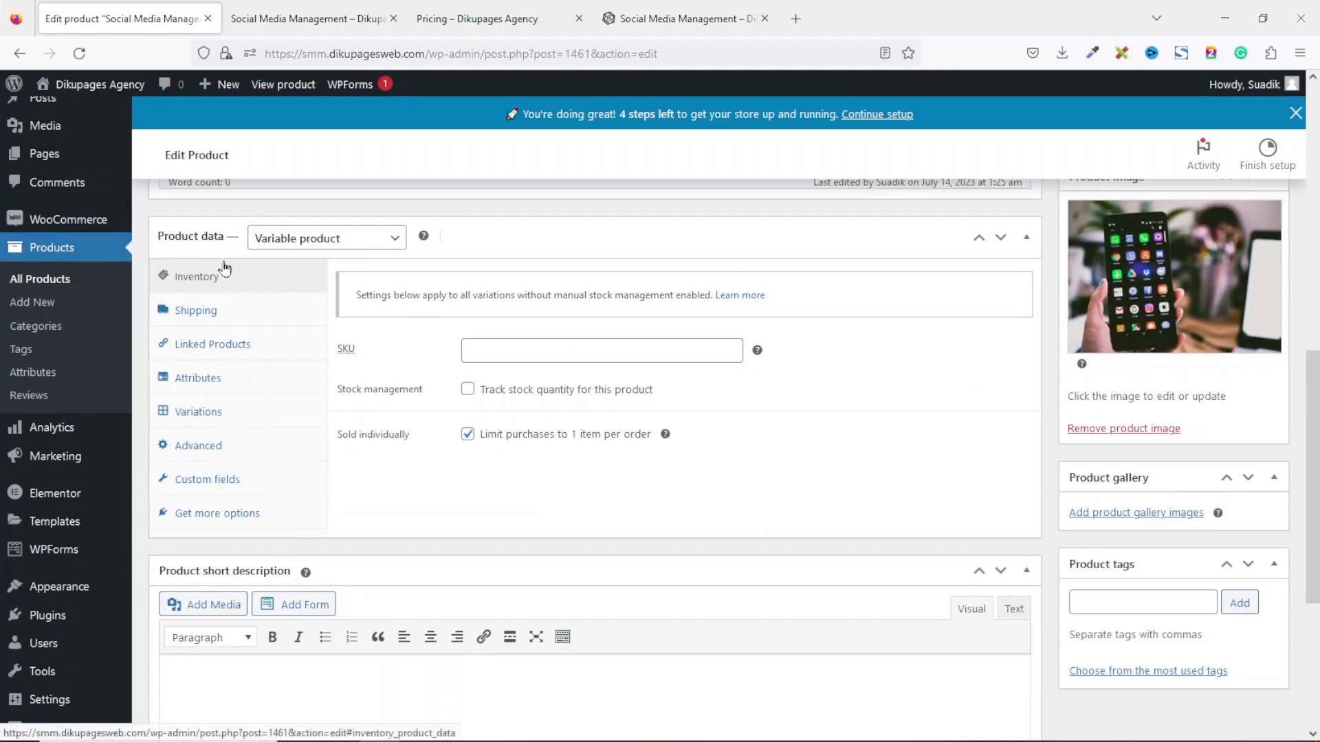
{"action": "left_click", "coordinate": [206, 485]}
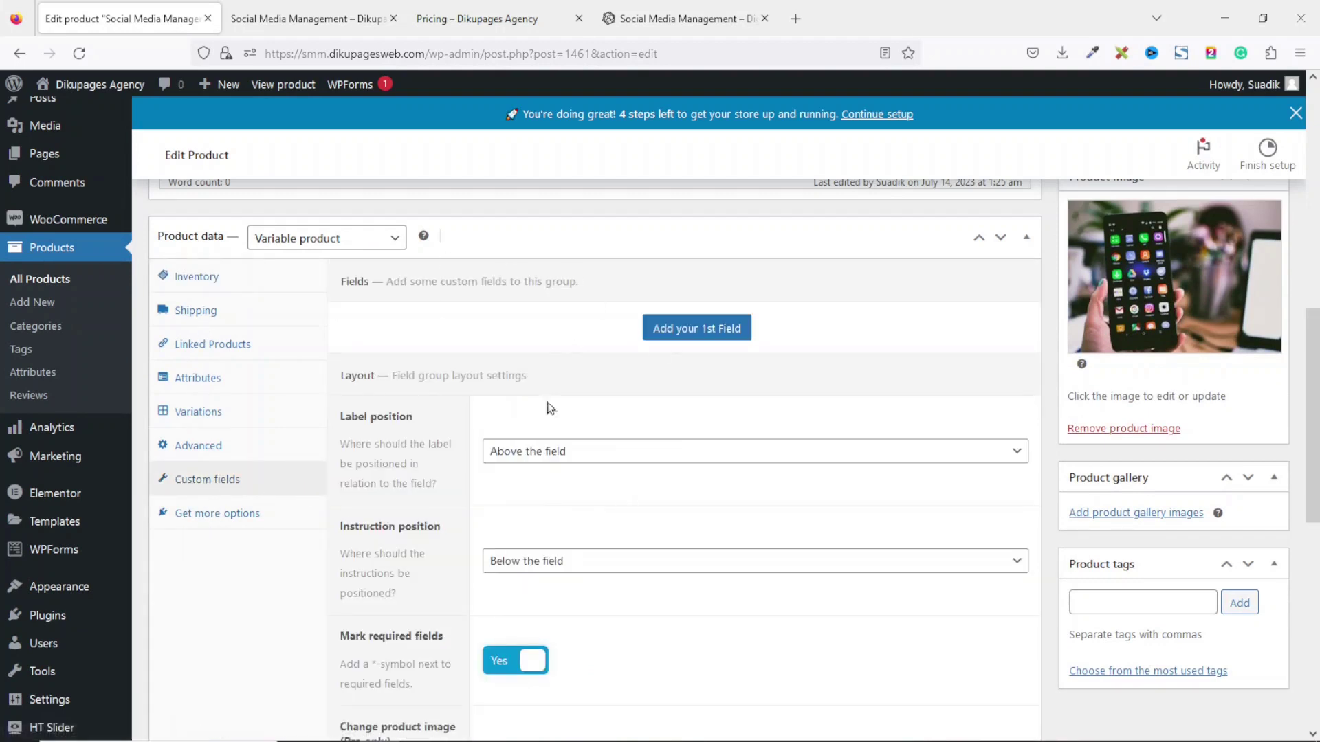
- Check the platform choices on the reference product page and add a first custom field of type Checkboxes
{"action": "left_click", "coordinate": [660, 21]}
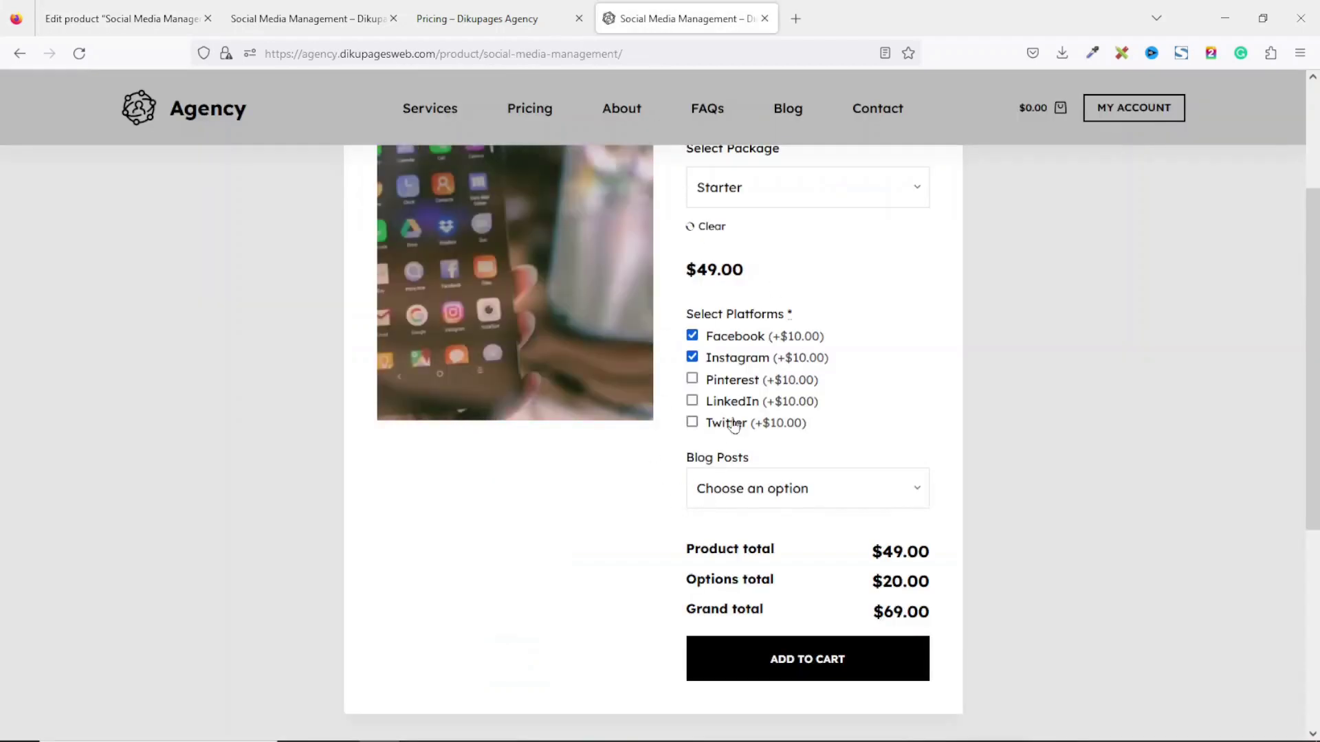
{"action": "left_click", "coordinate": [95, 14]}
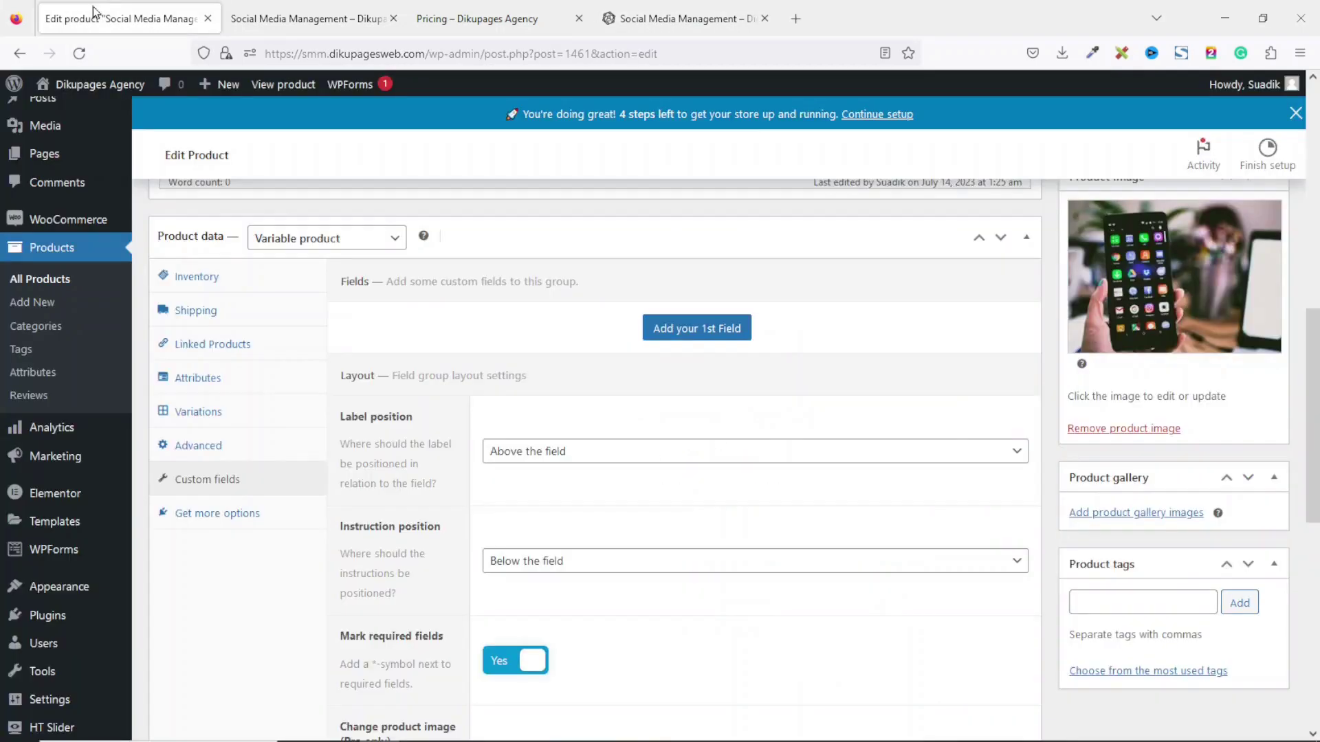
{"action": "left_click", "coordinate": [702, 337]}
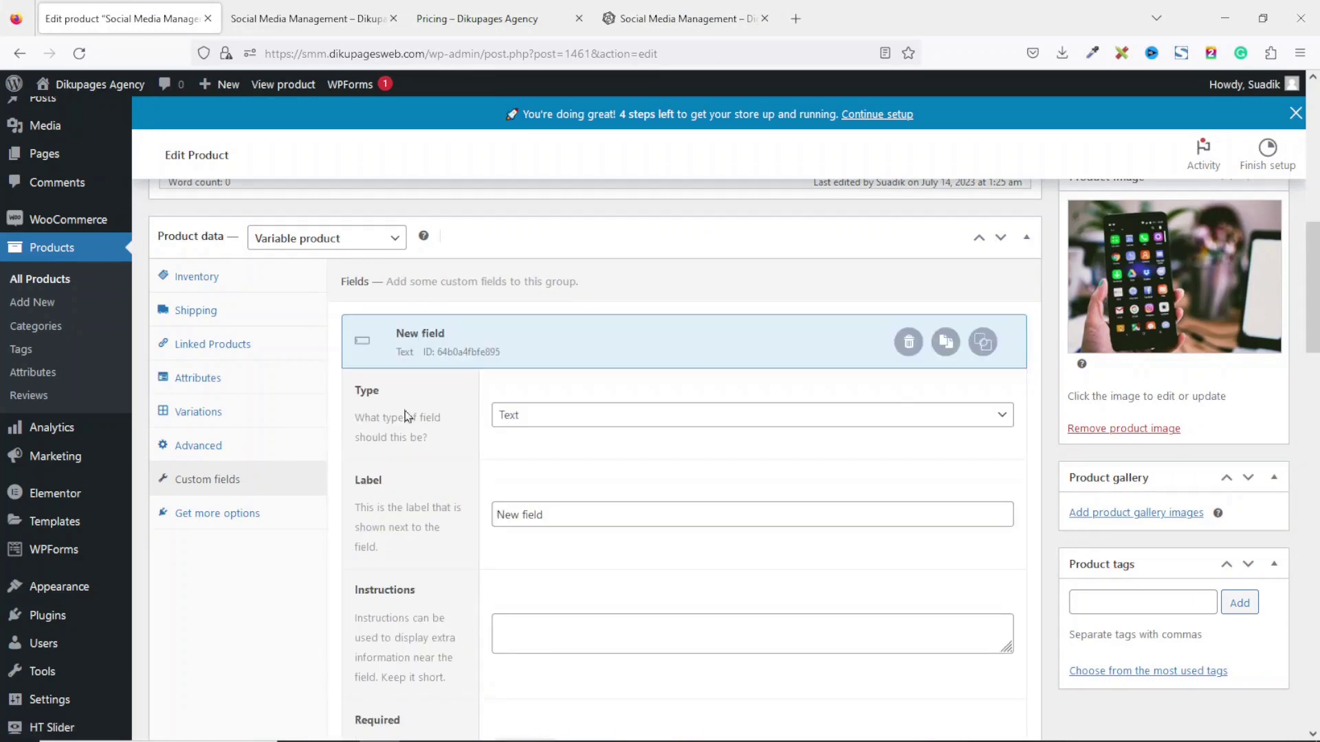
{"action": "left_click", "coordinate": [538, 423]}
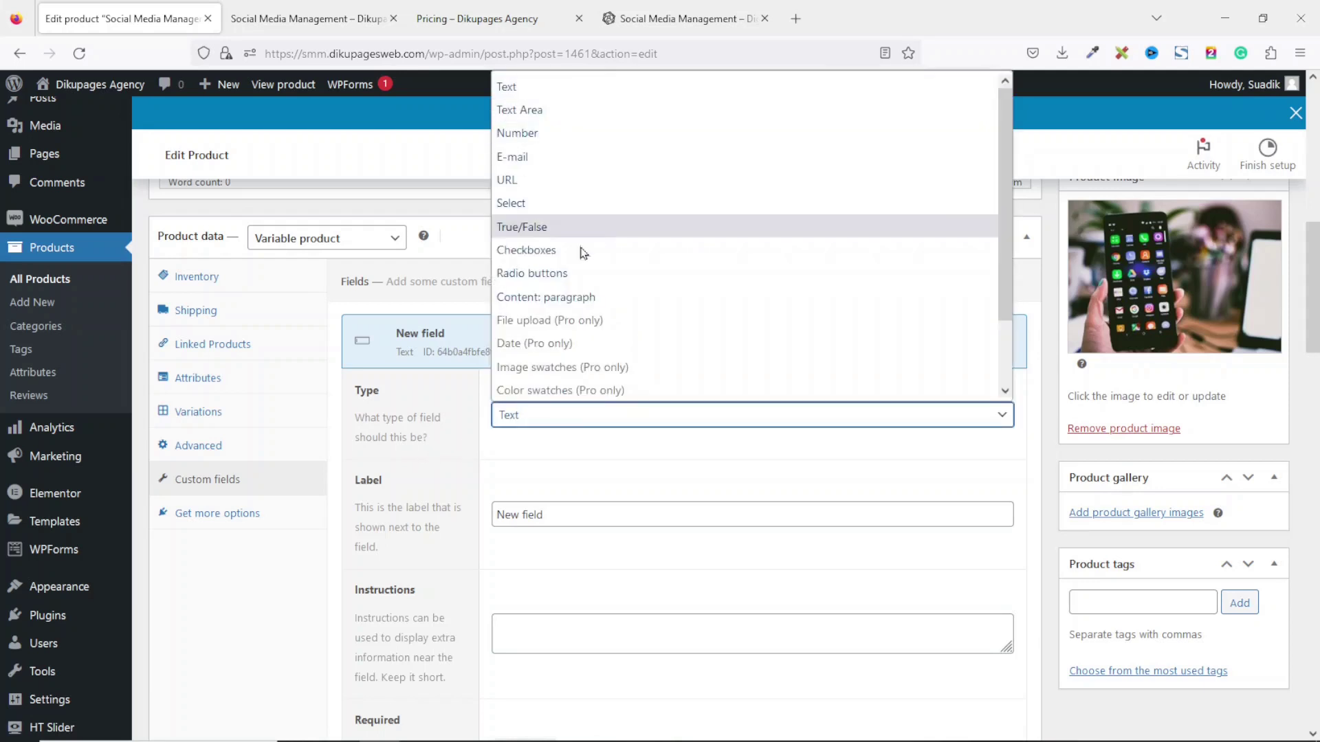
{"action": "left_click", "coordinate": [555, 253]}
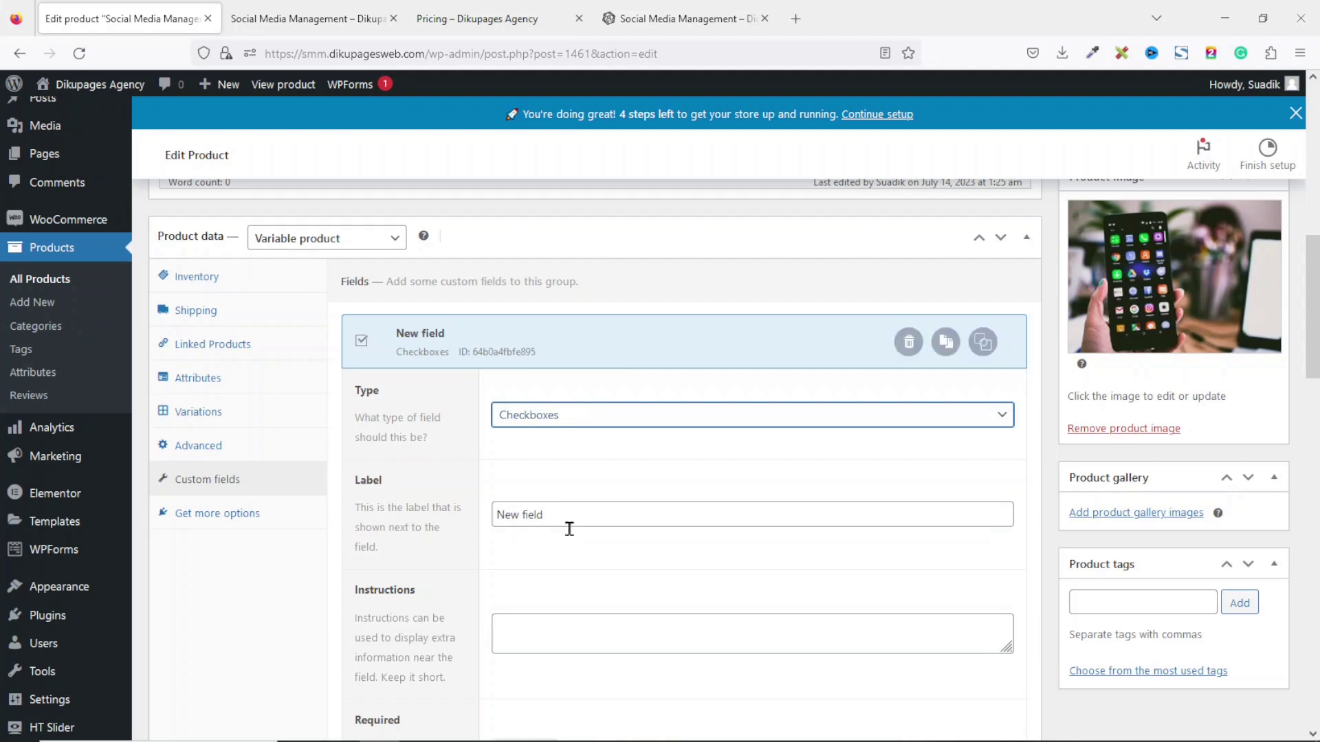
- Label the checkbox field Select Platforms, as on the reference page, and make it required
{"action": "key", "text": "Tab"}
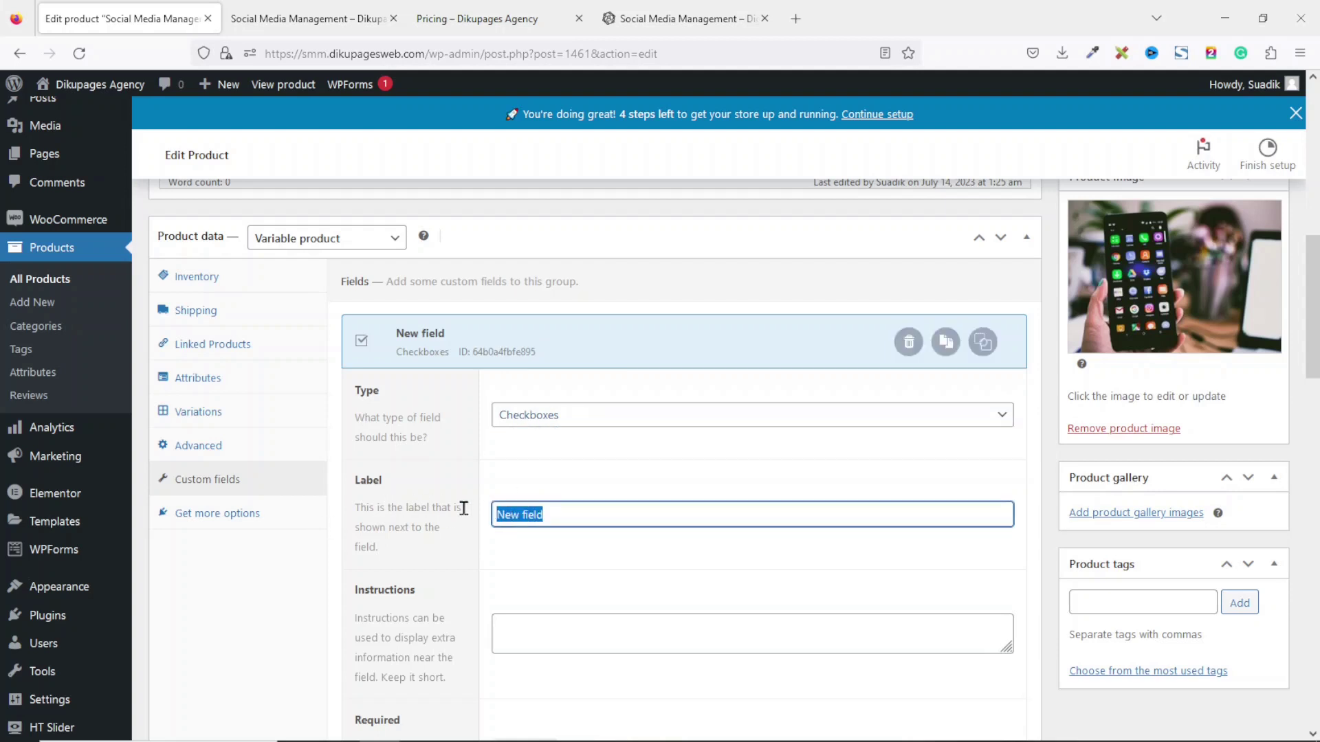
{"action": "left_click", "coordinate": [673, 17]}
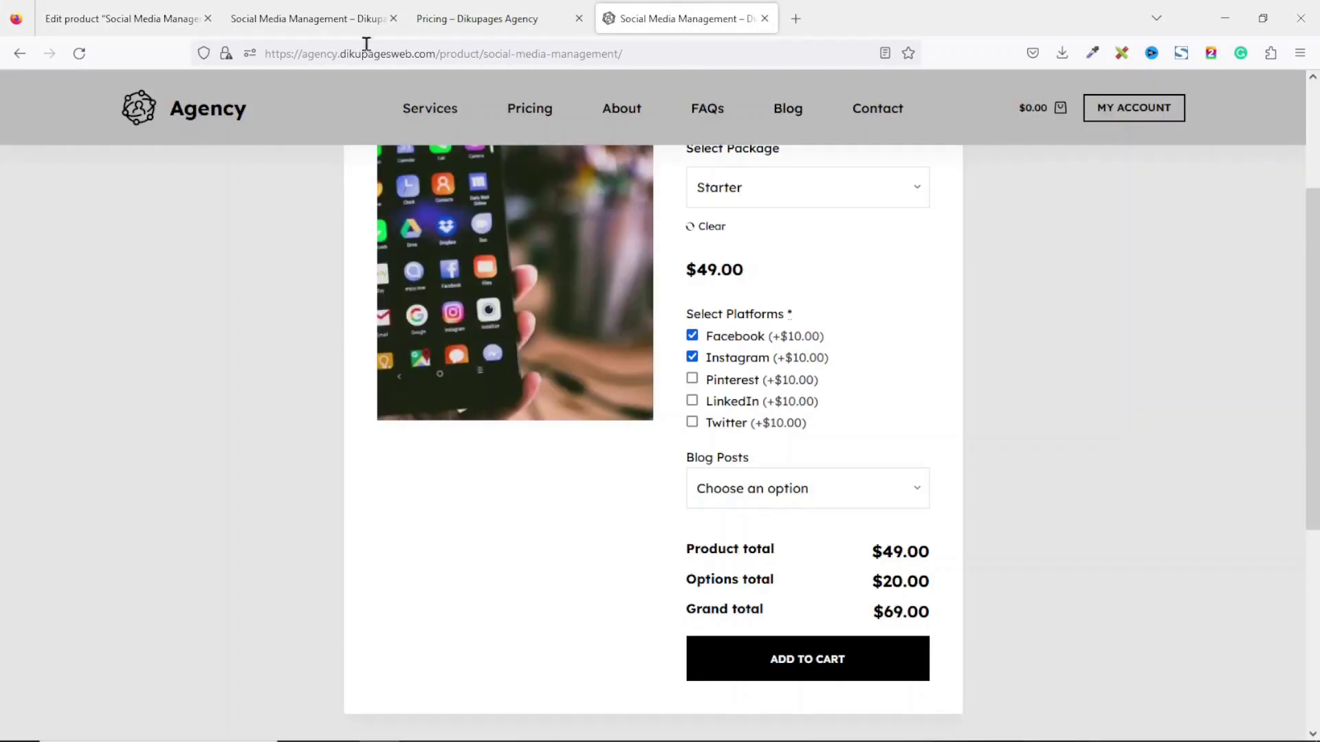
{"action": "left_click", "coordinate": [91, 20]}
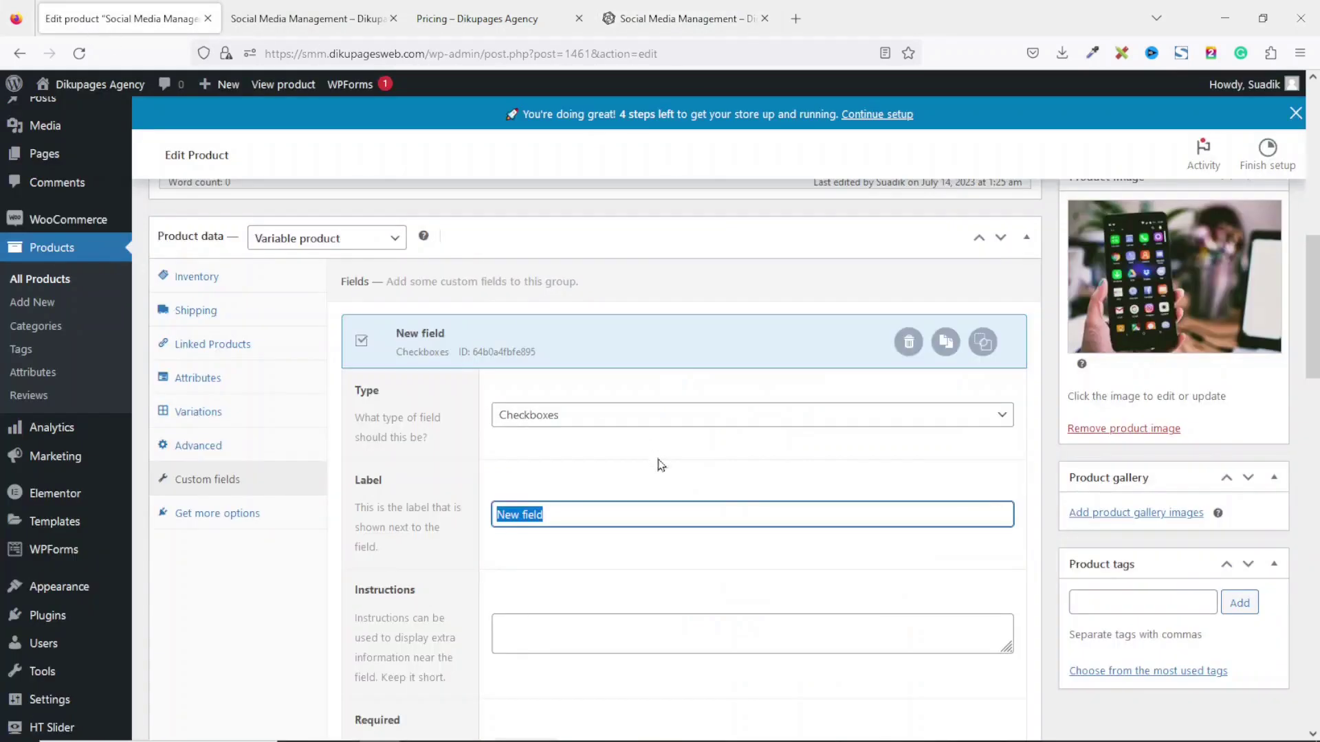
{"action": "type", "text": "Selec"}
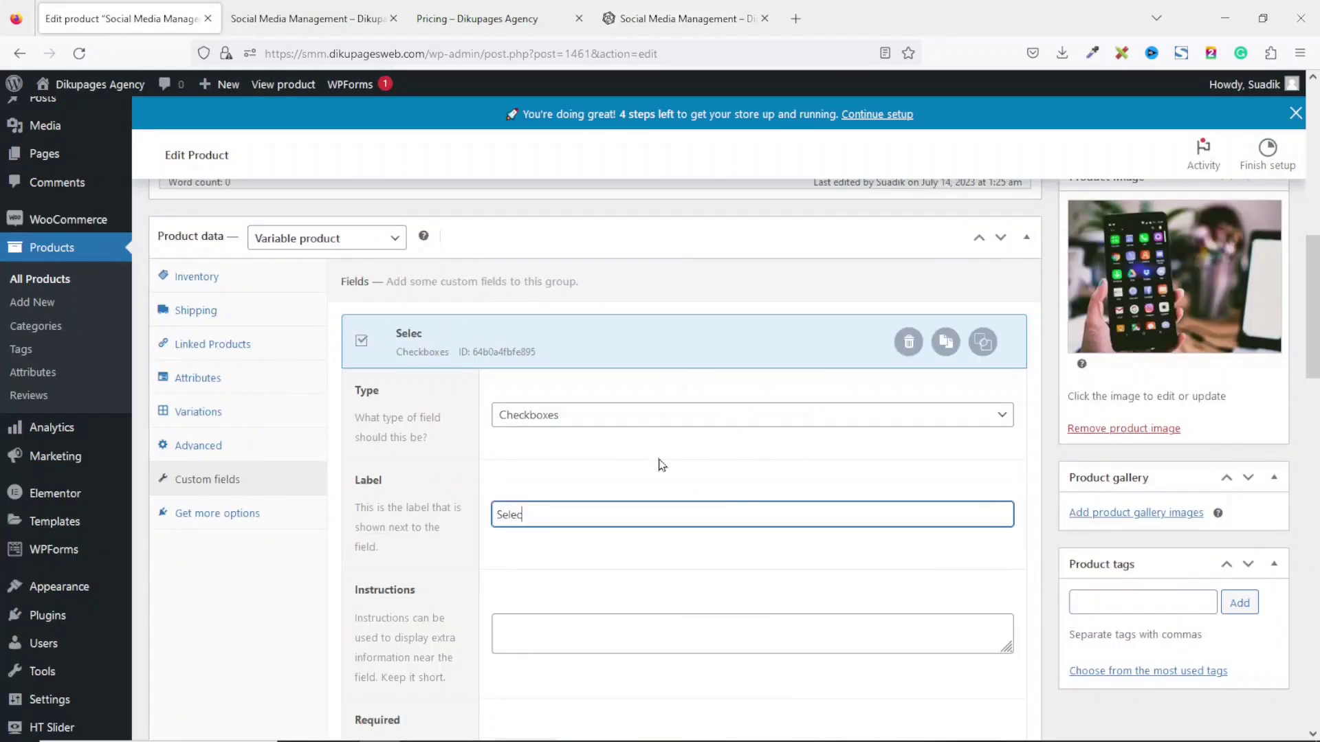
{"action": "type", "text": "t Platforms"}
{"action": "left_click", "coordinate": [554, 640]}
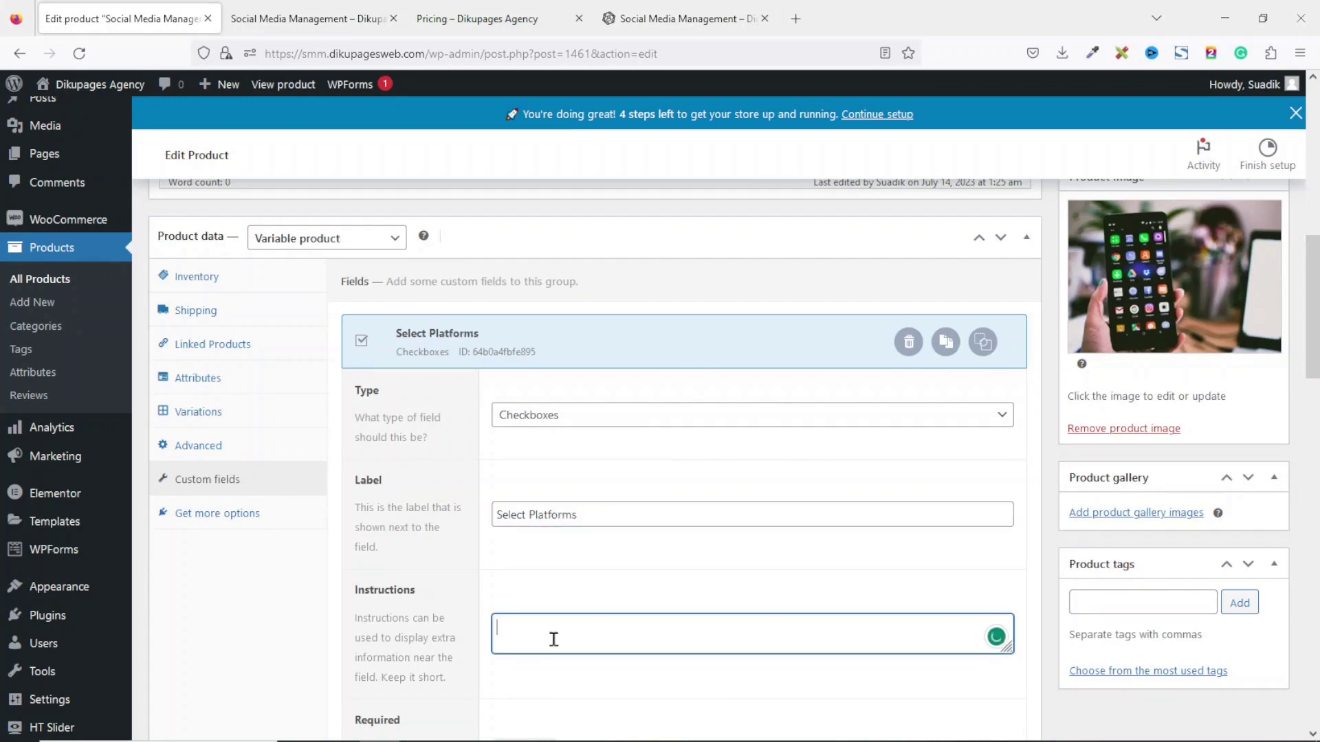
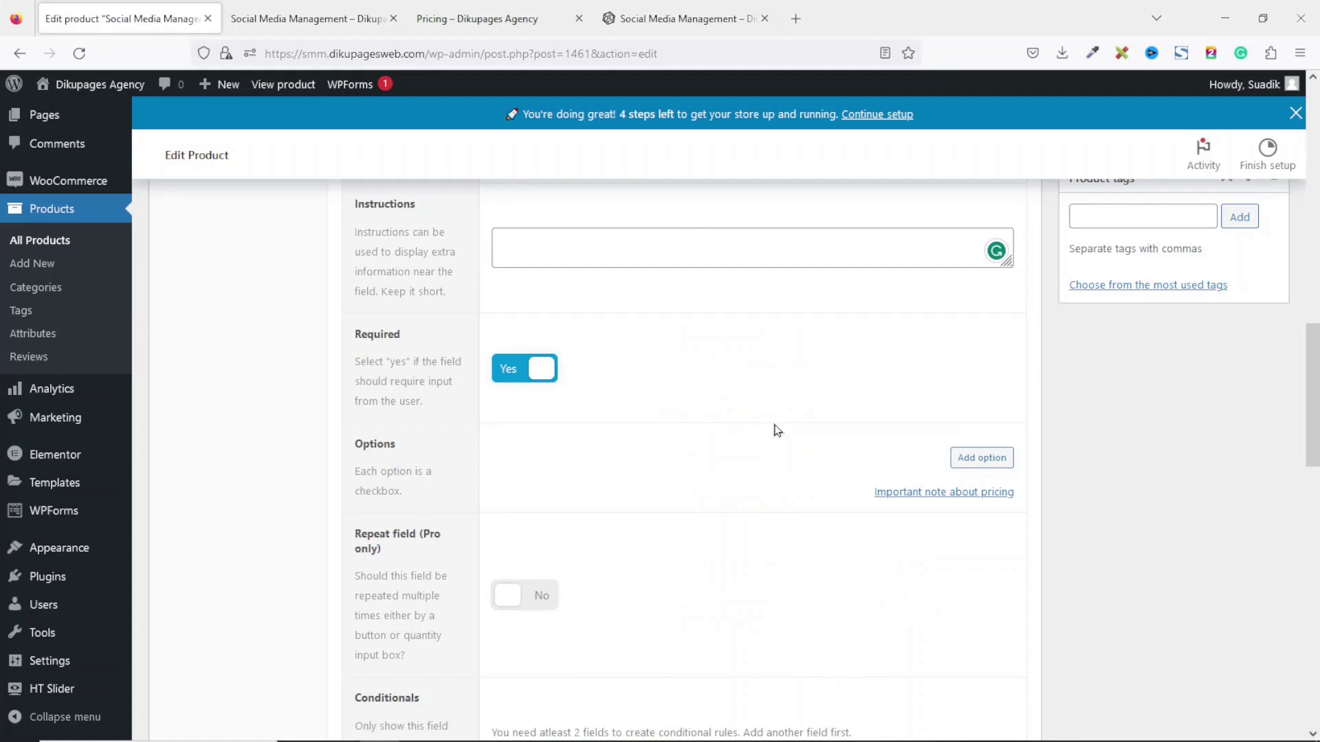
- Add a Facebook option to the Select Platforms field with a flat fee of 10
{"action": "left_click", "coordinate": [979, 465]}
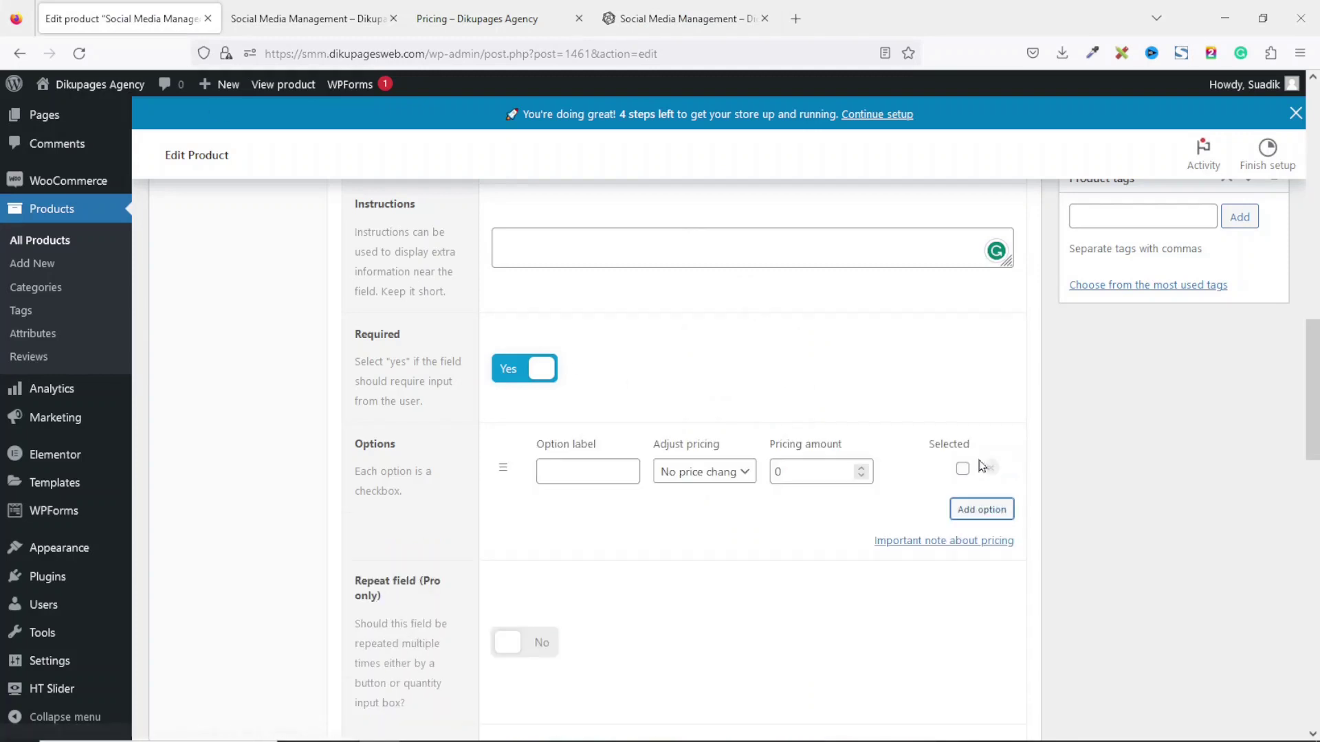
{"action": "left_click", "coordinate": [573, 474]}
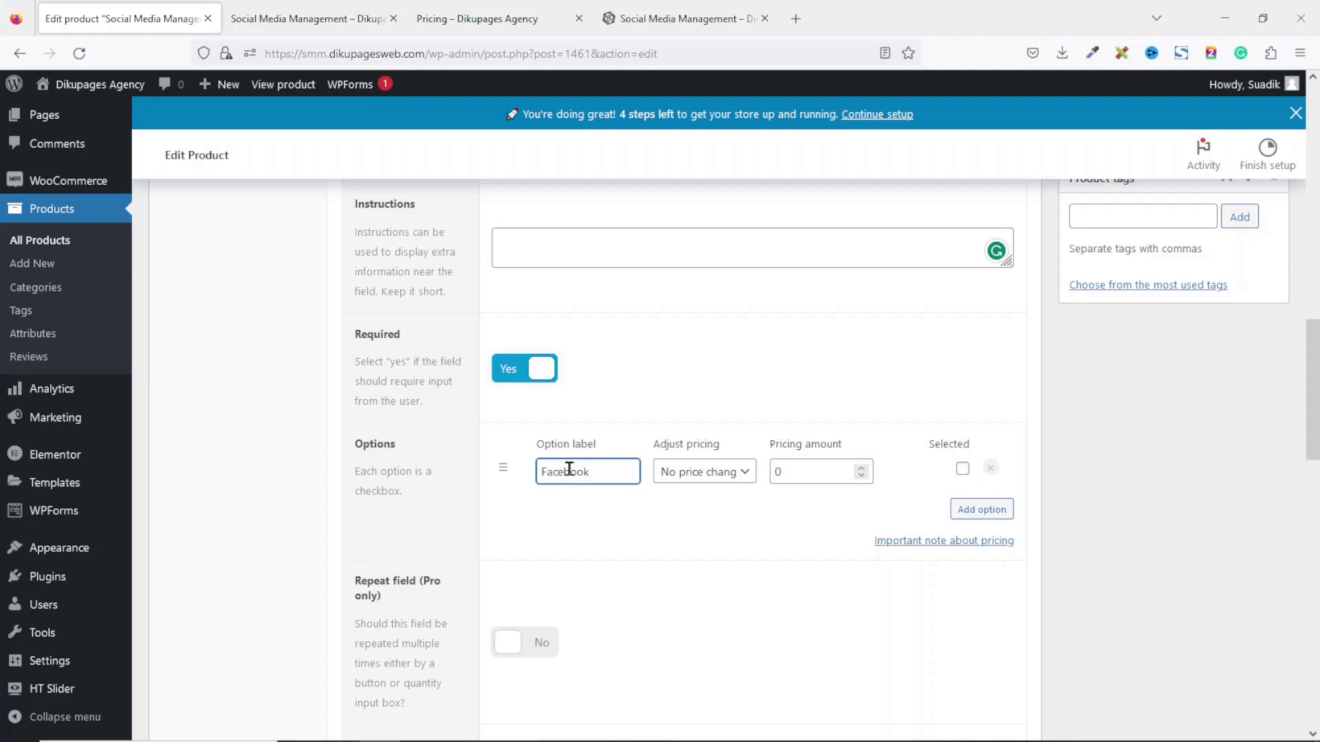
{"action": "left_click", "coordinate": [696, 478]}
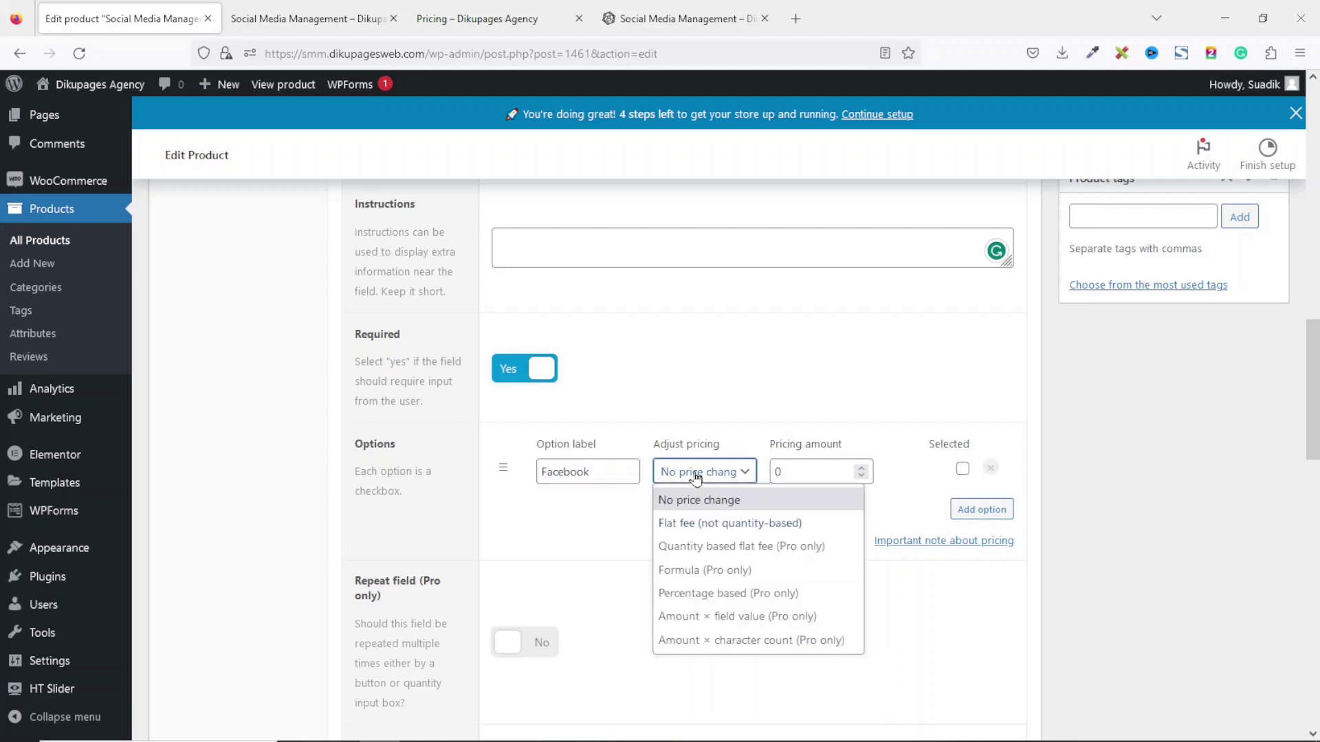
{"action": "left_click", "coordinate": [717, 535]}
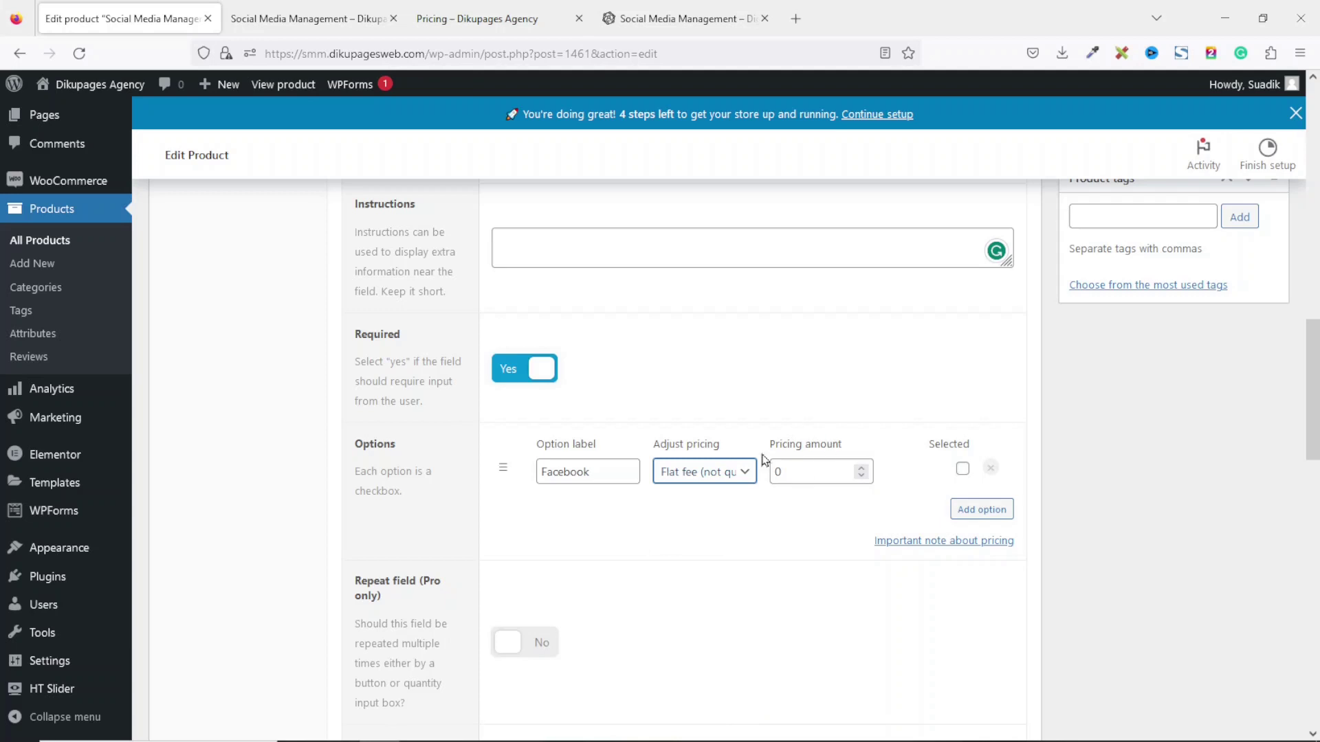
{"action": "left_click_drag", "start_coordinate": [797, 471], "coordinate": [766, 472]}
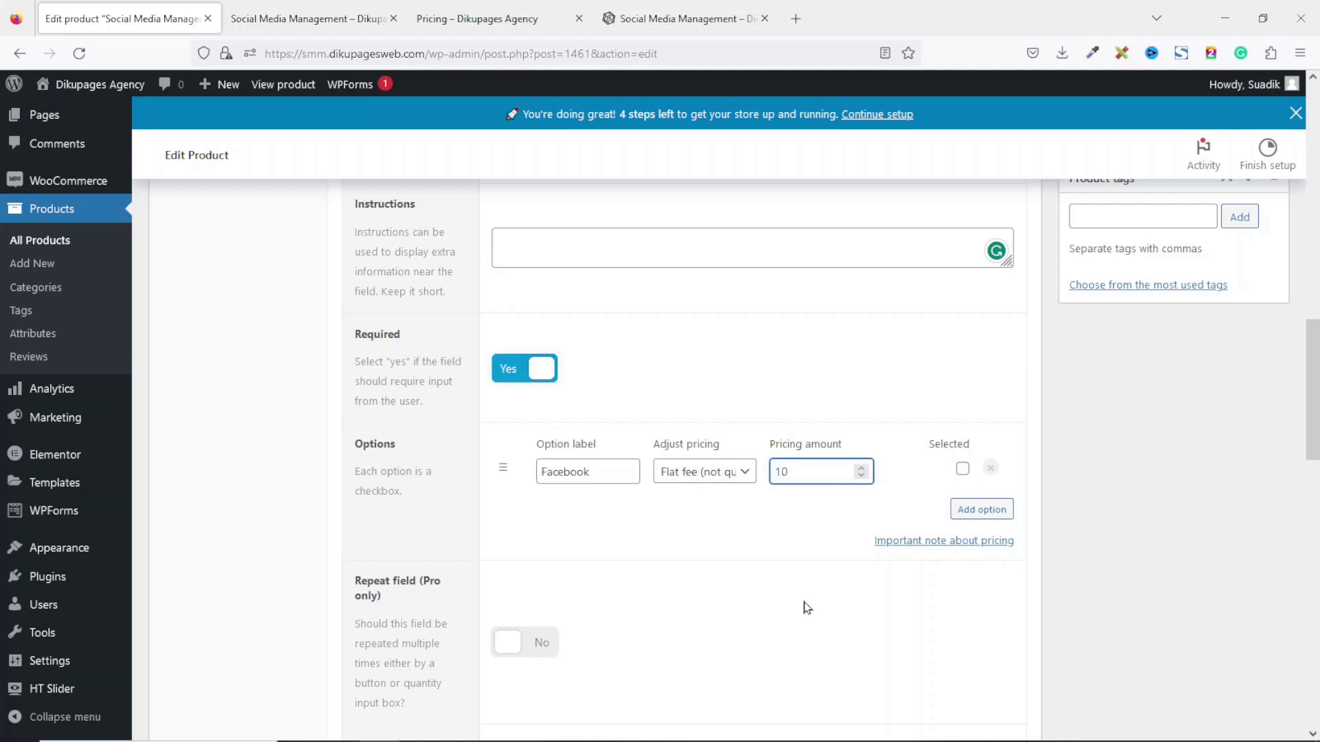
{"action": "type", "text": "10"}
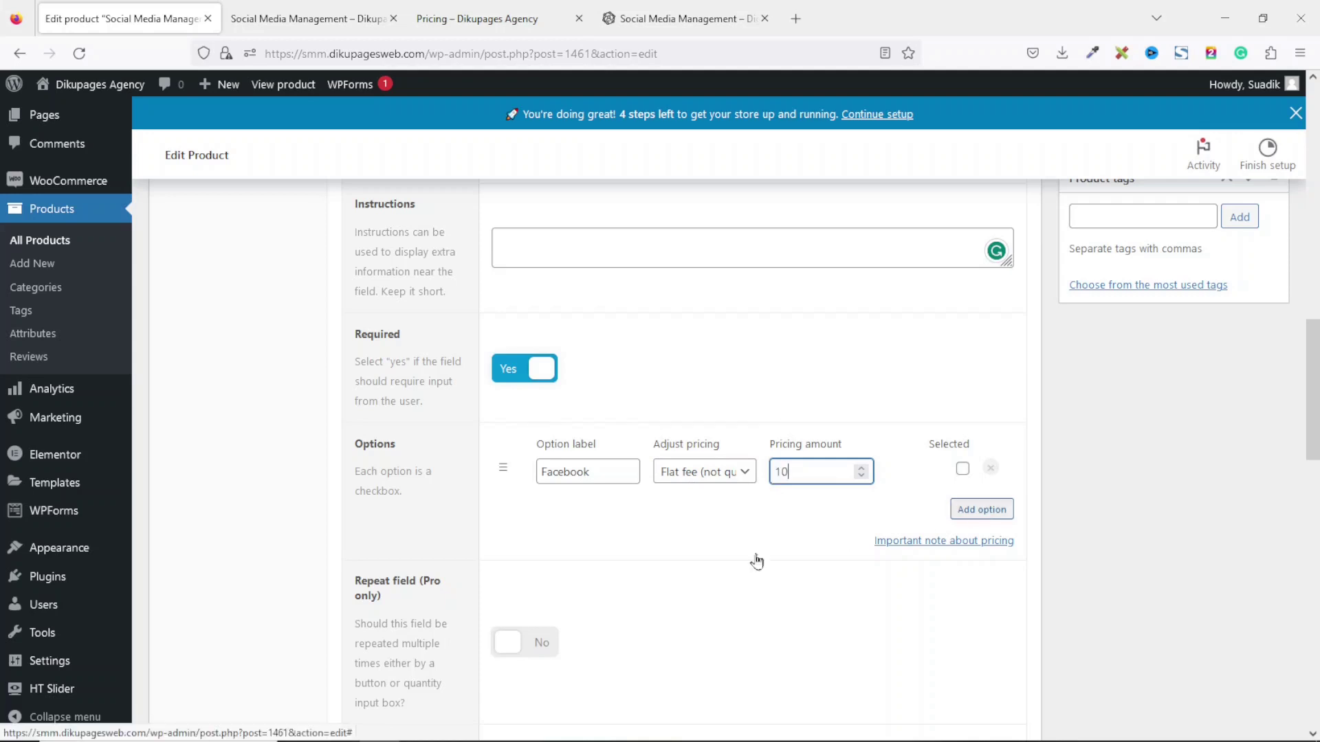
- Add an Instagram option, taken from the reference page, to the Select Platforms field with a flat fee of 10
{"action": "left_click", "coordinate": [990, 510]}
{"action": "left_click", "coordinate": [653, 19]}
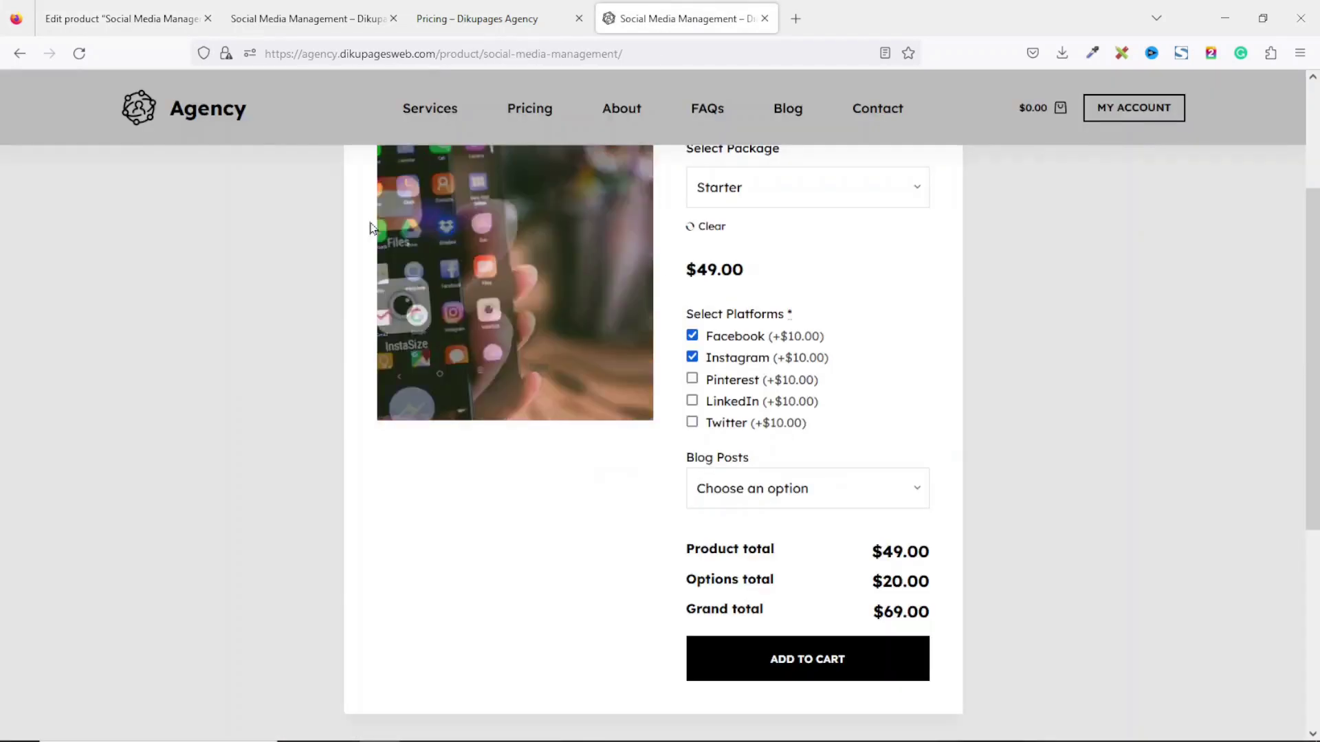
{"action": "key", "text": "ctrl+Tab"}
{"action": "left_click", "coordinate": [574, 502]}
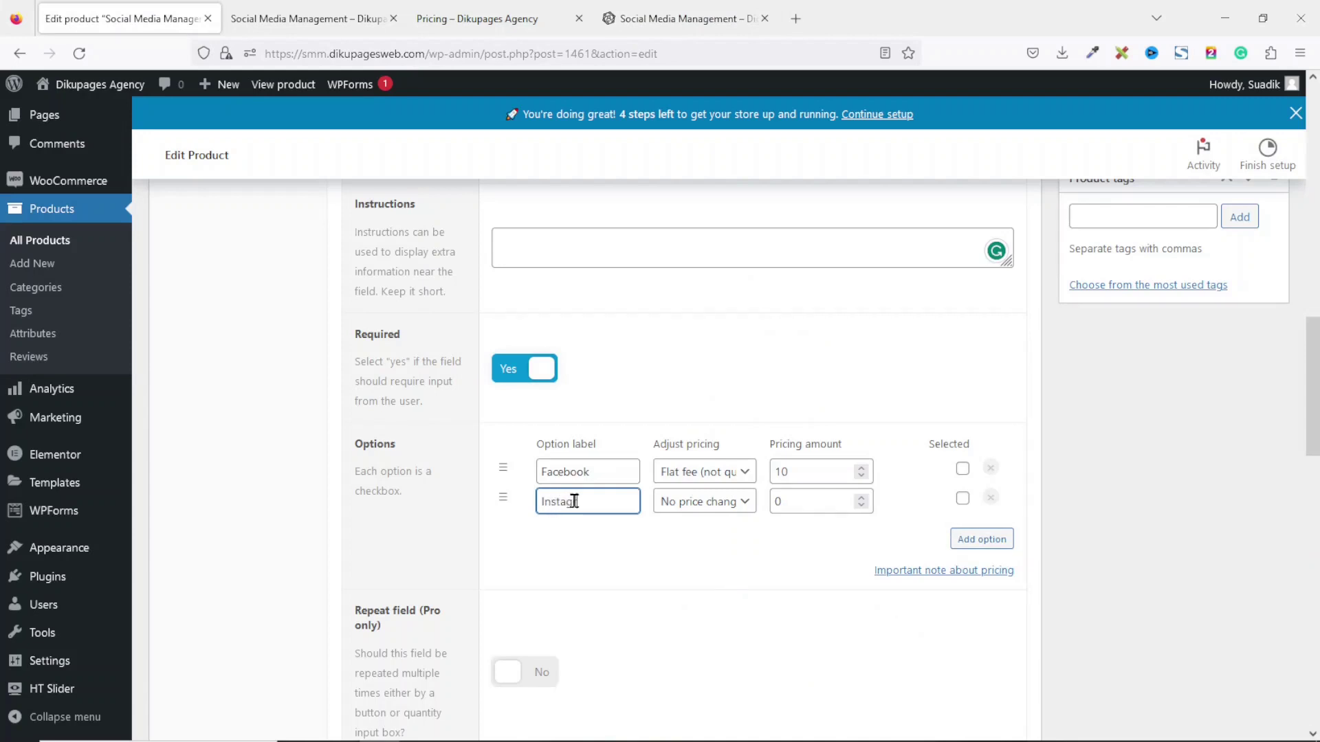
{"action": "left_click", "coordinate": [694, 503]}
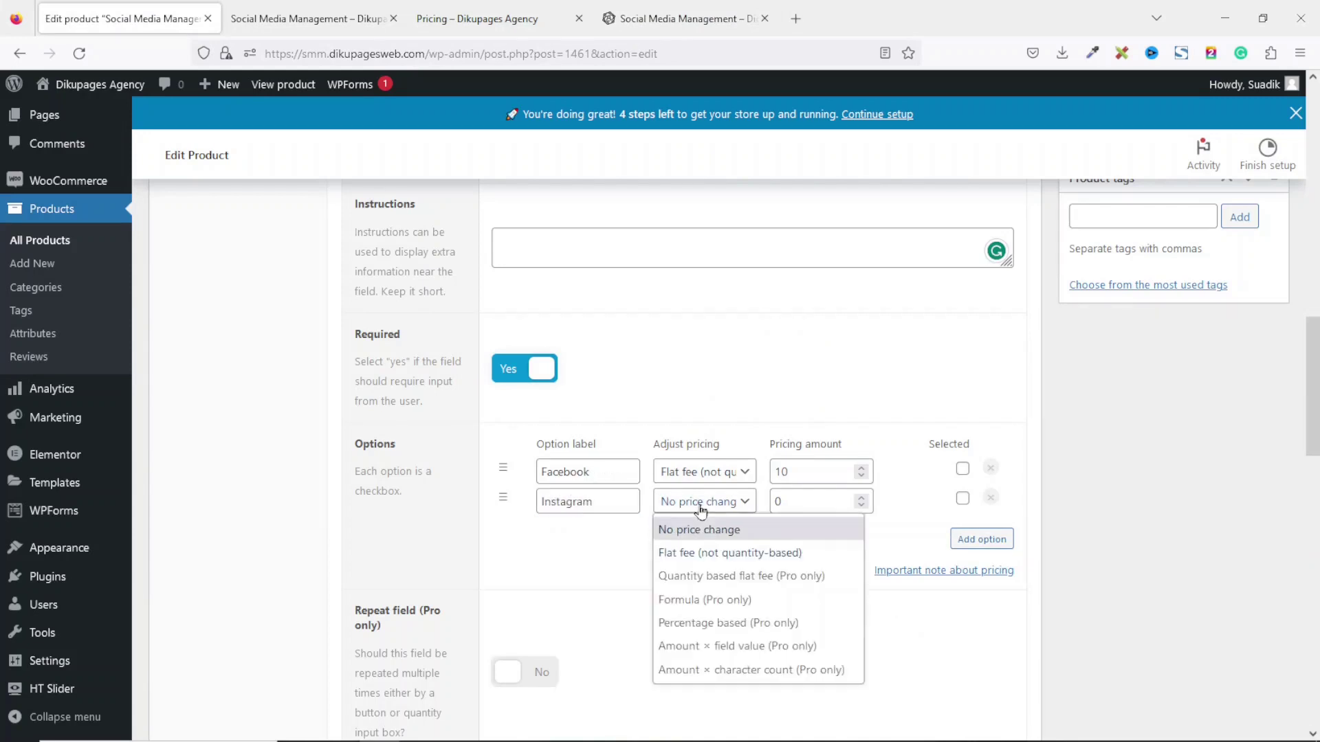
{"action": "left_click", "coordinate": [710, 554]}
{"action": "left_click_drag", "start_coordinate": [798, 502], "coordinate": [762, 496]}
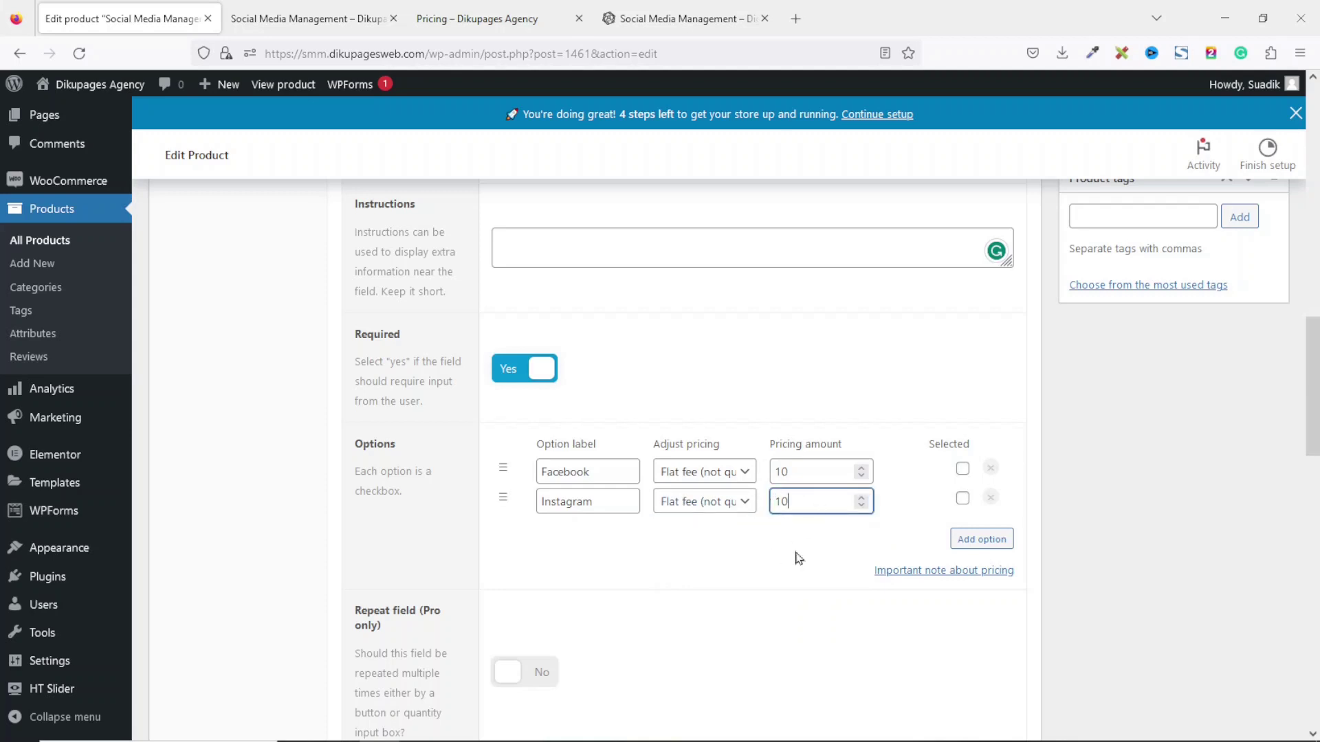
- Add a Pinterest option to the Select Platforms field with a flat fee of 10
{"action": "left_click", "coordinate": [977, 540]}
{"action": "left_click", "coordinate": [578, 528]}
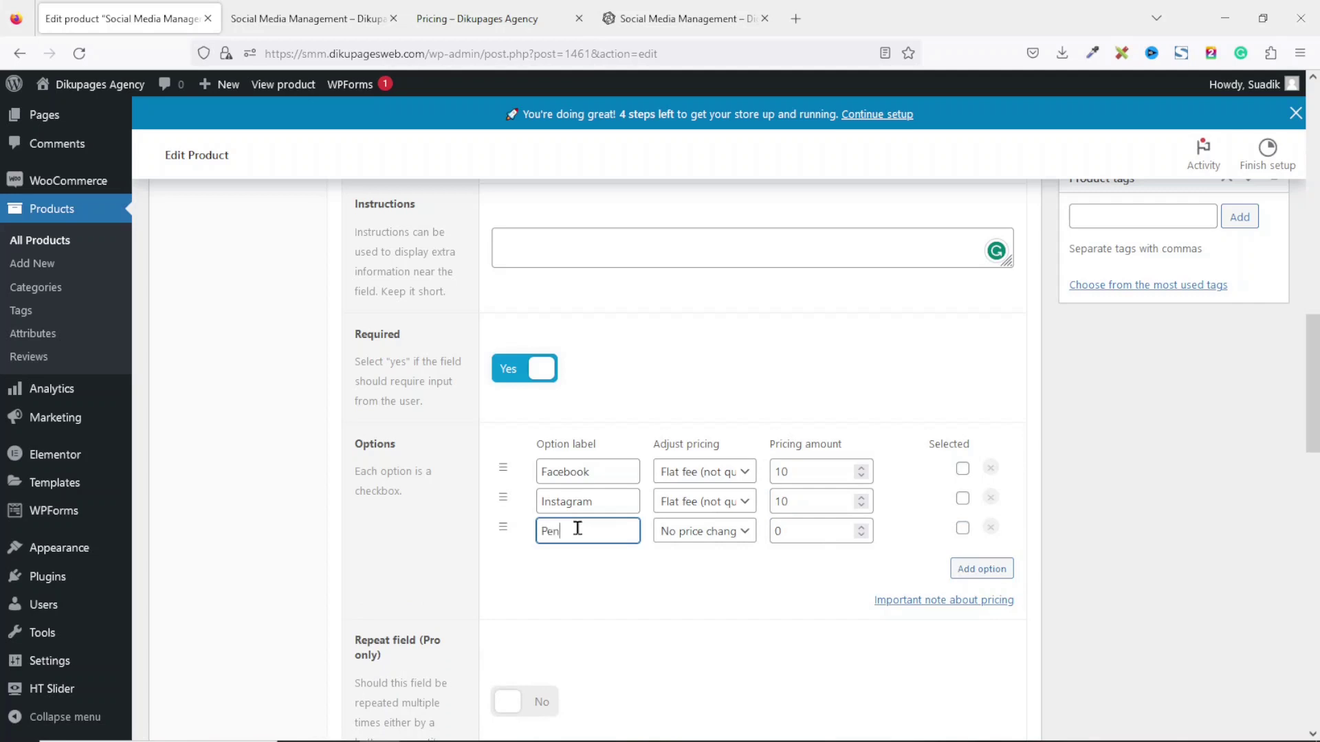
{"action": "type", "text": "Pinterest"}
{"action": "left_click", "coordinate": [702, 531]}
{"action": "left_click", "coordinate": [706, 593]}
{"action": "double_click", "coordinate": [809, 530]}
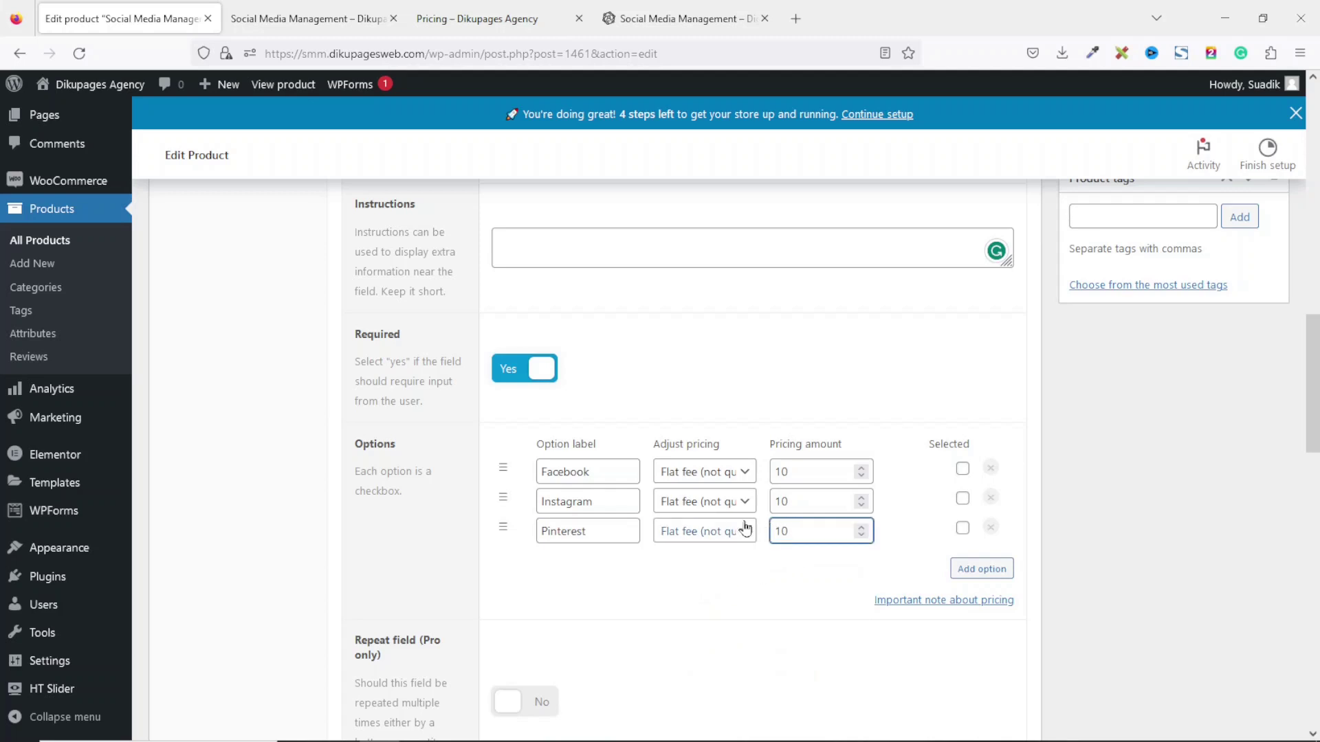
{"action": "type", "text": "10"}
- Add a LinkedIn option to the Select Platforms field with a flat fee of 10
{"action": "left_click", "coordinate": [980, 571]}
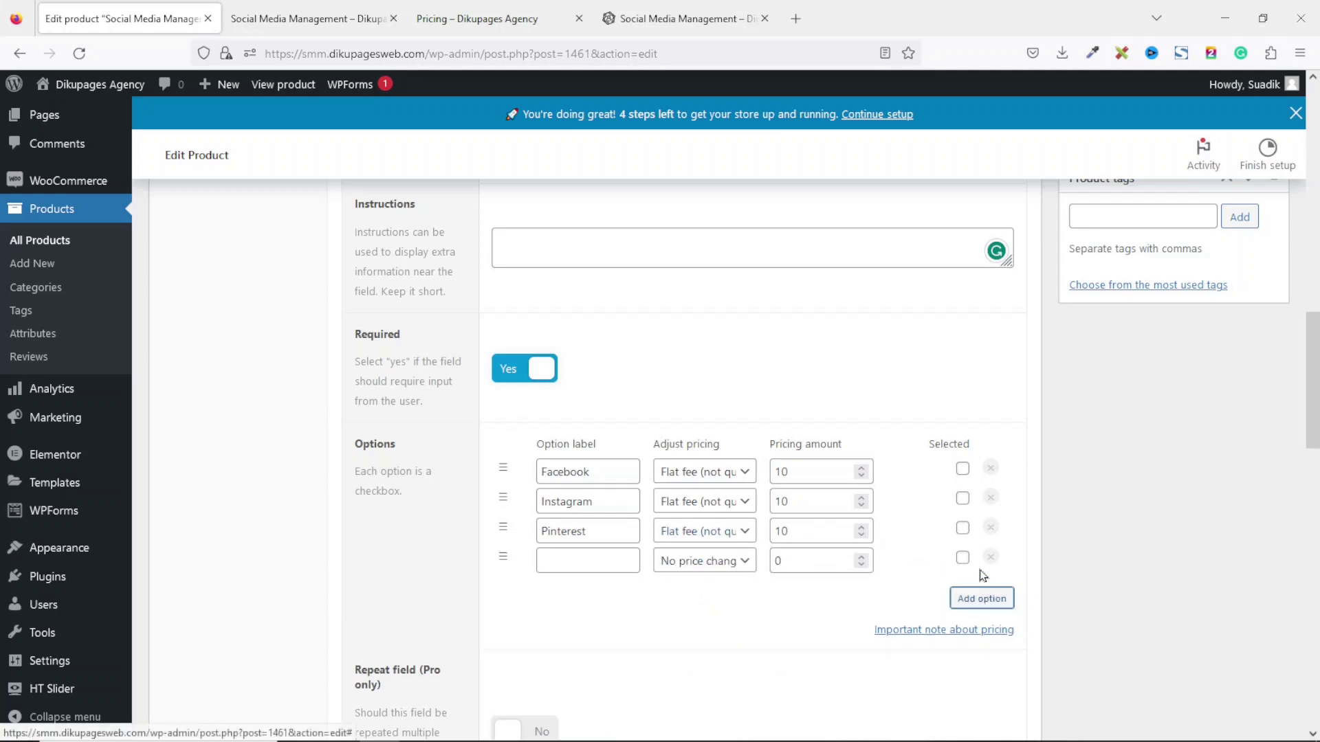
{"action": "left_click", "coordinate": [591, 562]}
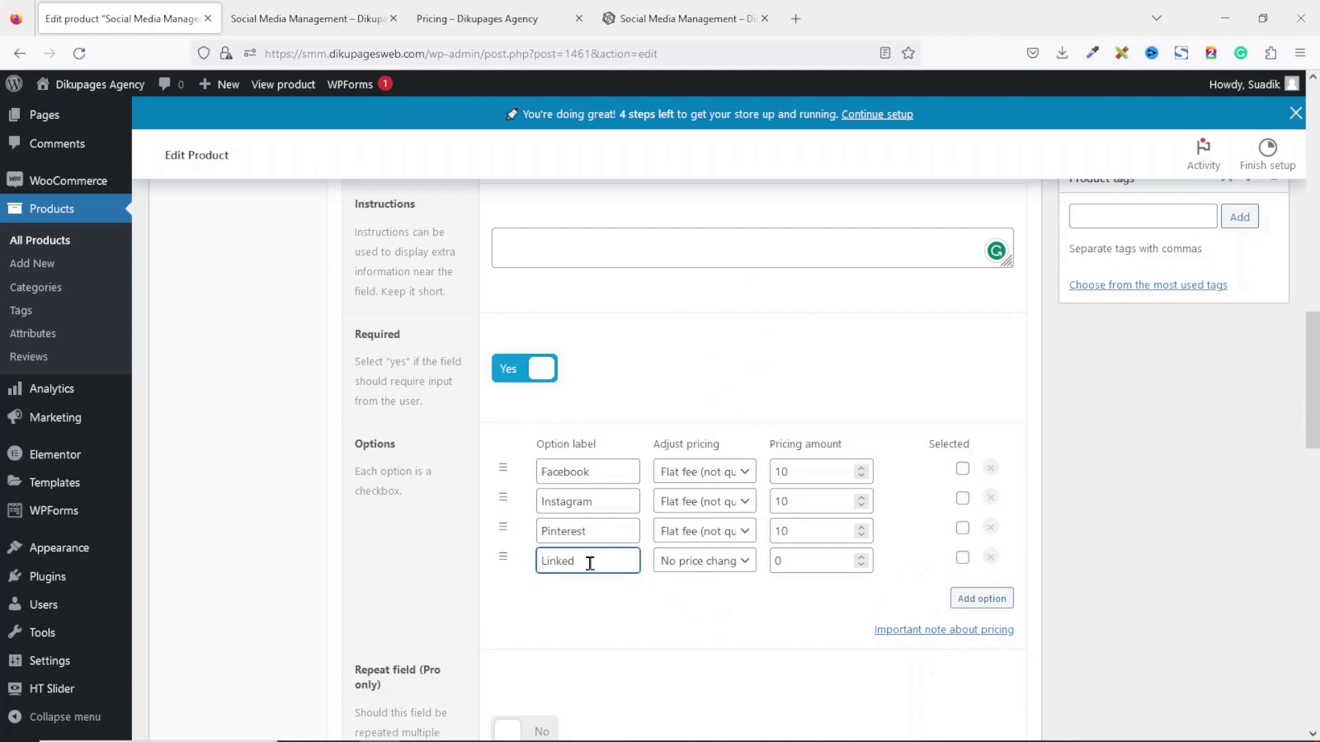
{"action": "left_click", "coordinate": [708, 565]}
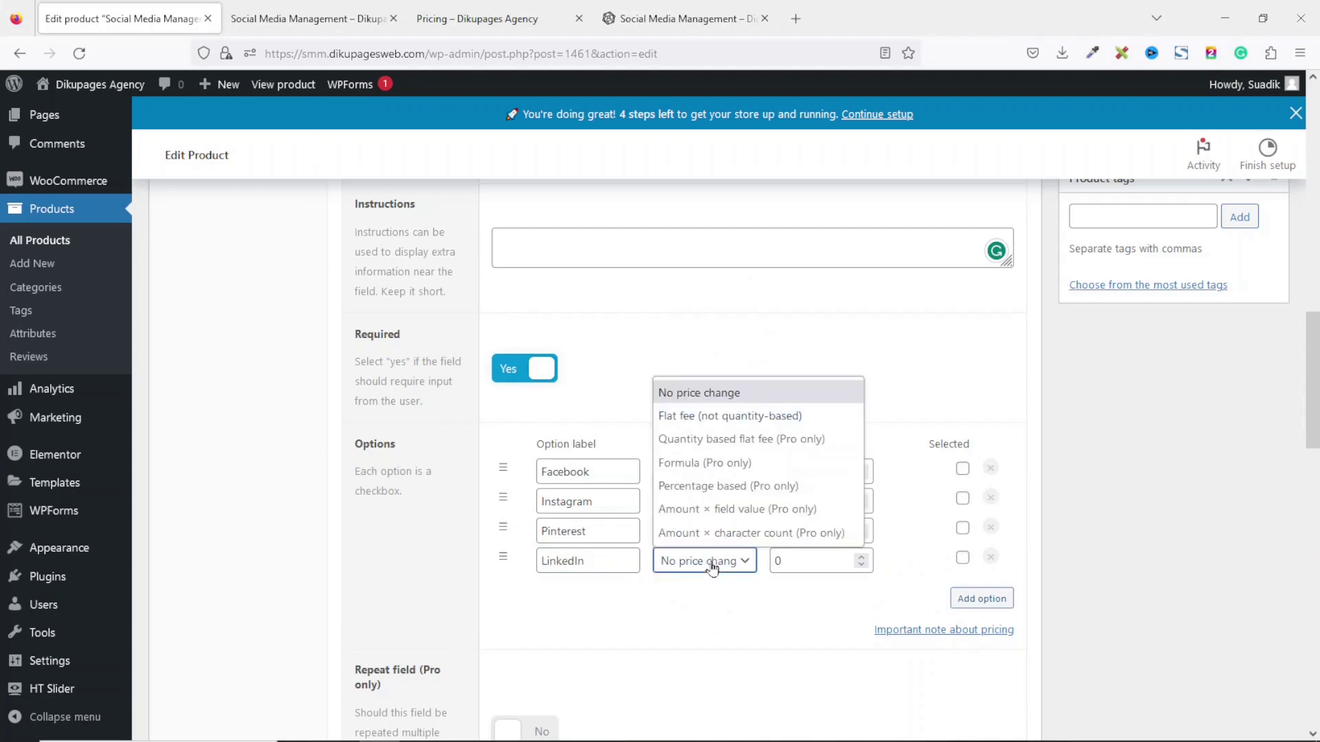
{"action": "left_click", "coordinate": [714, 416]}
{"action": "double_click", "coordinate": [805, 563]}
{"action": "type", "text": "10"}
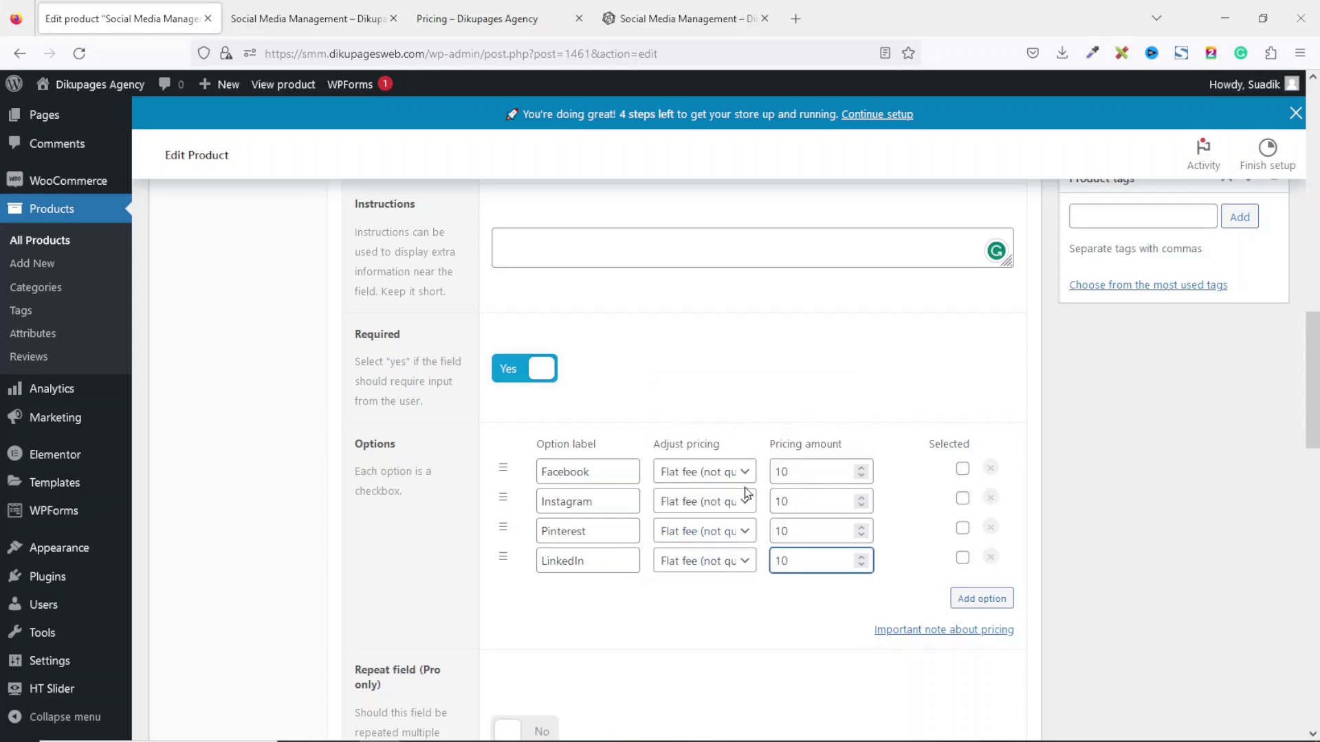
- Add a Twitter option to the Select Platforms field with a flat fee of 10
{"action": "left_click", "coordinate": [972, 598]}
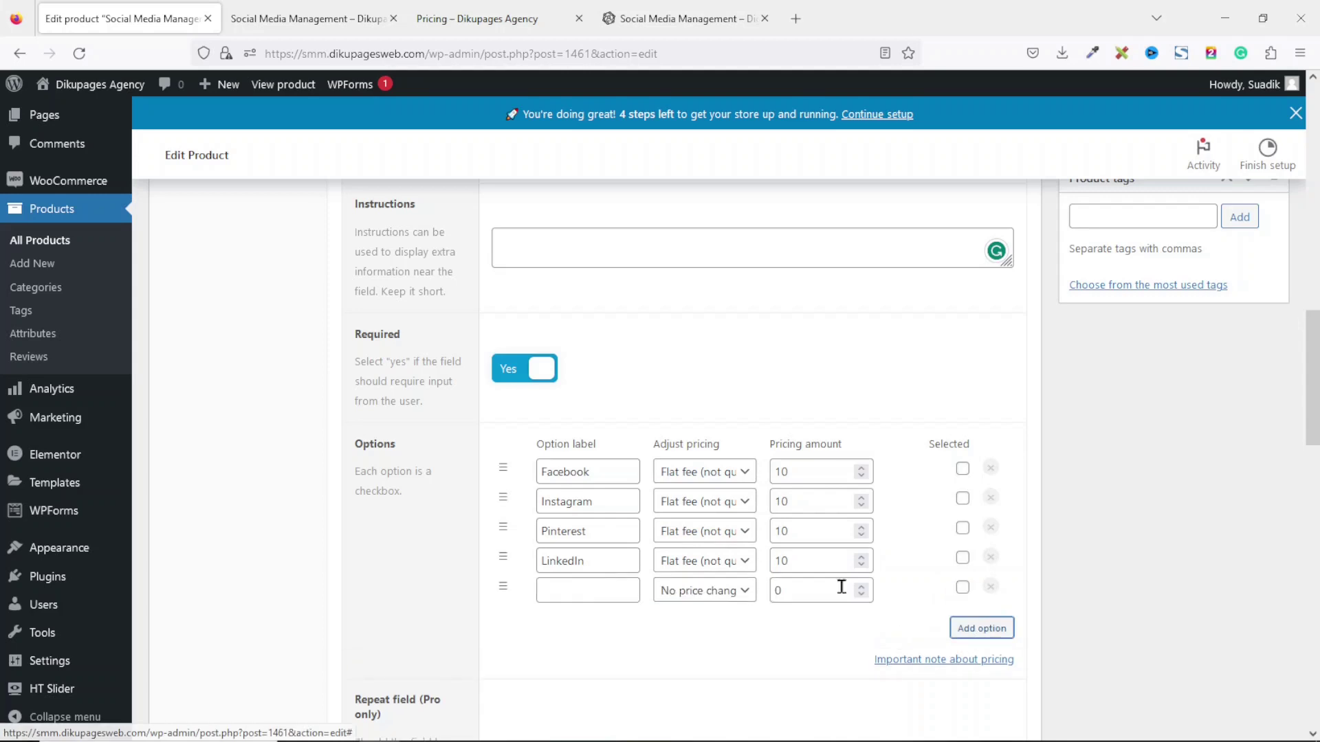
{"action": "left_click", "coordinate": [580, 593]}
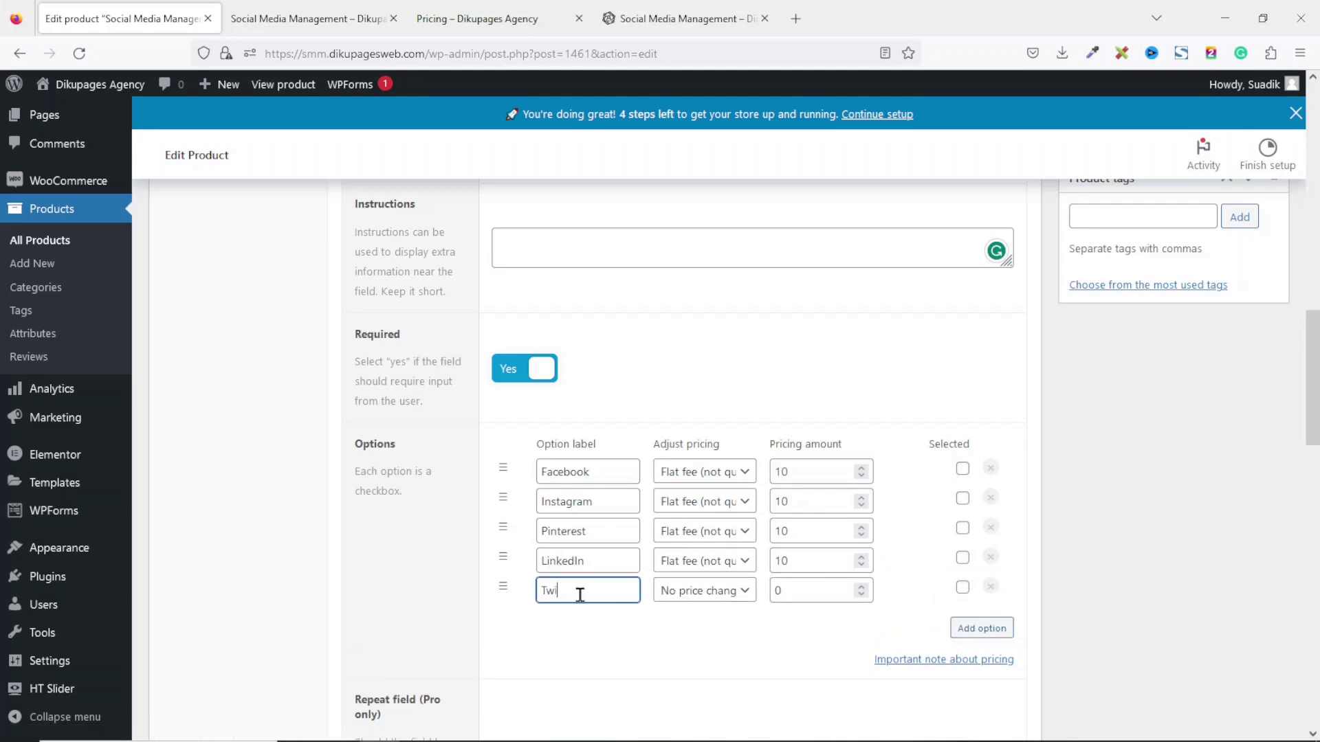
{"action": "left_click", "coordinate": [682, 591]}
{"action": "left_click", "coordinate": [708, 445]}
{"action": "left_click_drag", "start_coordinate": [801, 589], "coordinate": [771, 603]}
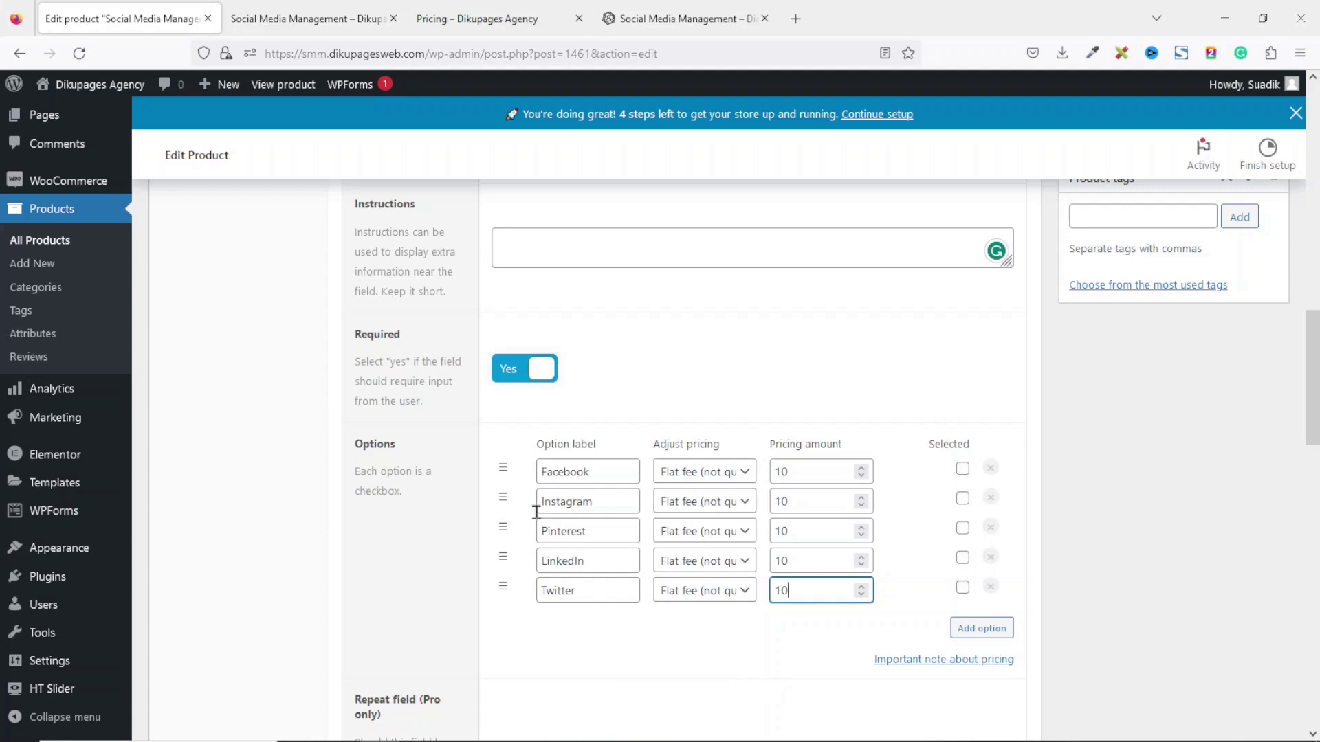
- Check the default platform on the freshly reloaded reference product page and make Facebook preselected in the Select Platforms field
{"action": "left_click", "coordinate": [646, 26]}
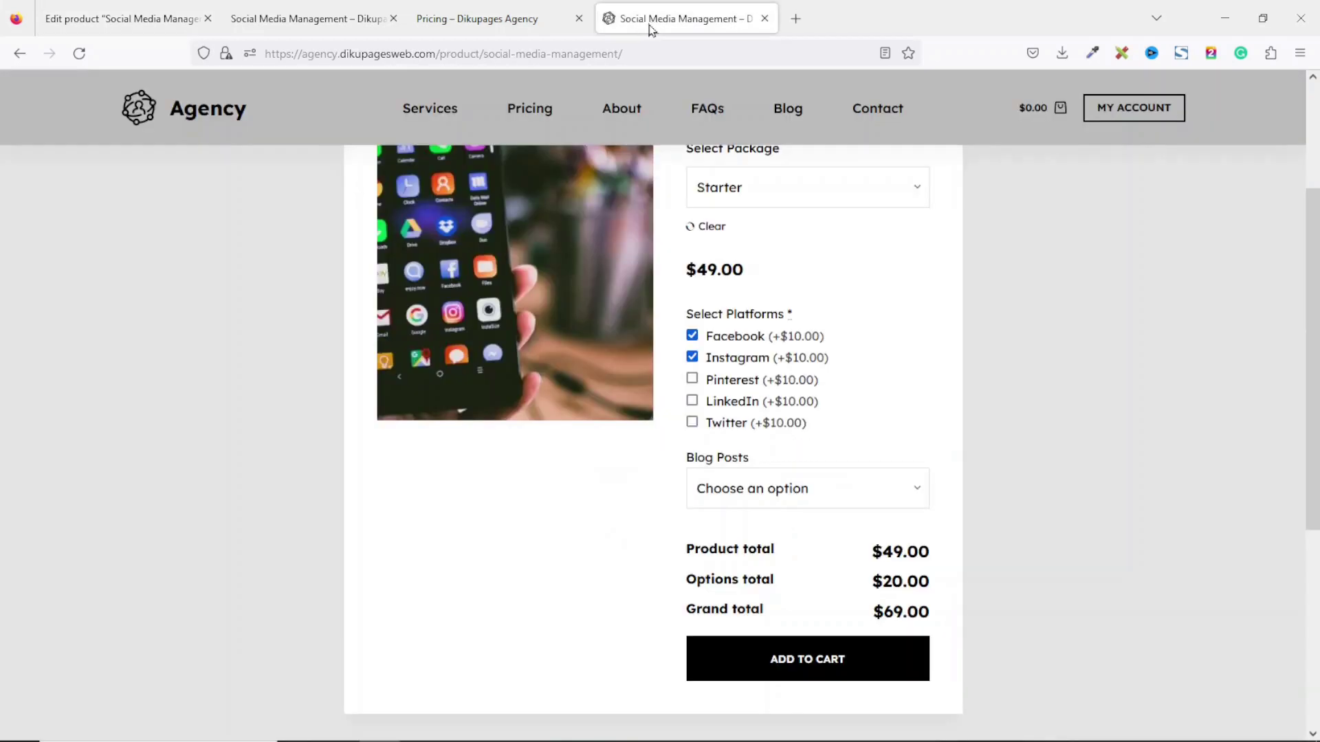
{"action": "left_click", "coordinate": [84, 60]}
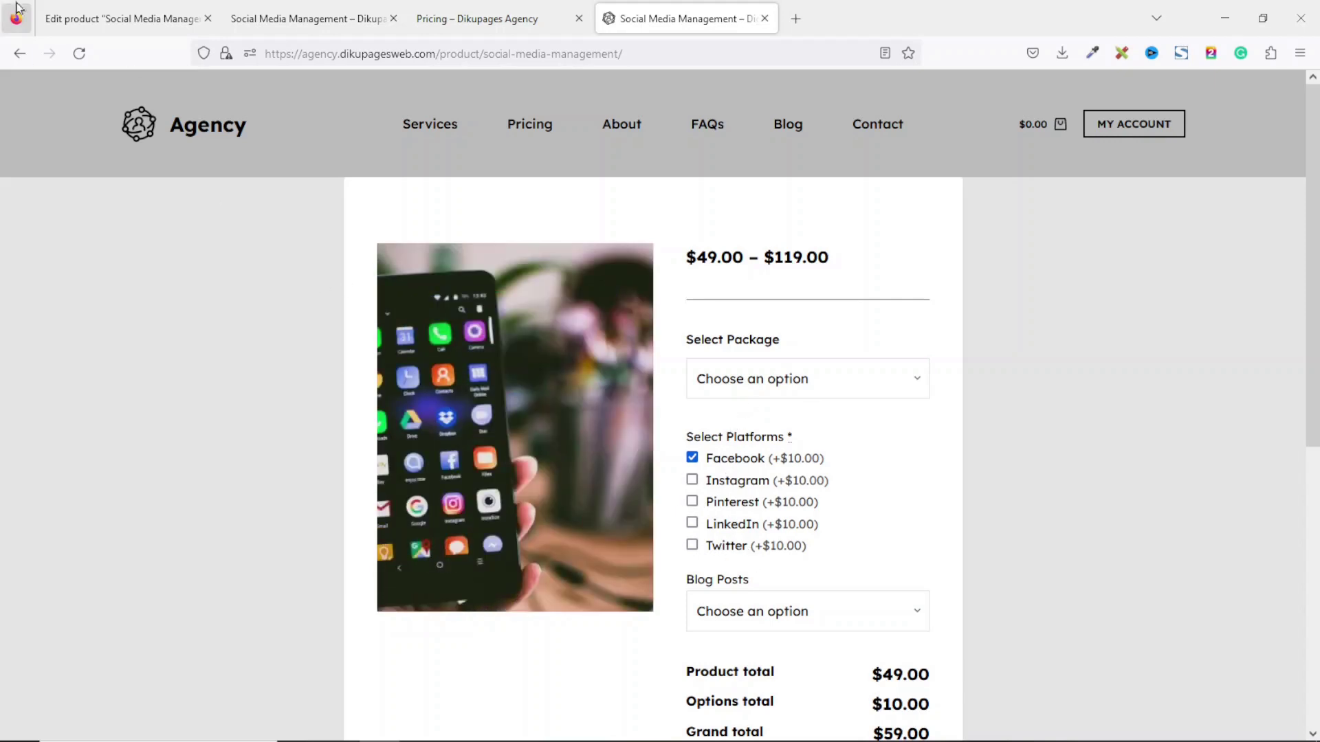
{"action": "left_click", "coordinate": [154, 27]}
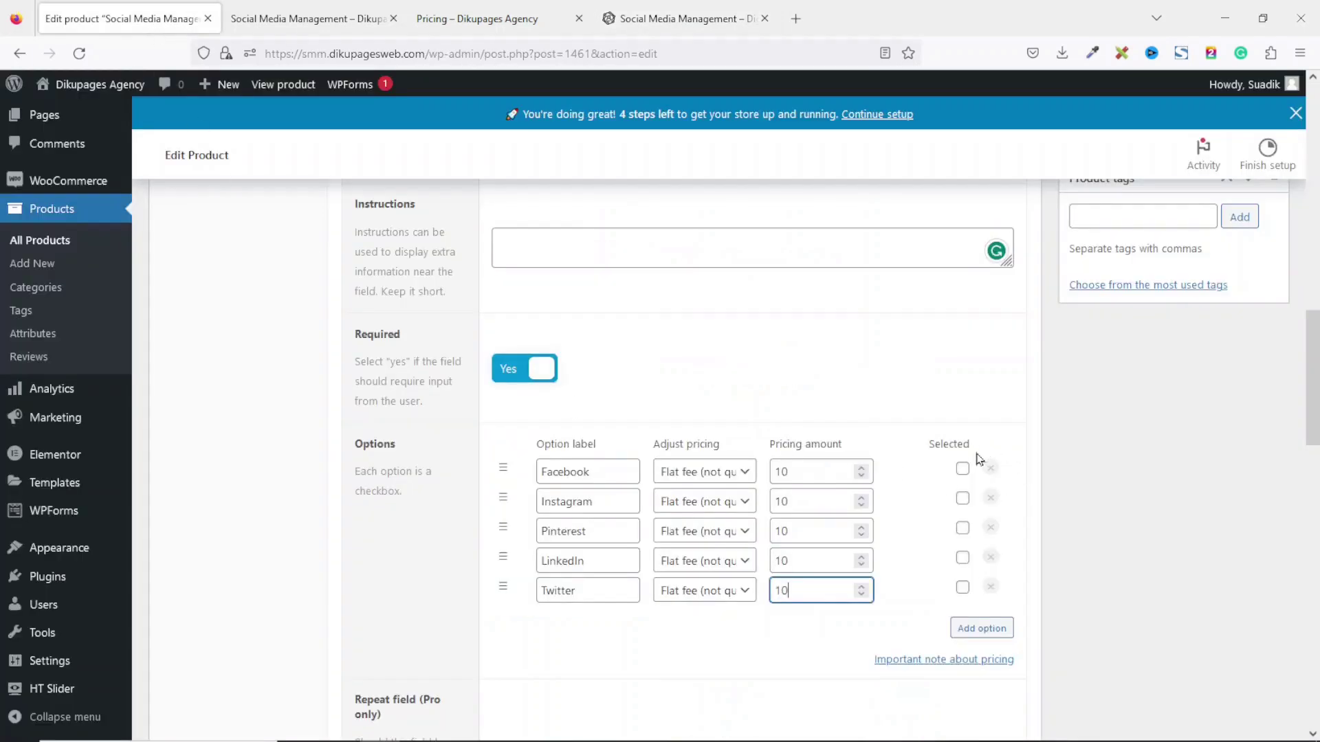
{"action": "left_click", "coordinate": [962, 470]}
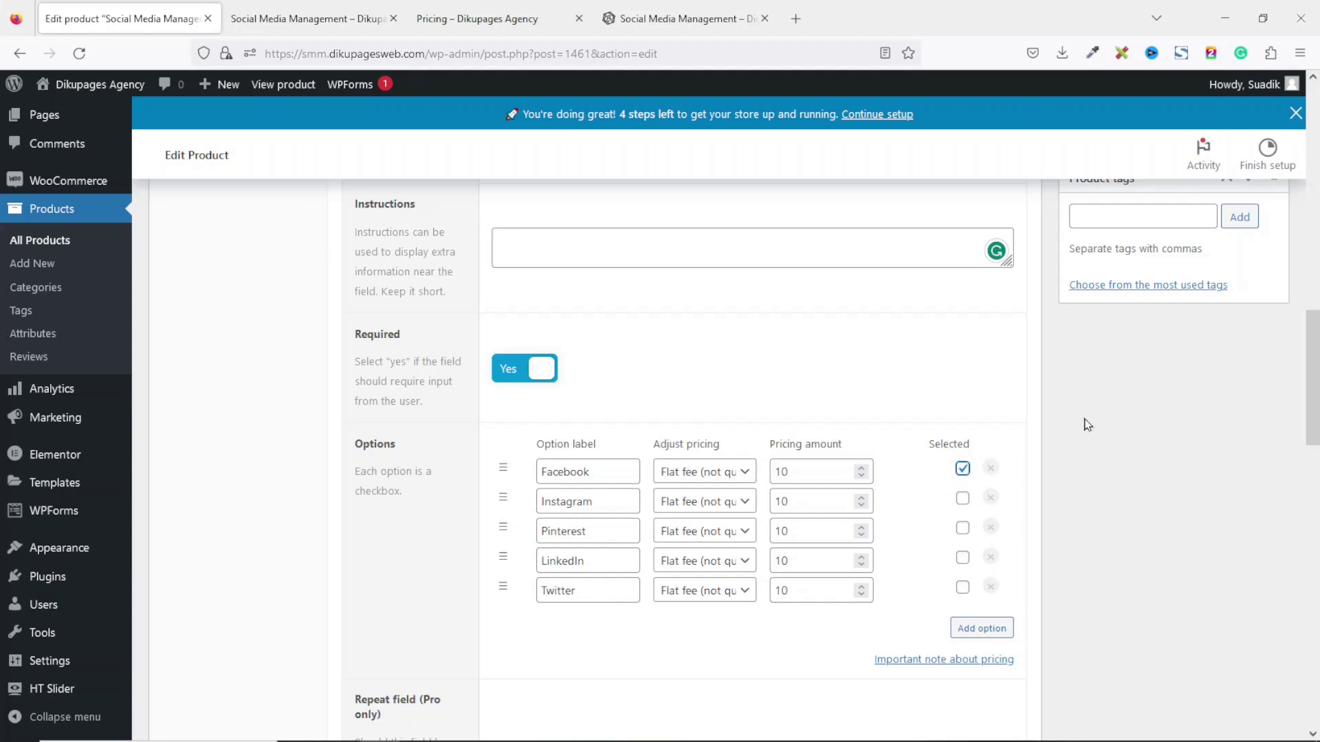
- Update the Social Media Management product to save the Select Platforms field
{"action": "scroll", "coordinate": [1310, 385], "scroll_direction": "down", "scroll_amount": 2}
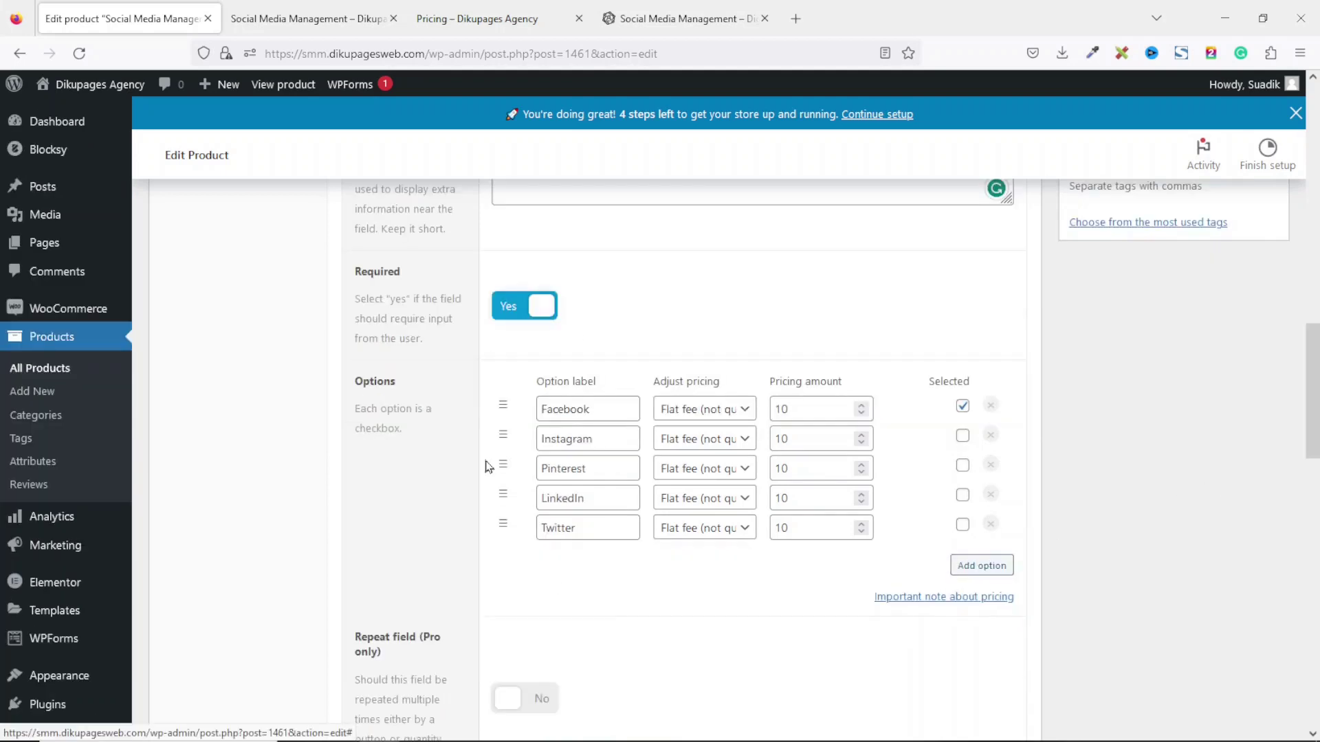
{"action": "scroll", "coordinate": [1308, 436], "scroll_direction": "up", "scroll_amount": 15}
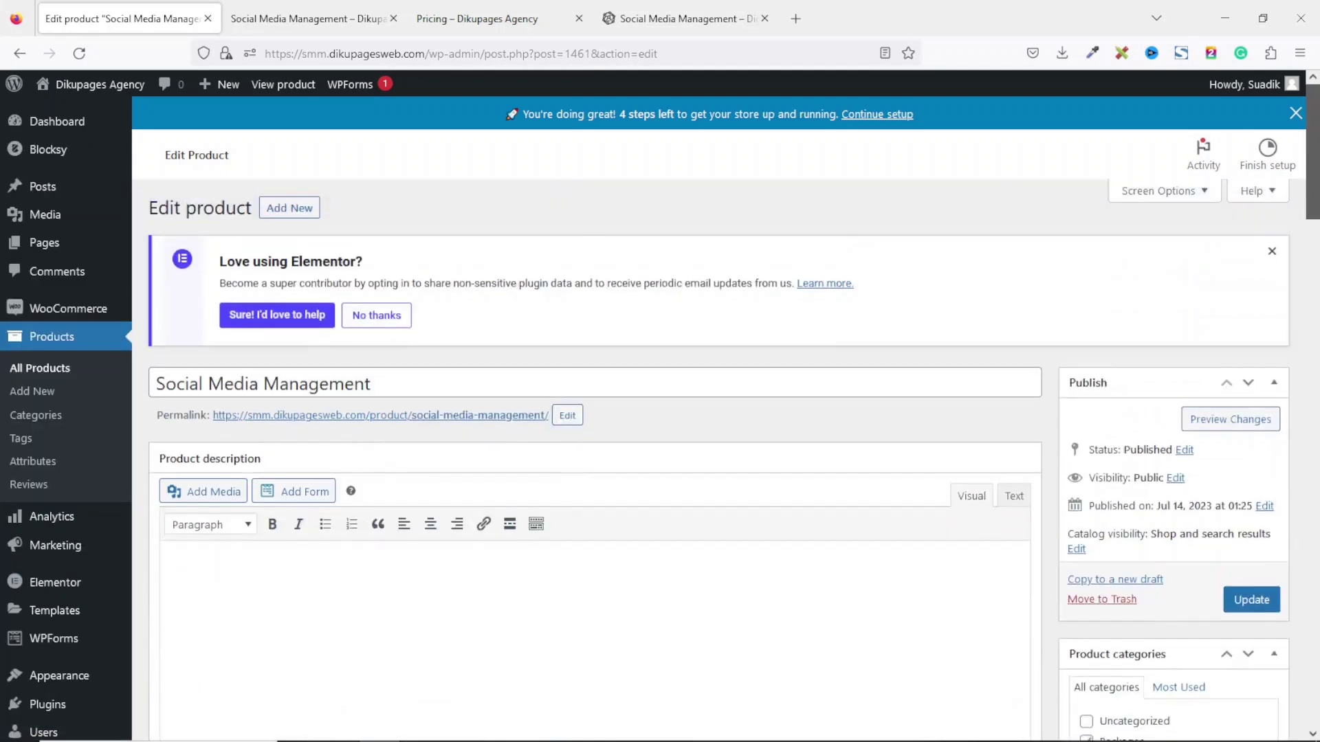
{"action": "scroll", "coordinate": [1308, 451], "scroll_direction": "down", "scroll_amount": 2}
{"action": "left_click", "coordinate": [1251, 512]}
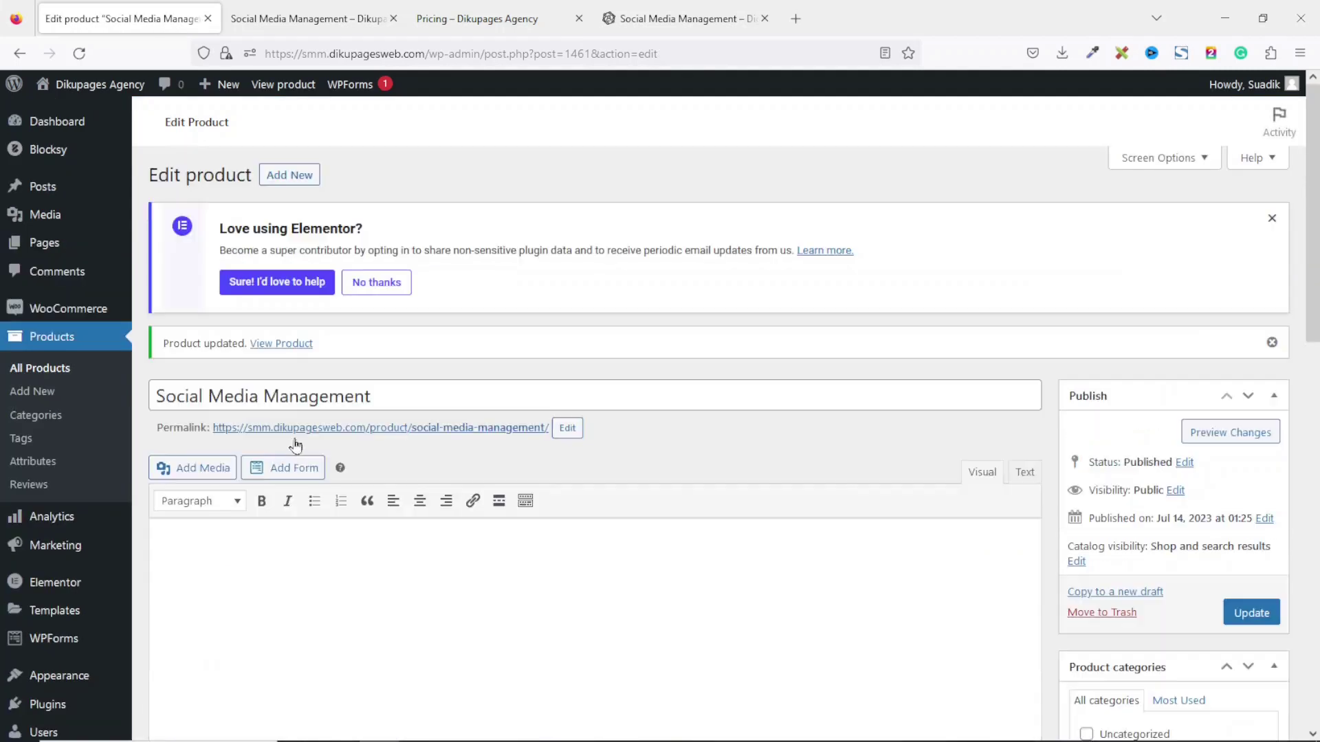
- Reload the product's live page and deselect Facebook to check how the options total reacts
{"action": "left_click", "coordinate": [310, 19]}
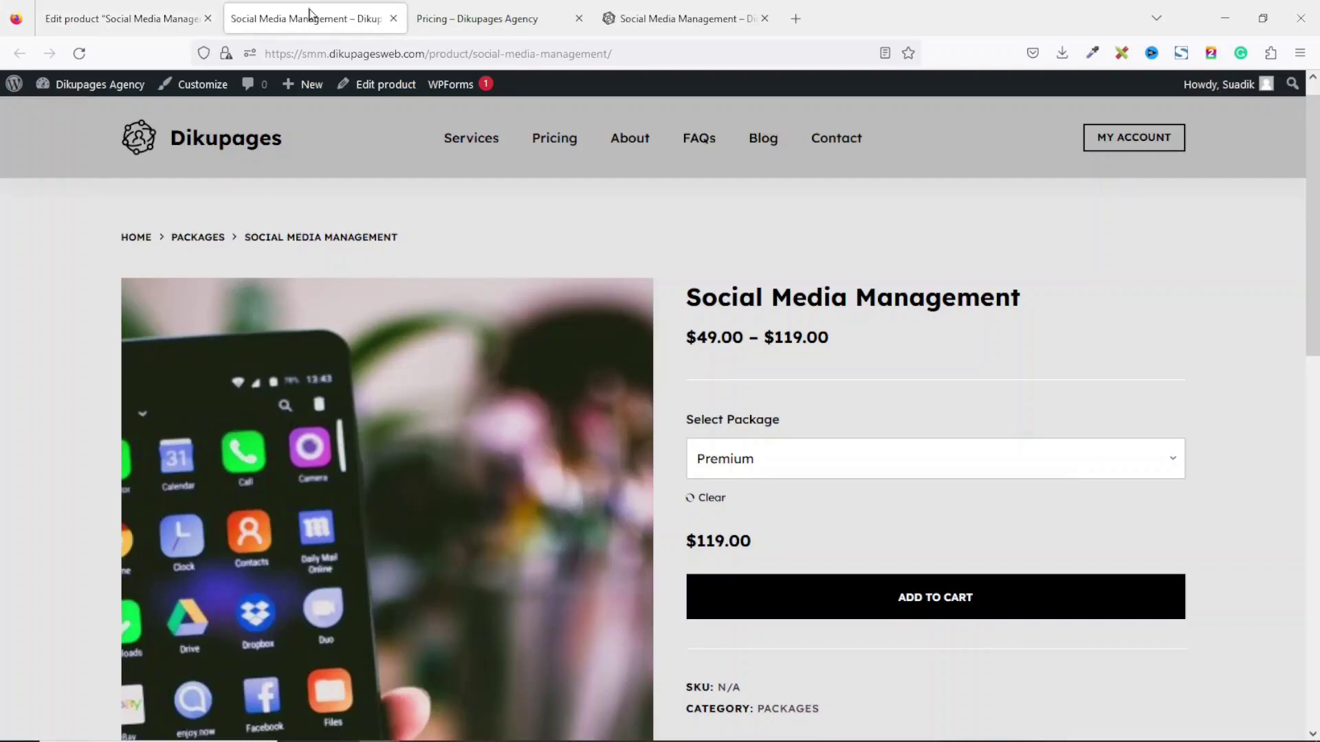
{"action": "left_click", "coordinate": [80, 53]}
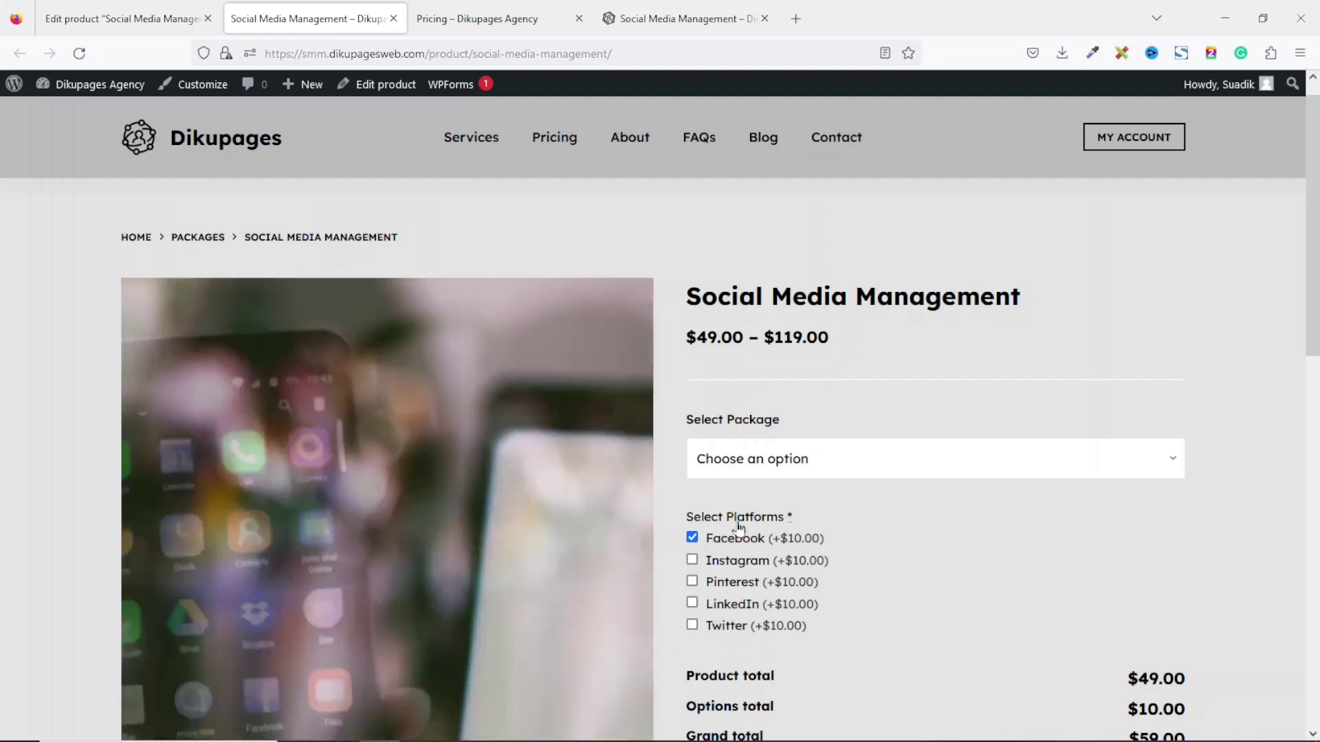
{"action": "scroll", "coordinate": [722, 558], "scroll_direction": "down", "scroll_amount": 2}
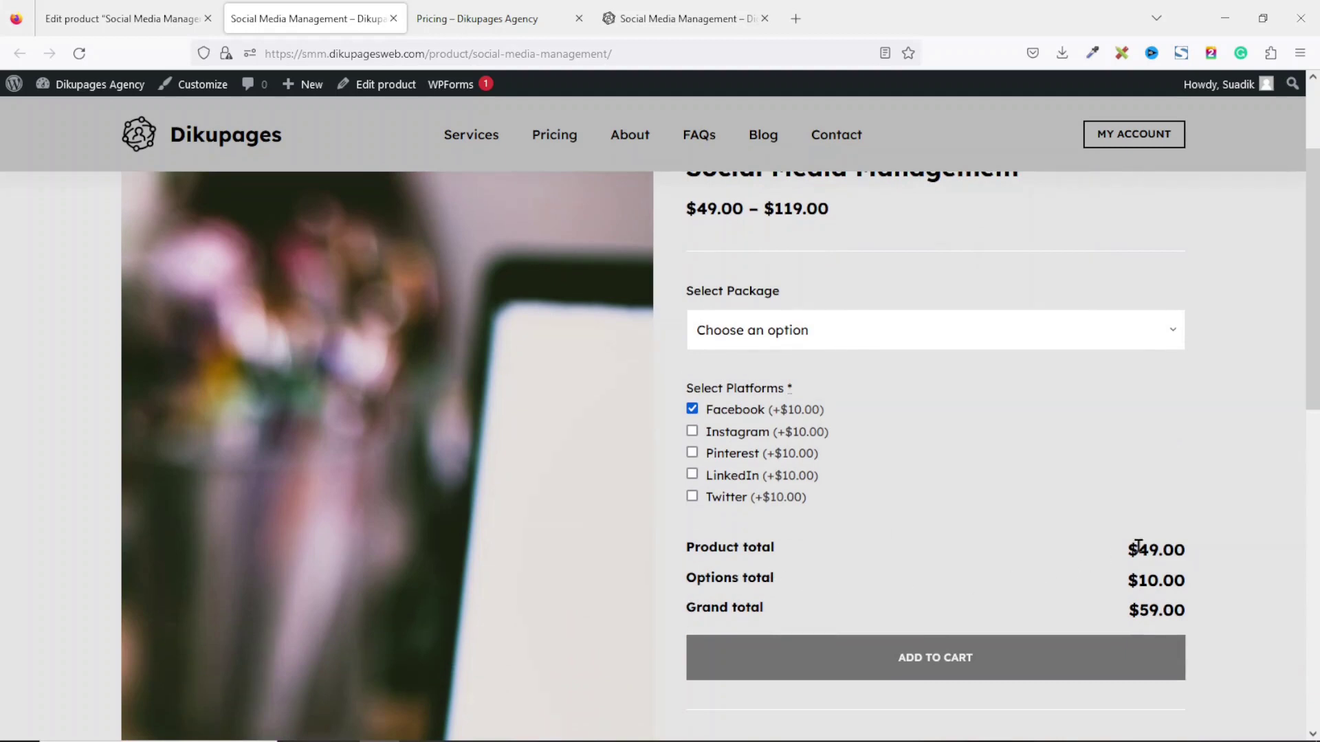
{"action": "left_click", "coordinate": [692, 409]}
{"action": "left_click_drag", "start_coordinate": [1133, 585], "coordinate": [1162, 582]}
{"action": "left_click", "coordinate": [1223, 589]}
{"action": "left_click_drag", "start_coordinate": [1136, 579], "coordinate": [1171, 574]}
{"action": "left_click", "coordinate": [1234, 581]}
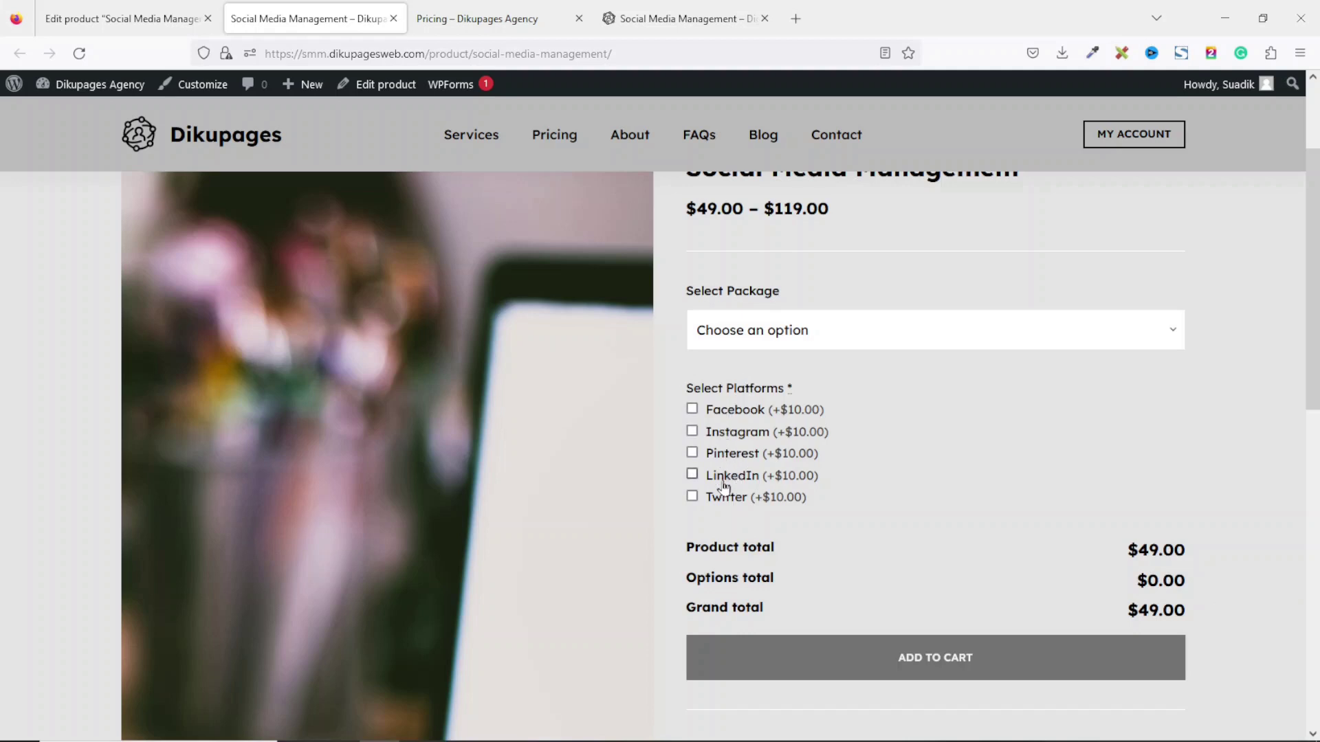
- Test the price totals on the live page with Facebook, Pinterest and LinkedIn selected and the Premium package chosen
{"action": "left_click", "coordinate": [734, 413]}
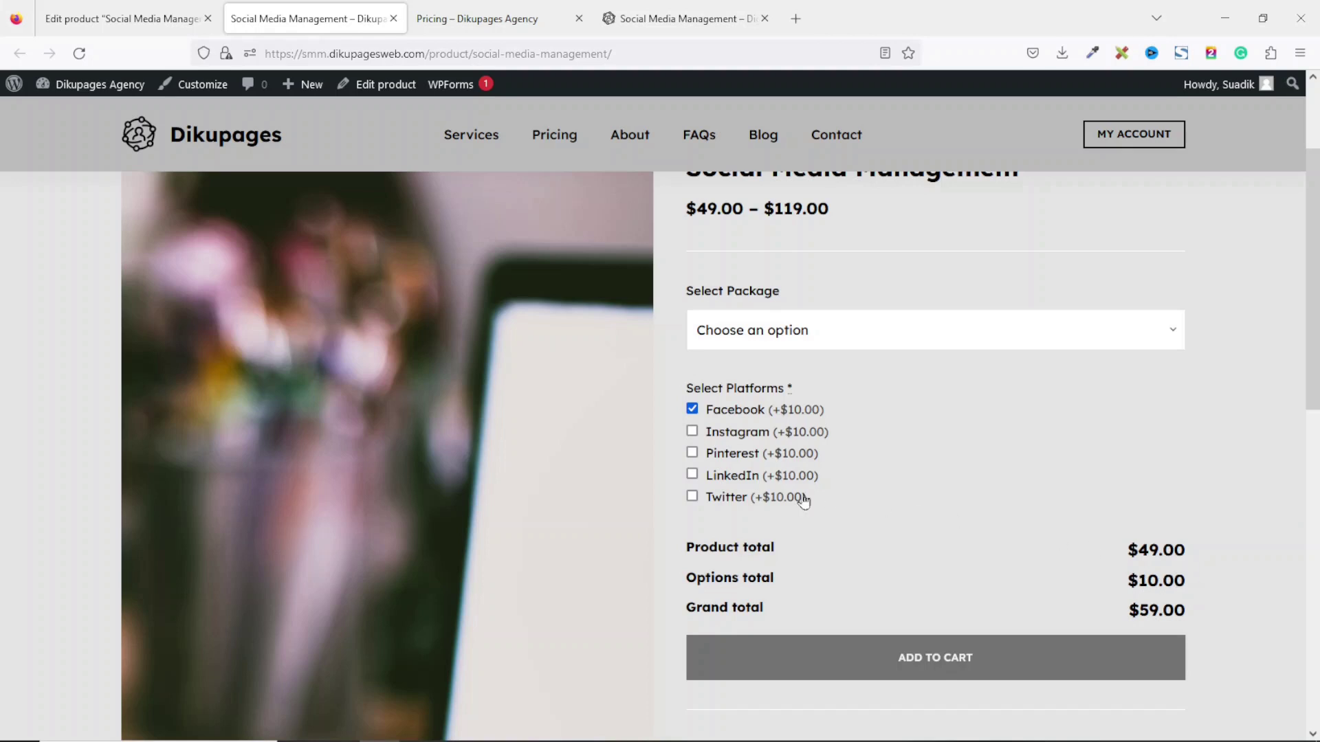
{"action": "left_click", "coordinate": [733, 450]}
{"action": "left_click", "coordinate": [718, 477]}
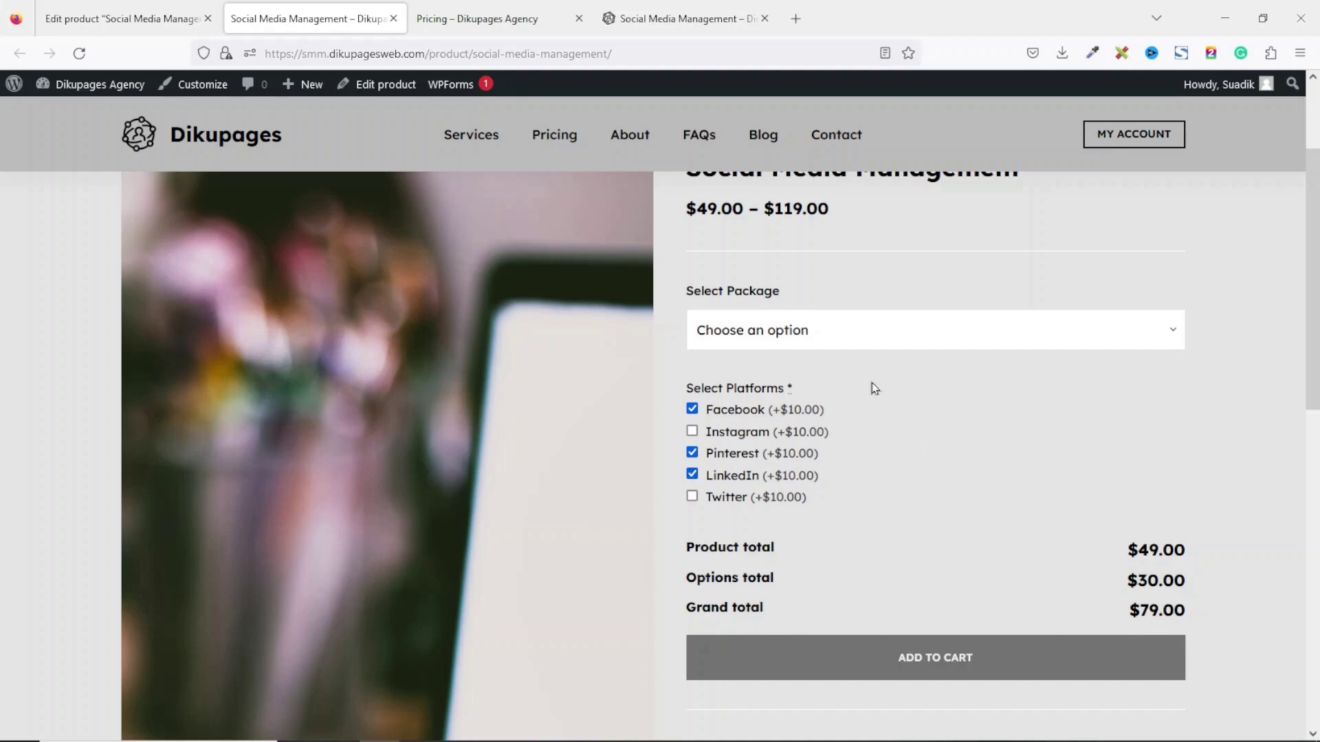
{"action": "left_click", "coordinate": [810, 335]}
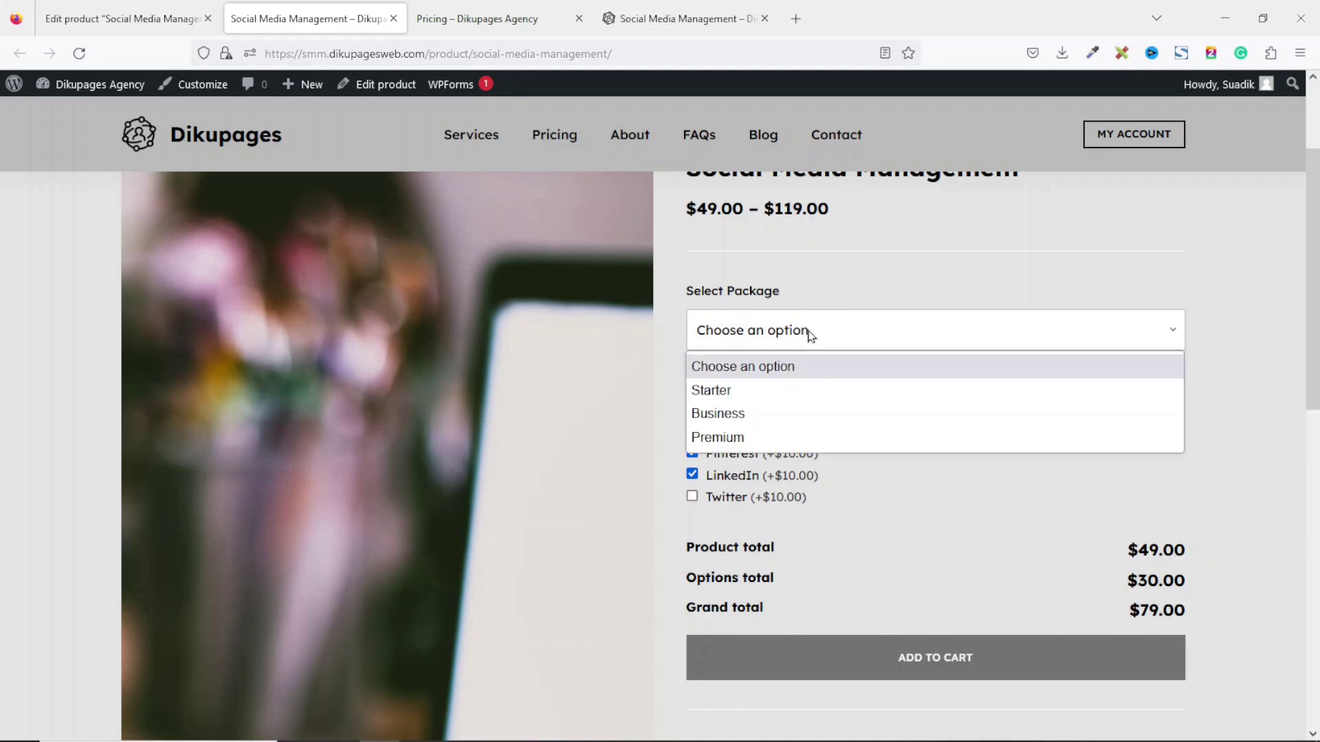
{"action": "left_click", "coordinate": [749, 444]}
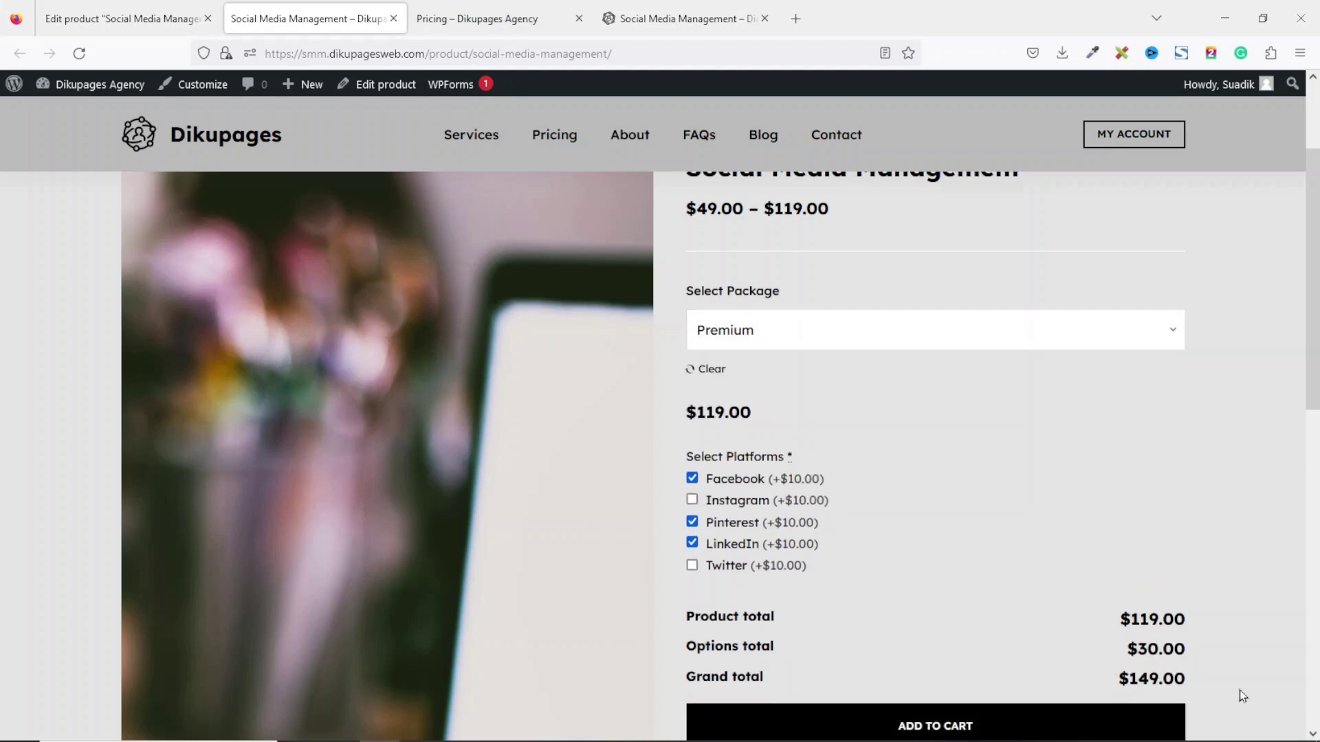
- Deselect LinkedIn, Pinterest and Facebook on the live page to check the totals without any platform
{"action": "left_click", "coordinate": [702, 546]}
{"action": "left_click", "coordinate": [712, 524]}
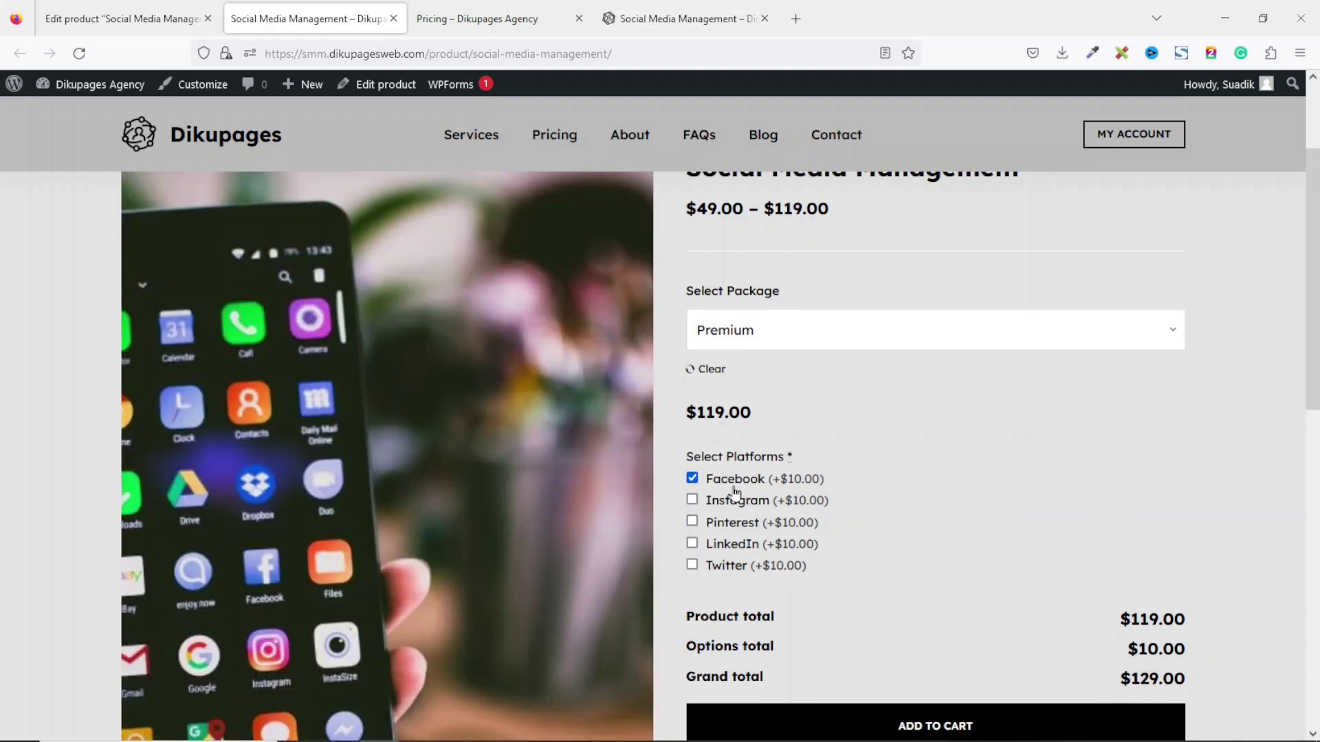
{"action": "left_click", "coordinate": [722, 480]}
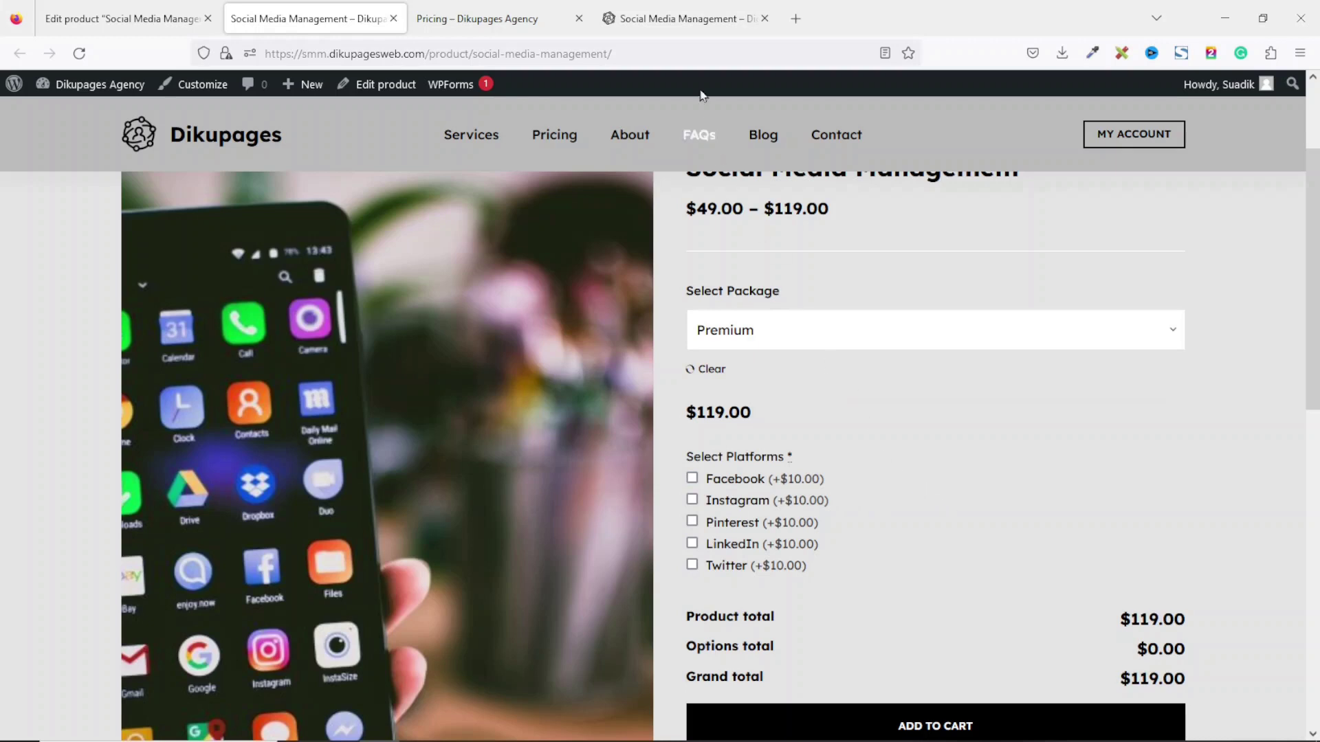
- Check the Blog Posts choices on the reference product page and add a second custom field of type Select to the product
{"action": "left_click", "coordinate": [695, 11]}
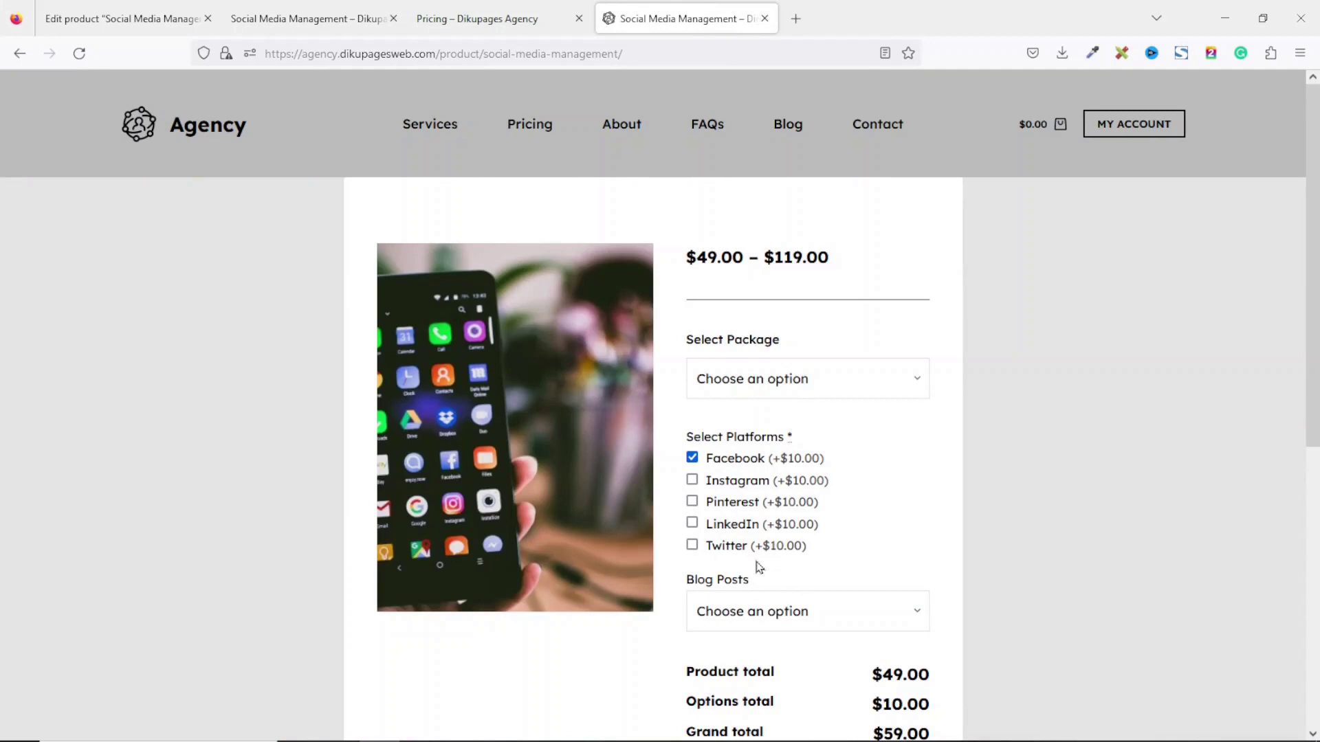
{"action": "left_click", "coordinate": [756, 613]}
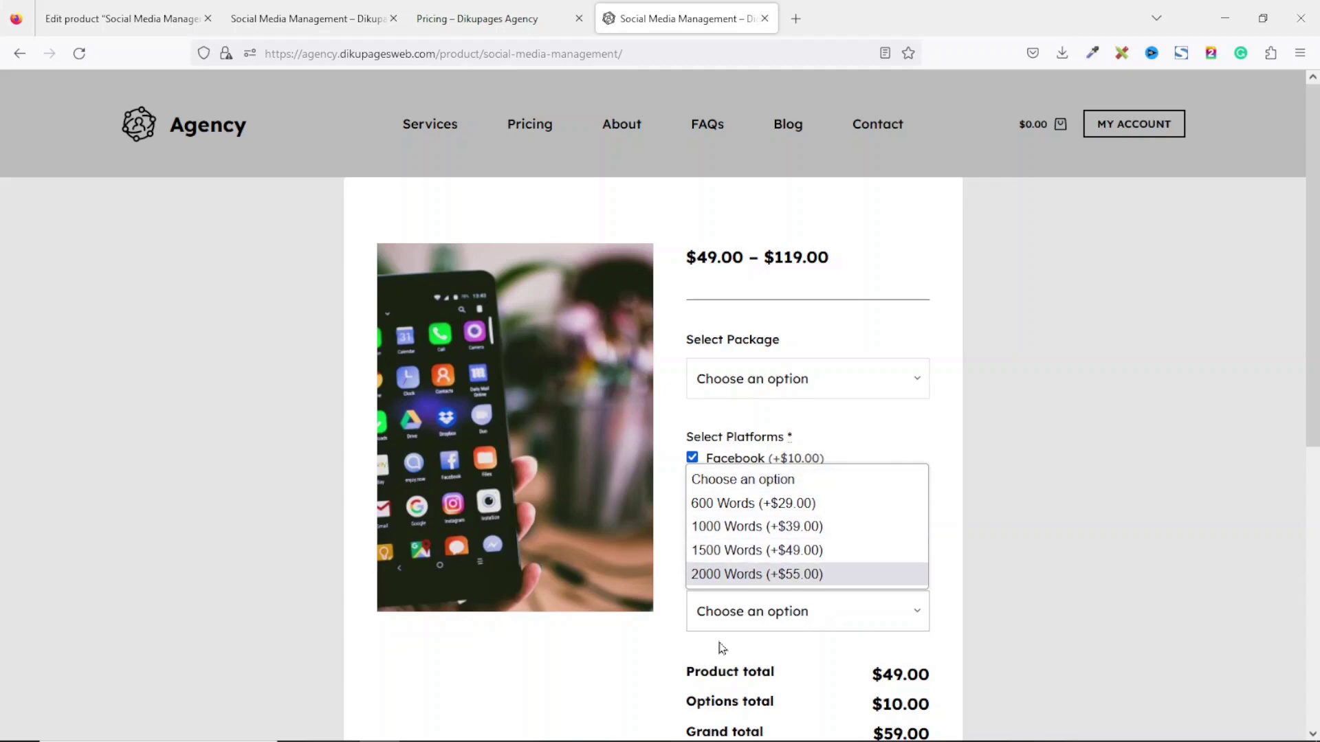
{"action": "left_click", "coordinate": [127, 25]}
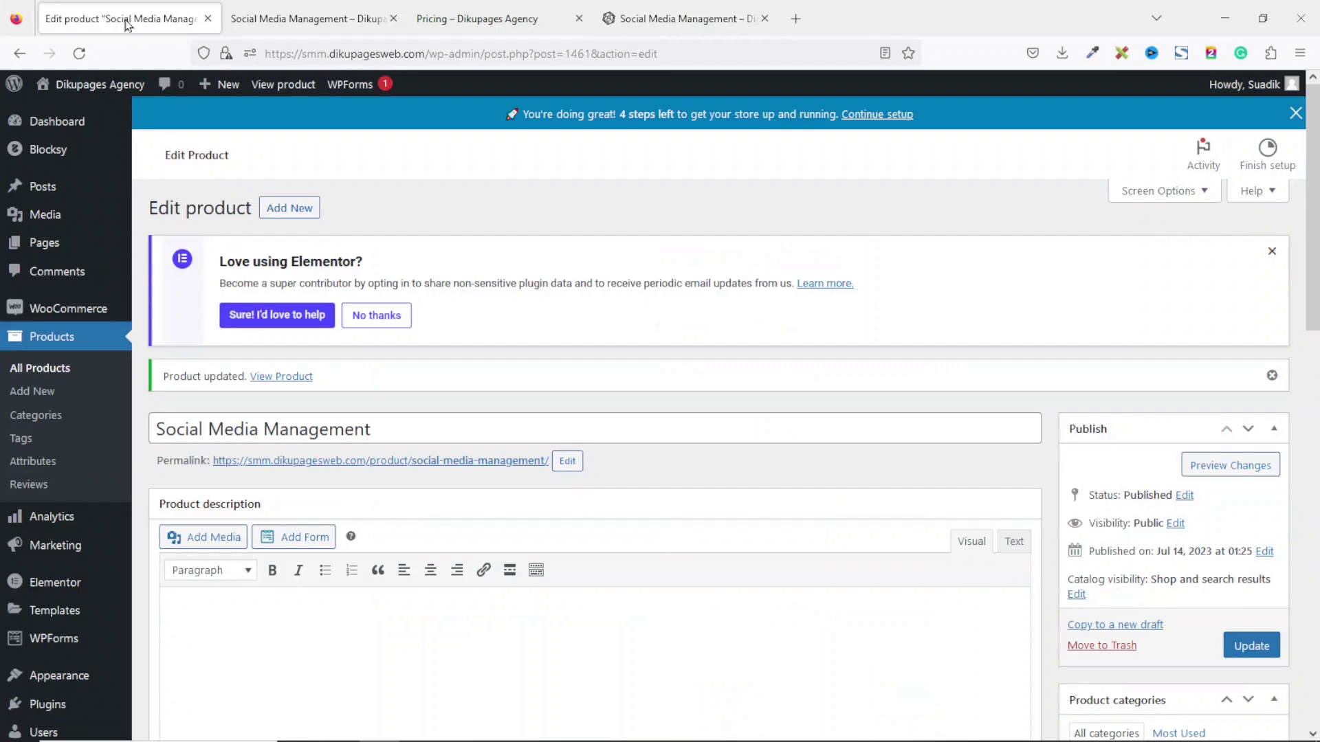
{"action": "left_click_drag", "start_coordinate": [1314, 252], "coordinate": [1284, 568]}
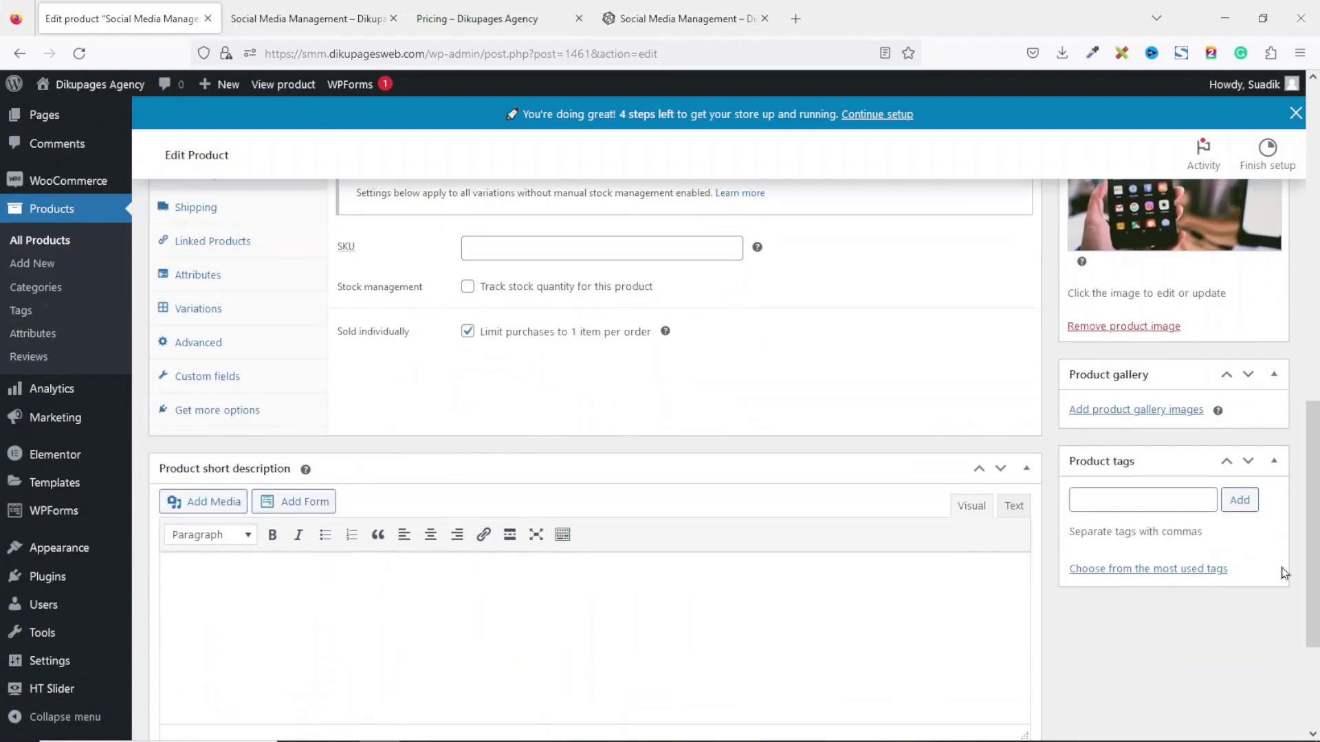
{"action": "left_click", "coordinate": [209, 377]}
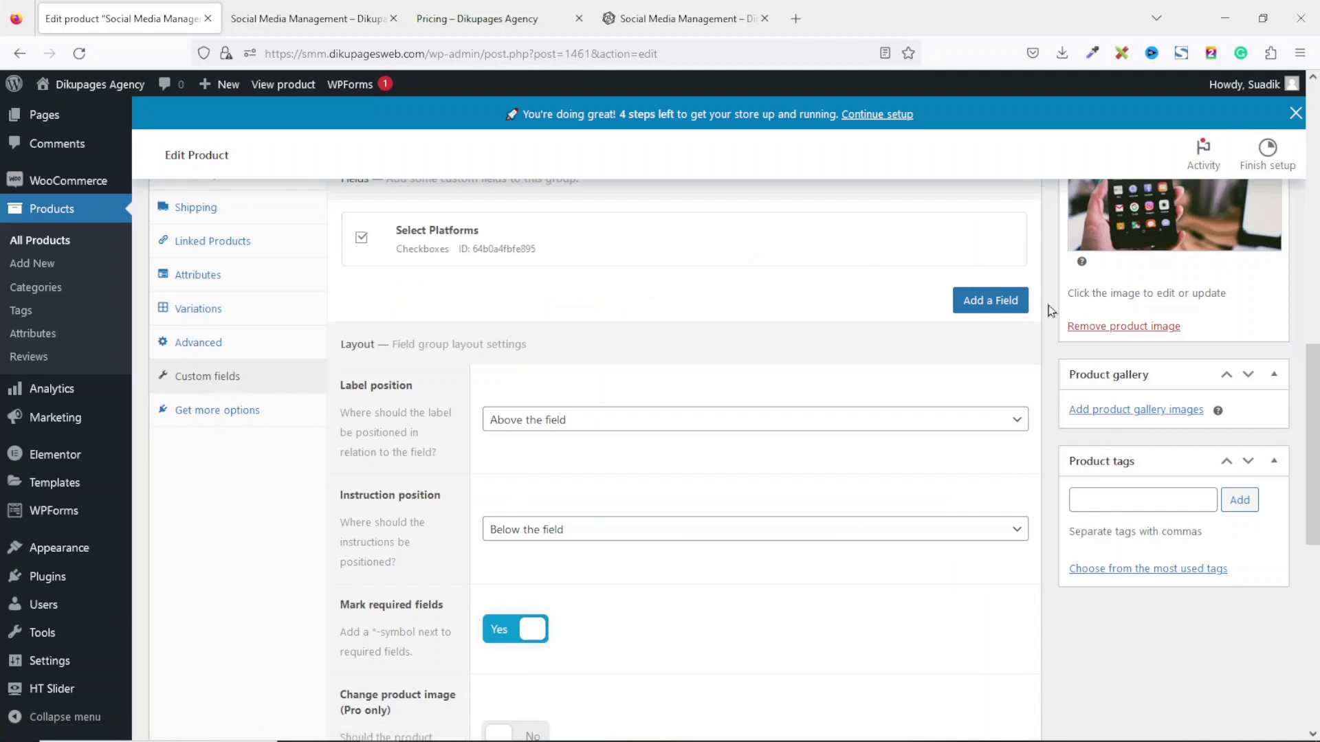
{"action": "mouse_move", "coordinate": [575, 224]}
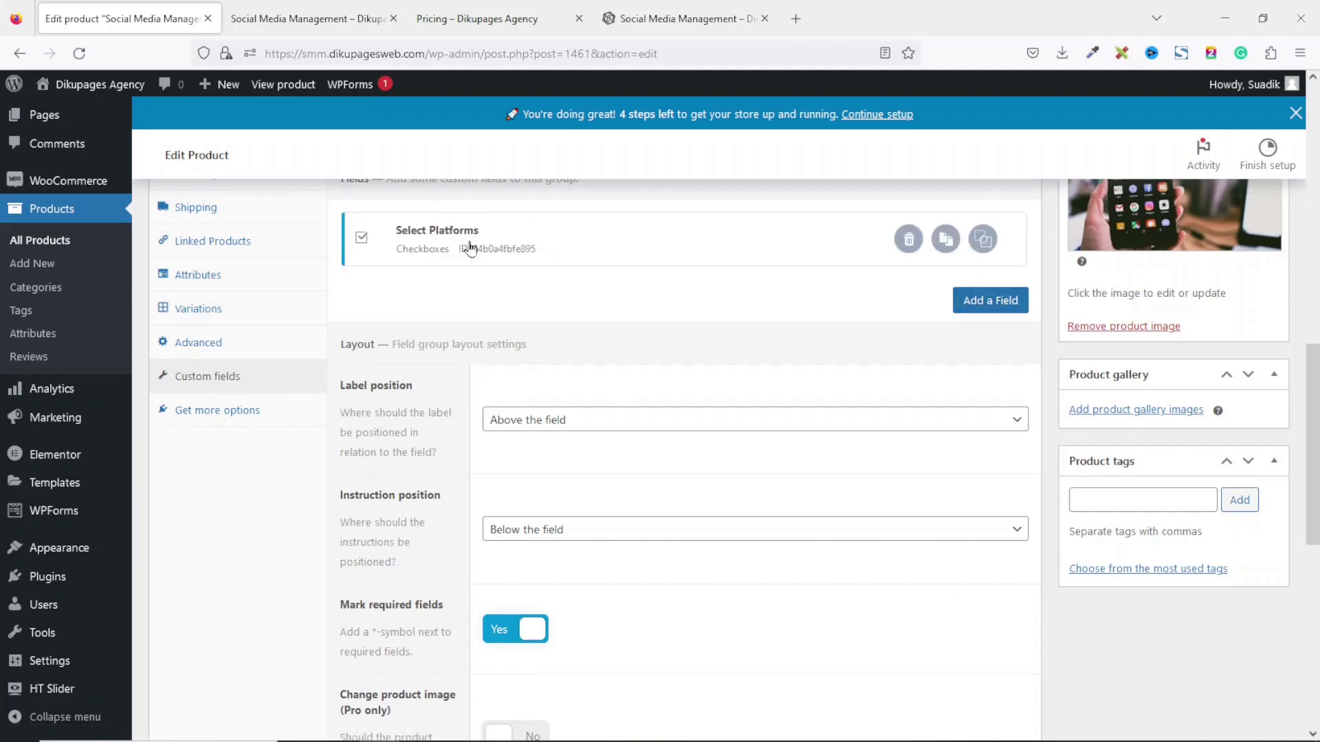
{"action": "left_click", "coordinate": [988, 306]}
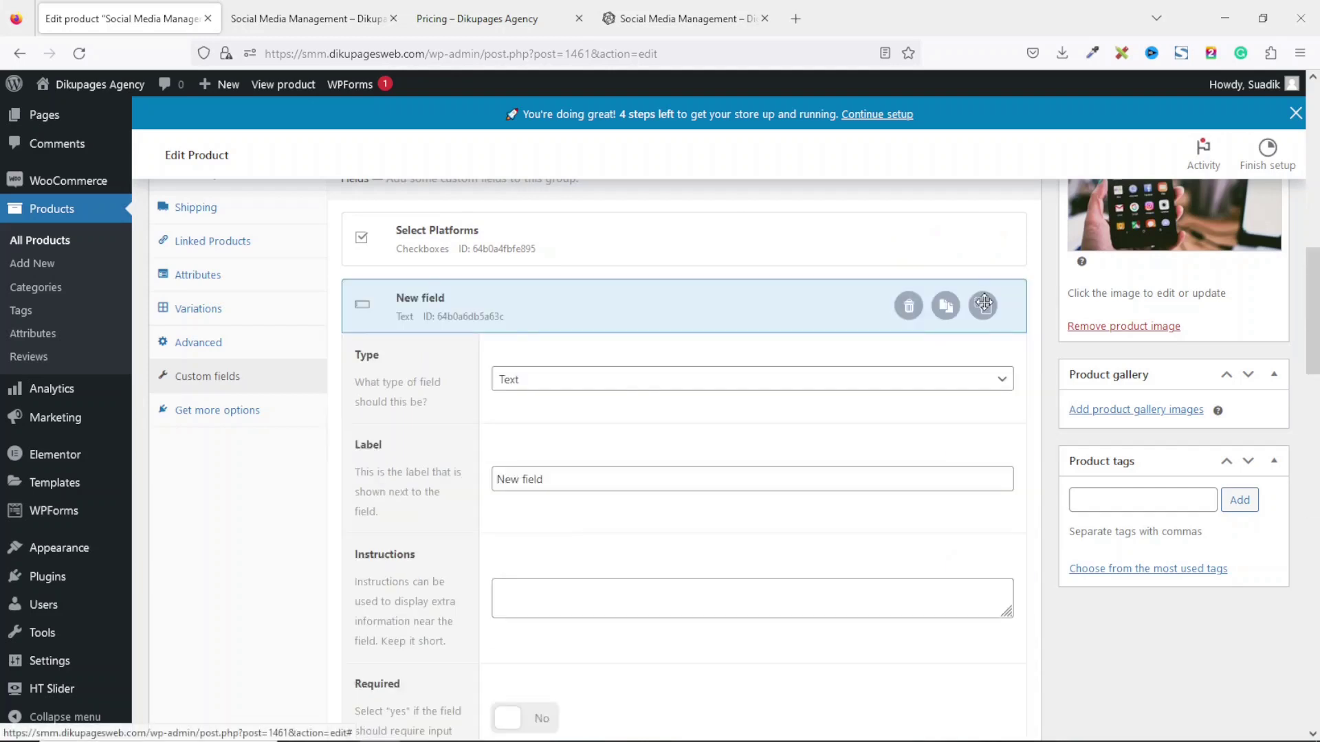
{"action": "left_click", "coordinate": [561, 387]}
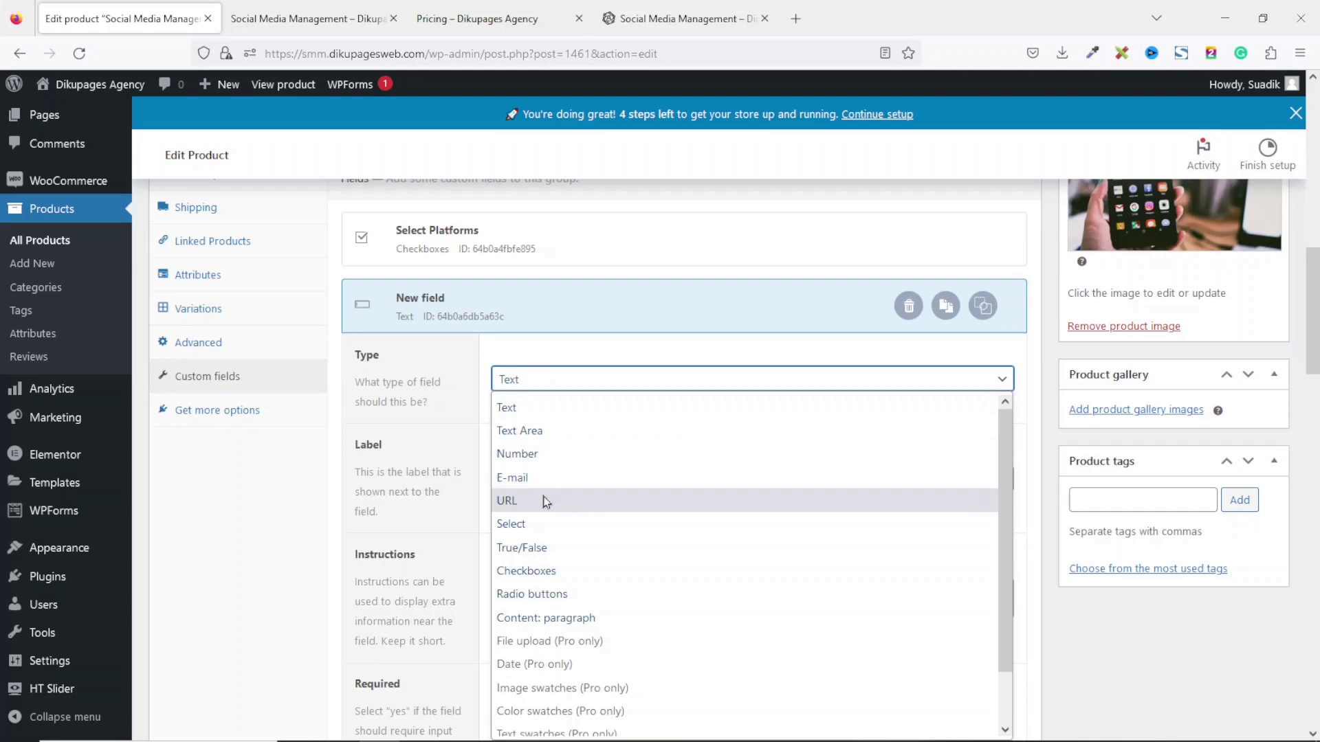
{"action": "left_click", "coordinate": [534, 523]}
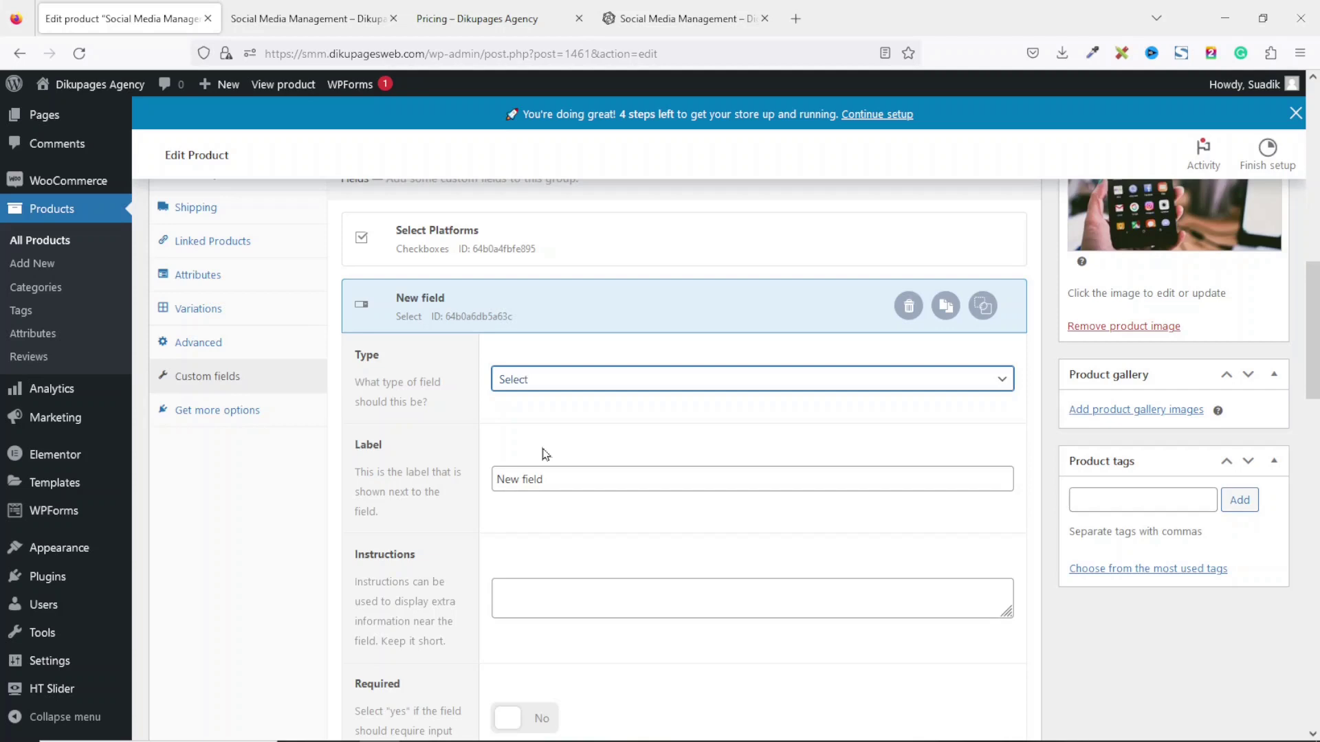
- Label the new Select custom field "Blog Posts"
{"action": "left_click_drag", "start_coordinate": [581, 484], "coordinate": [389, 486]}
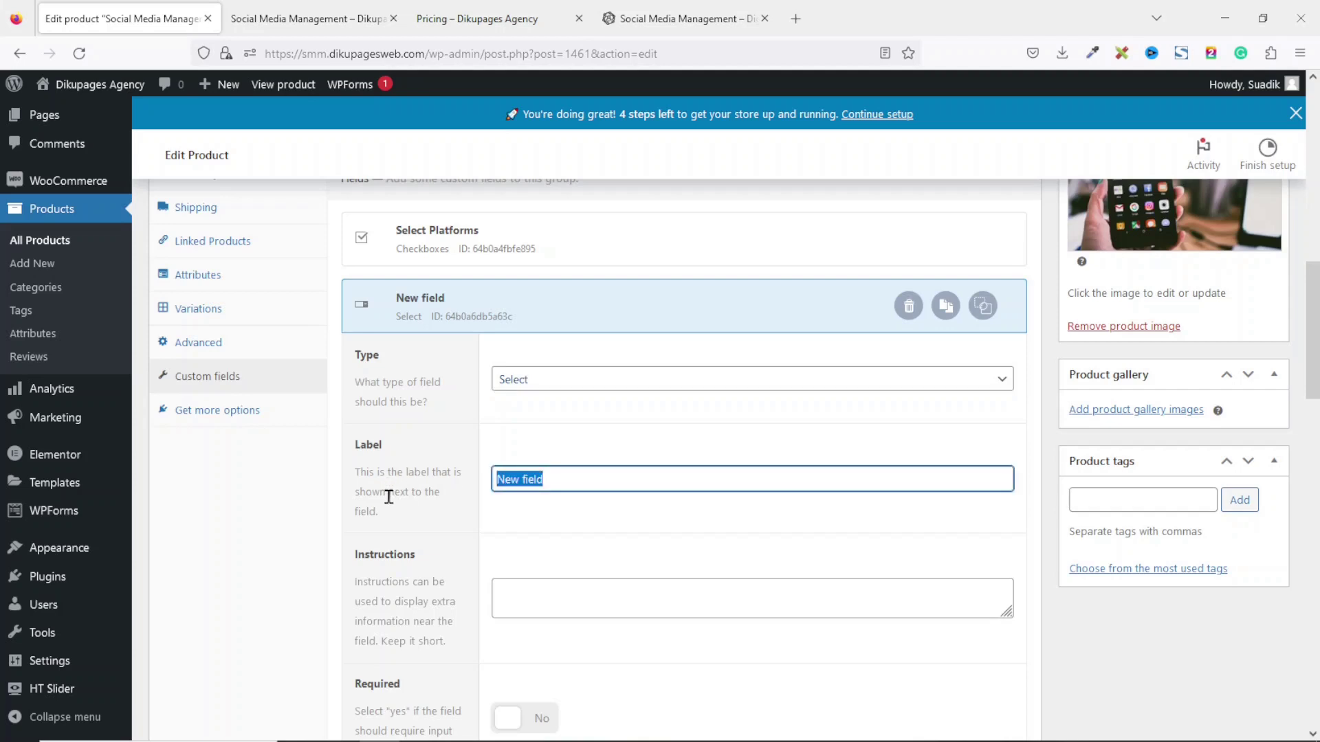
{"action": "type", "text": "Blog P"}
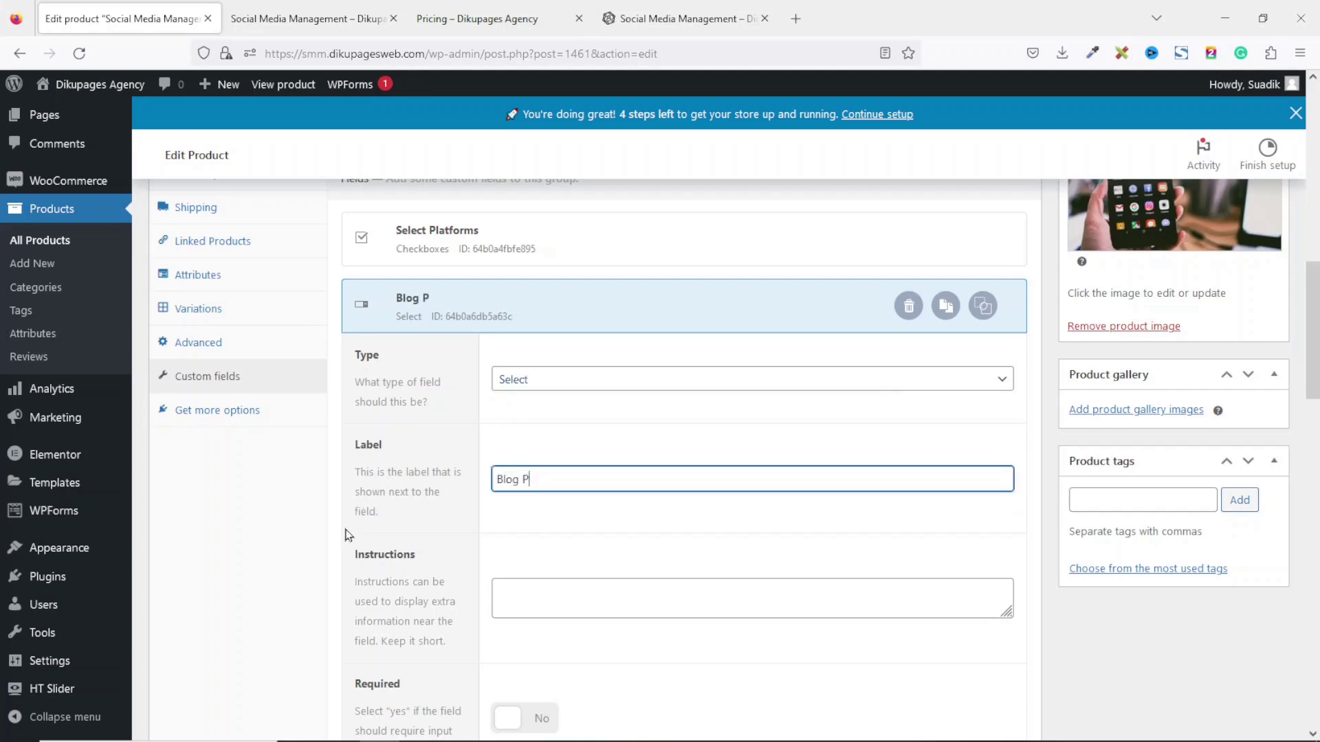
{"action": "type", "text": "osts"}
- Check the Blog Posts choices on the reference page and add the option "600 Words" with a flat fee of 29
{"action": "left_click_drag", "start_coordinate": [1312, 296], "coordinate": [1311, 387]}
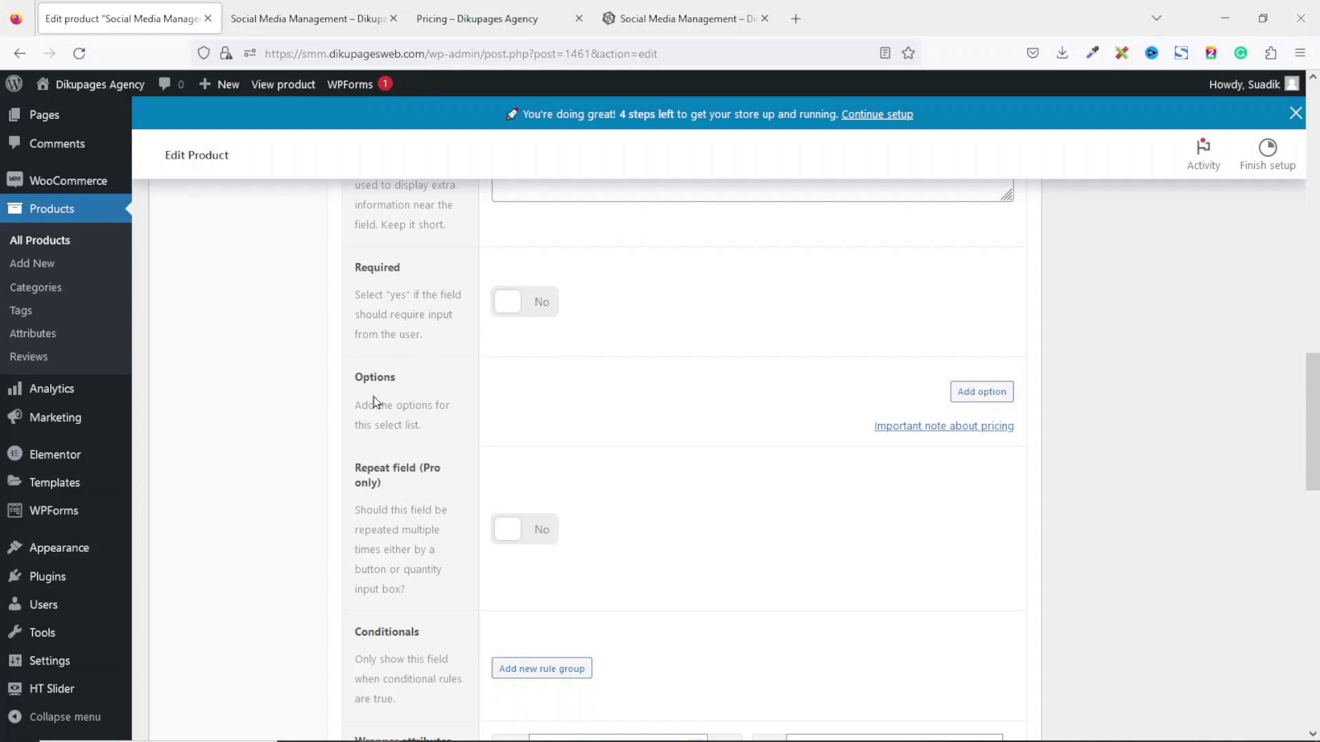
{"action": "left_click", "coordinate": [981, 393]}
{"action": "left_click", "coordinate": [674, 18]}
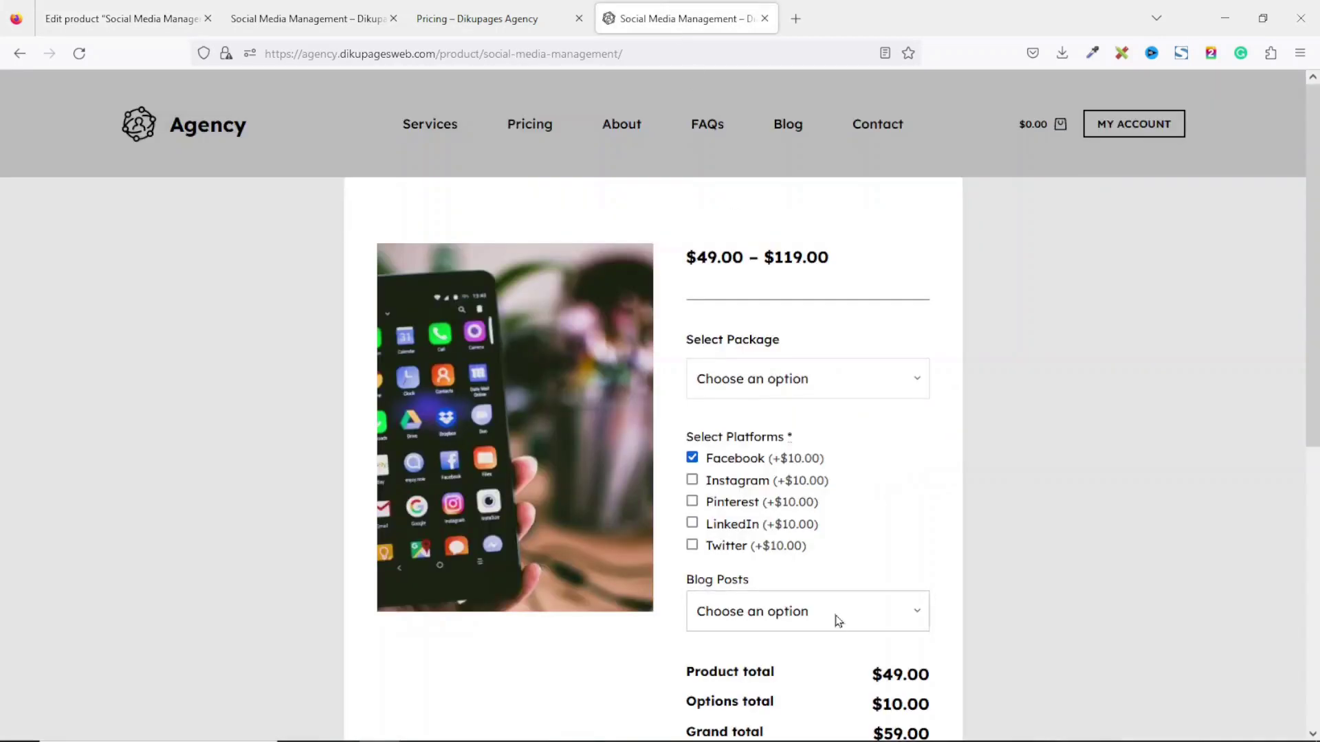
{"action": "left_click", "coordinate": [813, 620]}
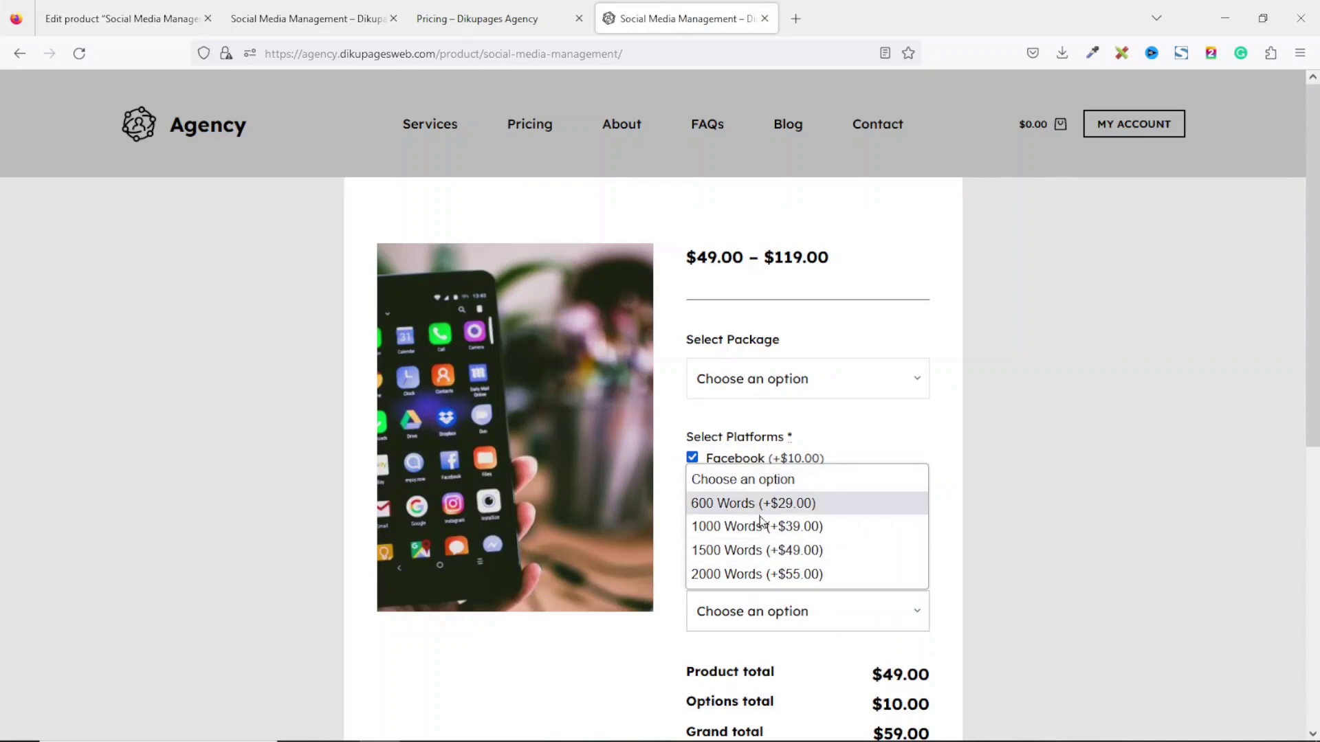
{"action": "left_click", "coordinate": [121, 31]}
{"action": "left_click", "coordinate": [572, 405]}
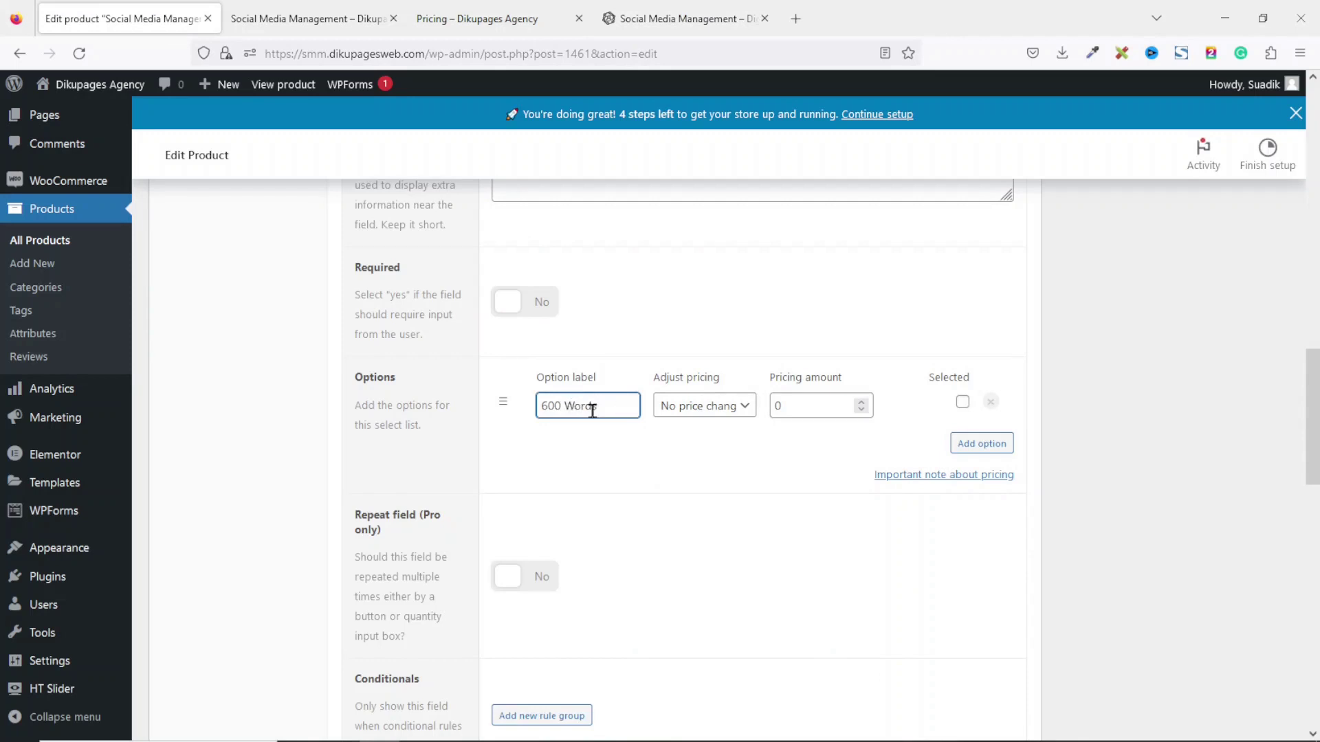
{"action": "left_click", "coordinate": [704, 409]}
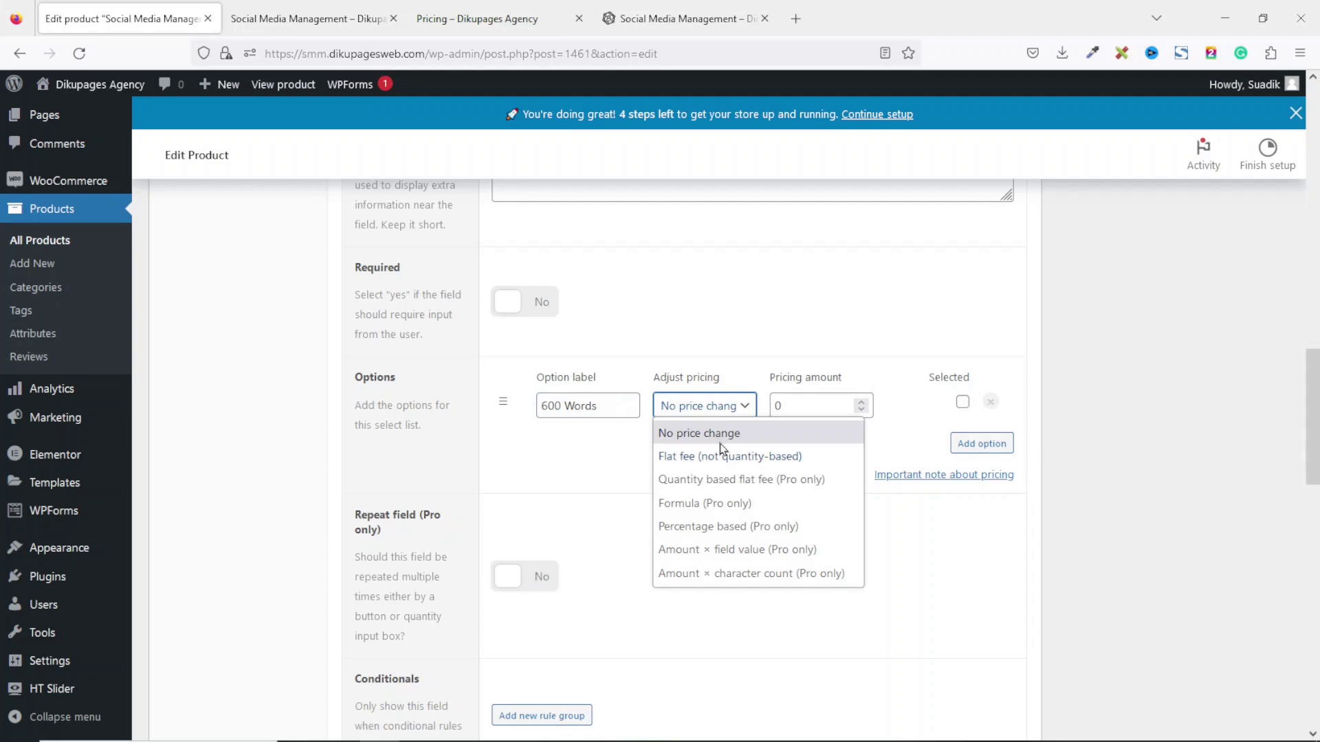
{"action": "left_click", "coordinate": [702, 457]}
{"action": "double_click", "coordinate": [810, 406]}
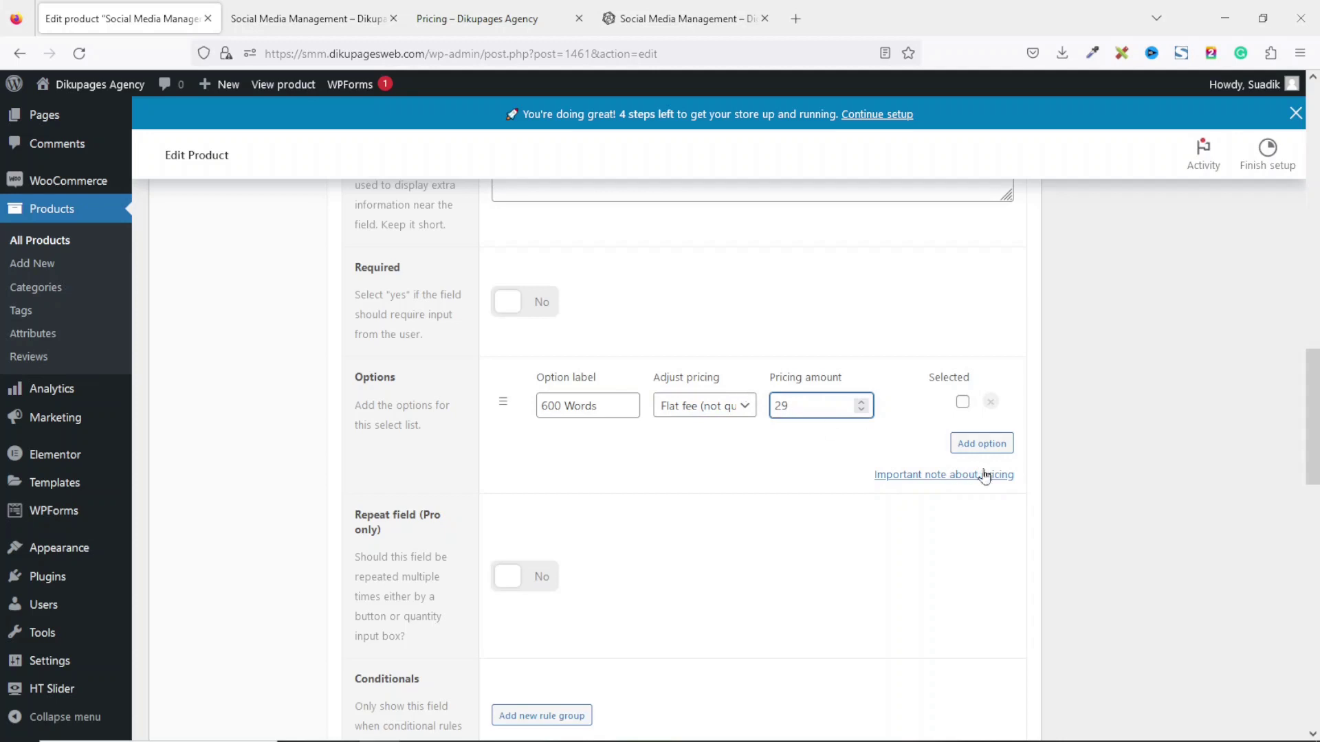
- Add a second Blog Posts option "1000 Words" with a flat fee of 39
{"action": "left_click", "coordinate": [988, 445]}
{"action": "left_click", "coordinate": [590, 435]}
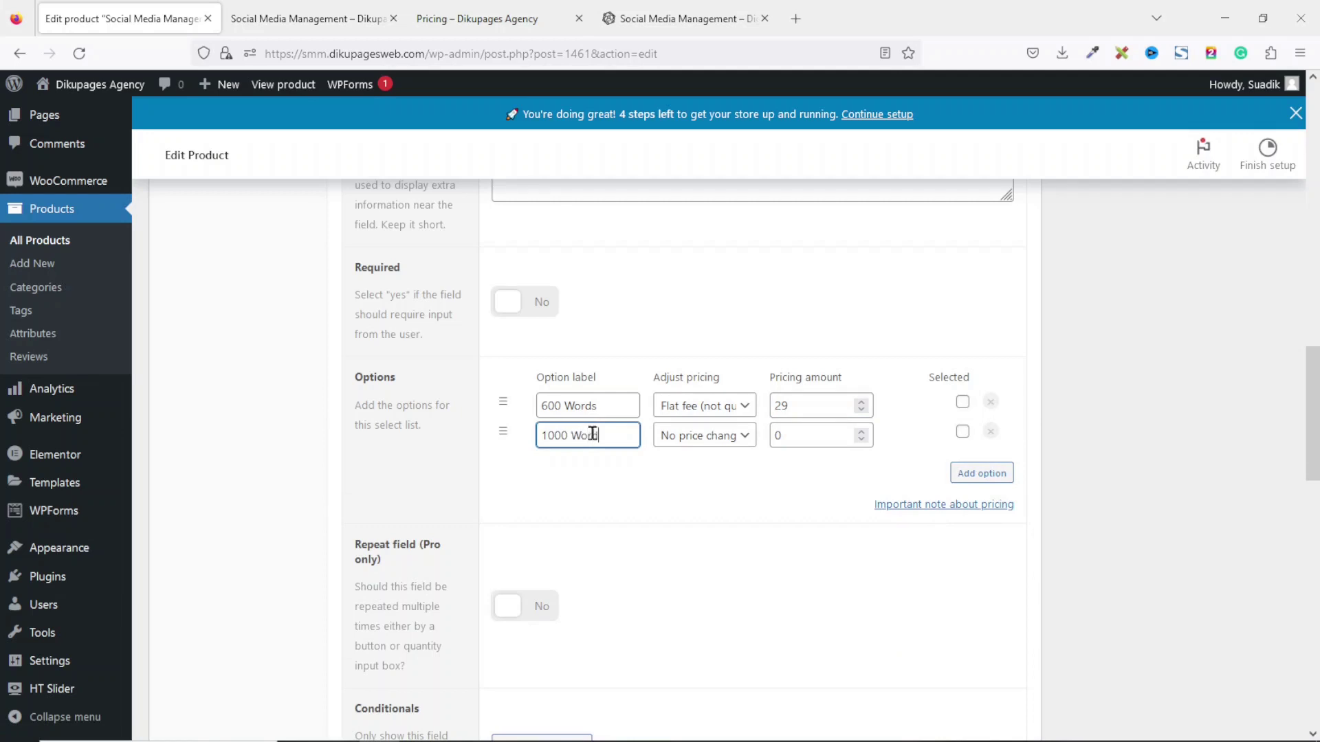
{"action": "left_click", "coordinate": [695, 441]}
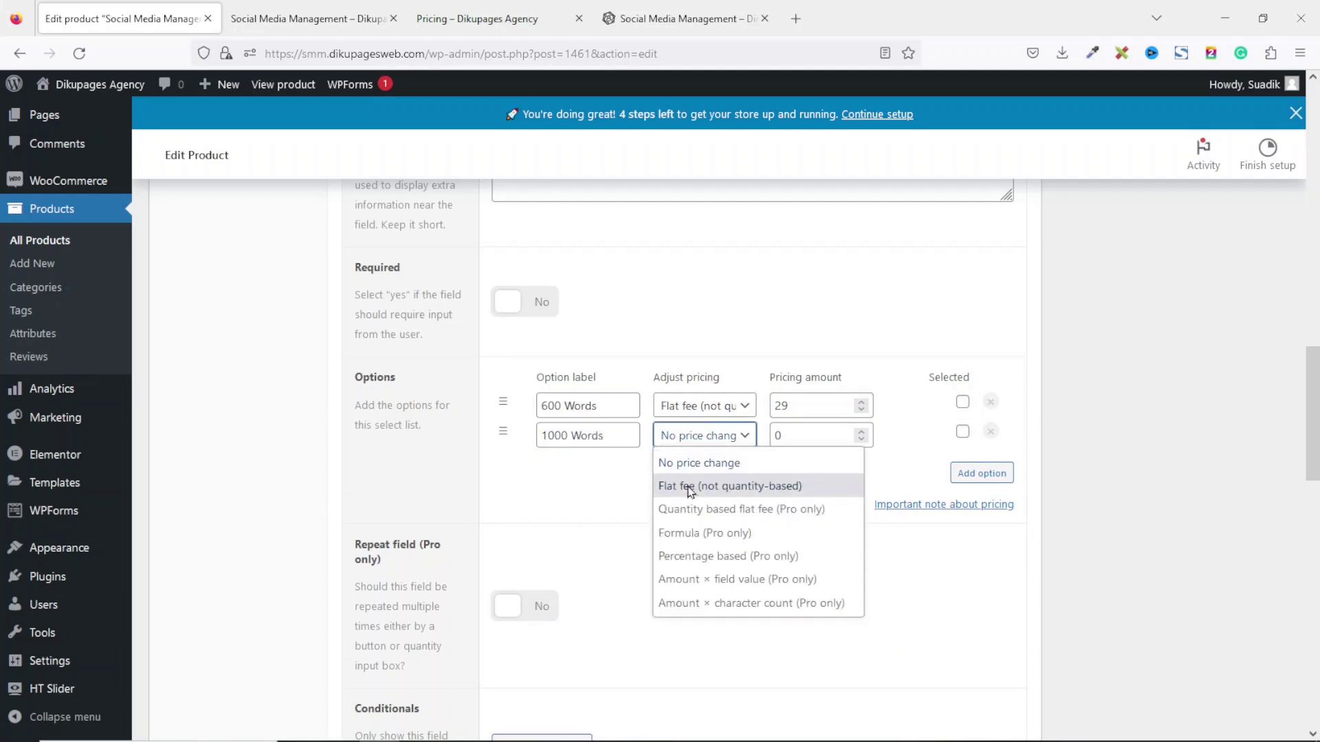
{"action": "left_click", "coordinate": [690, 484]}
{"action": "key", "text": "Tab"}
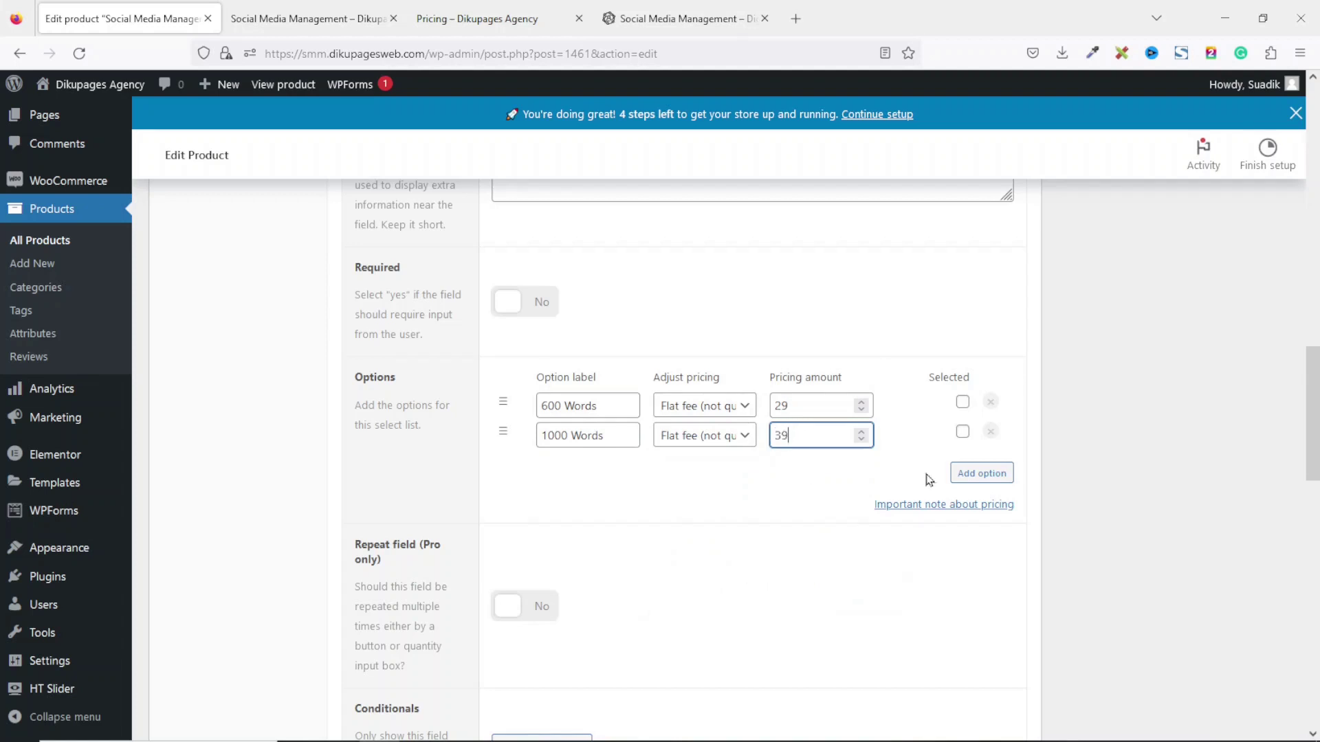
- Add a third Blog Posts option "1500 Words" with a flat fee of 49
{"action": "left_click", "coordinate": [977, 473]}
{"action": "left_click", "coordinate": [591, 471]}
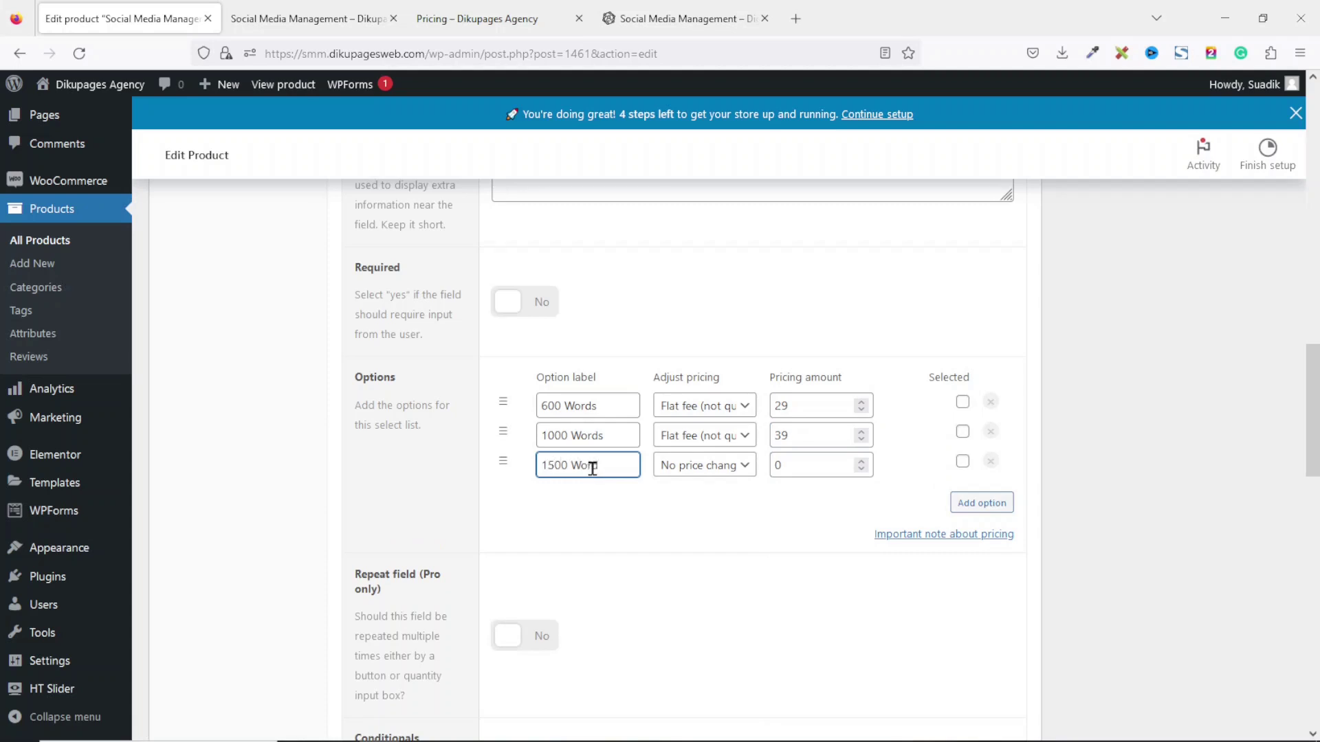
{"action": "left_click", "coordinate": [701, 470]}
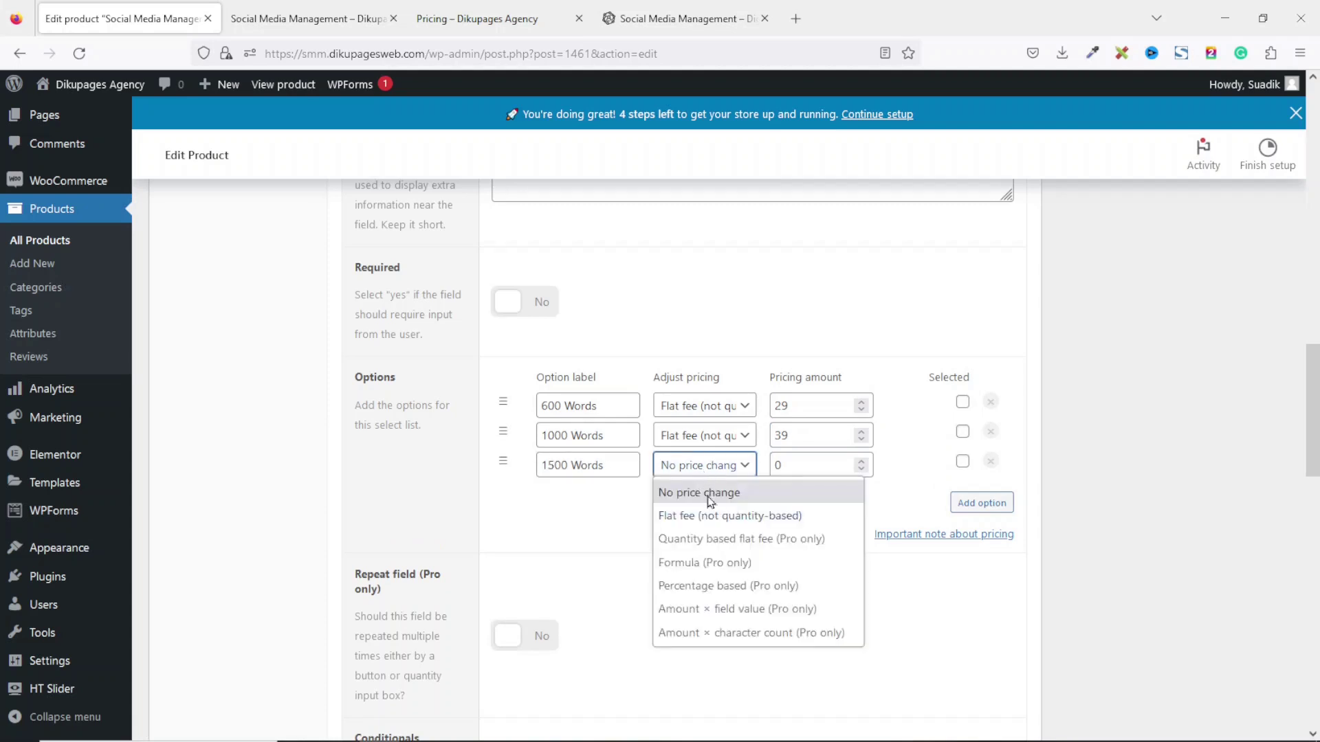
{"action": "left_click", "coordinate": [711, 517]}
{"action": "key", "text": "Tab"}
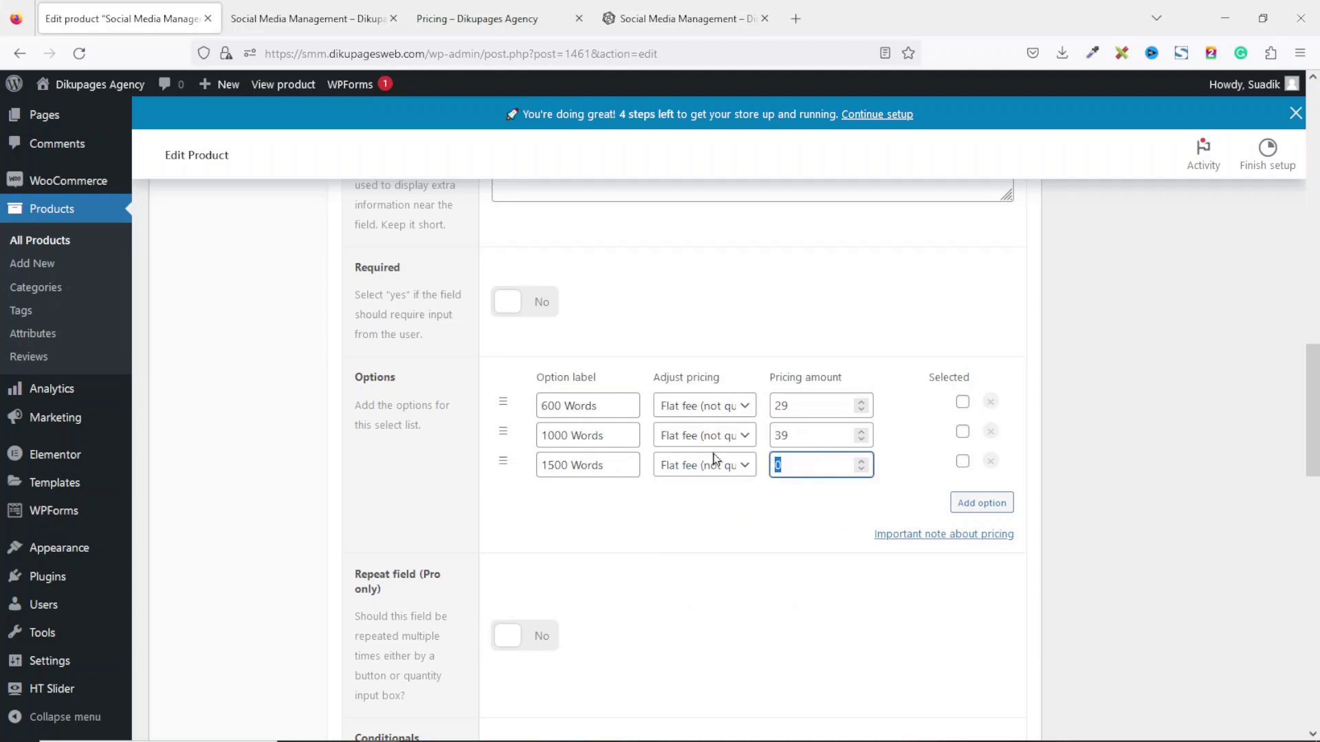
{"action": "type", "text": "49"}
- Add a fourth Blog Posts option "2000 Words" with a flat fee of 55
{"action": "left_click", "coordinate": [982, 504]}
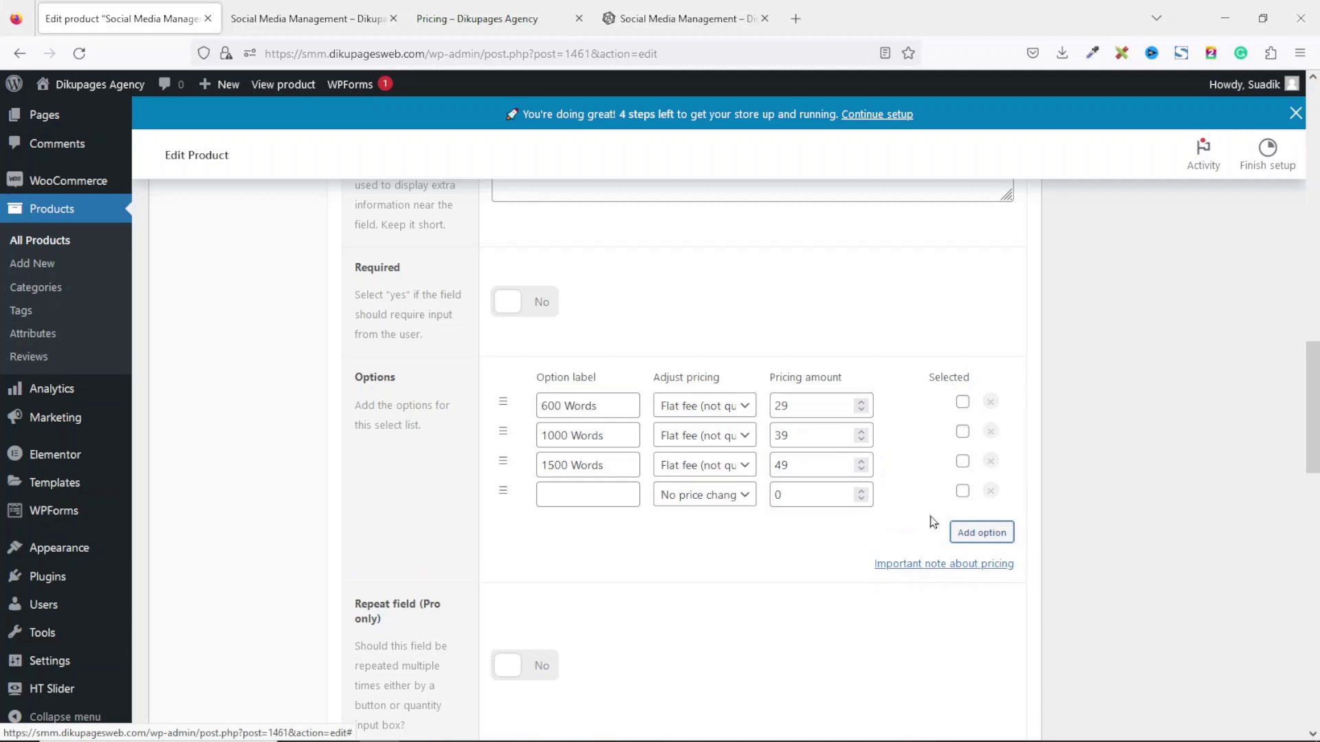
{"action": "left_click", "coordinate": [591, 490]}
{"action": "type", "text": "2000 Words"}
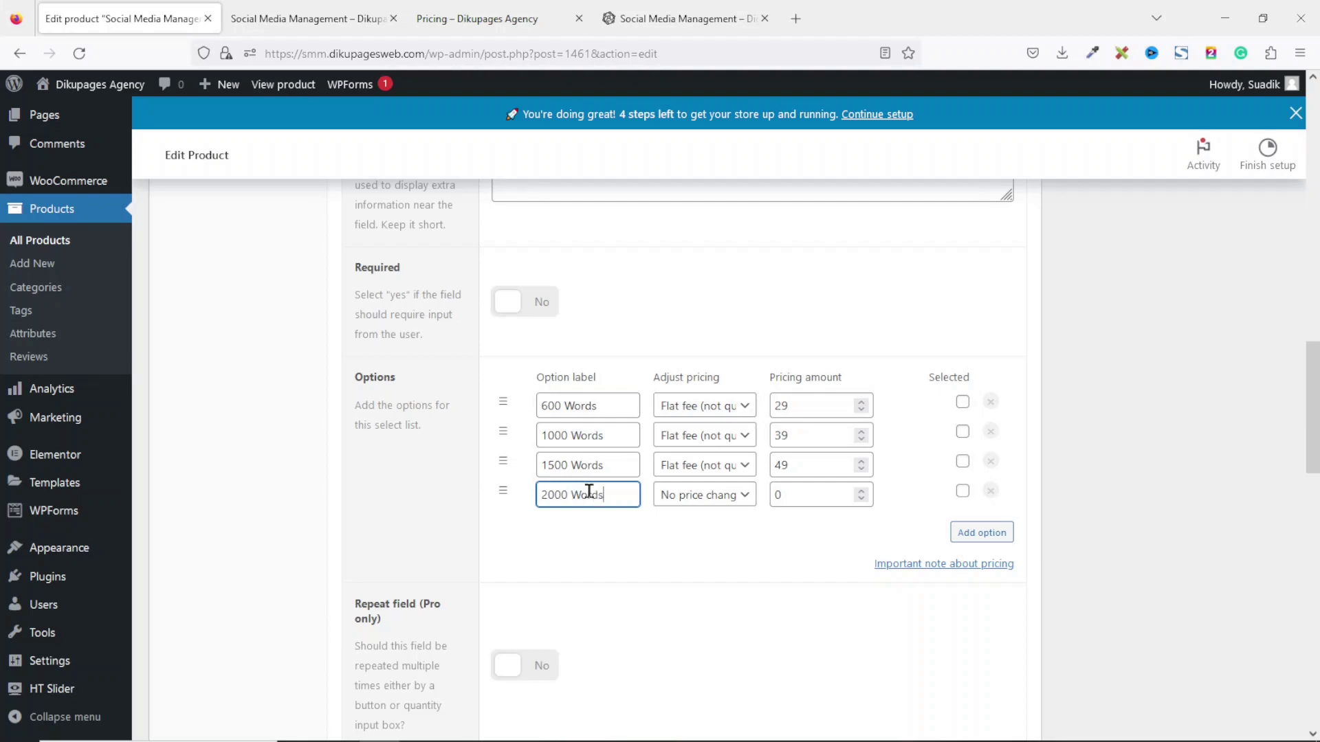
{"action": "left_click", "coordinate": [694, 510]}
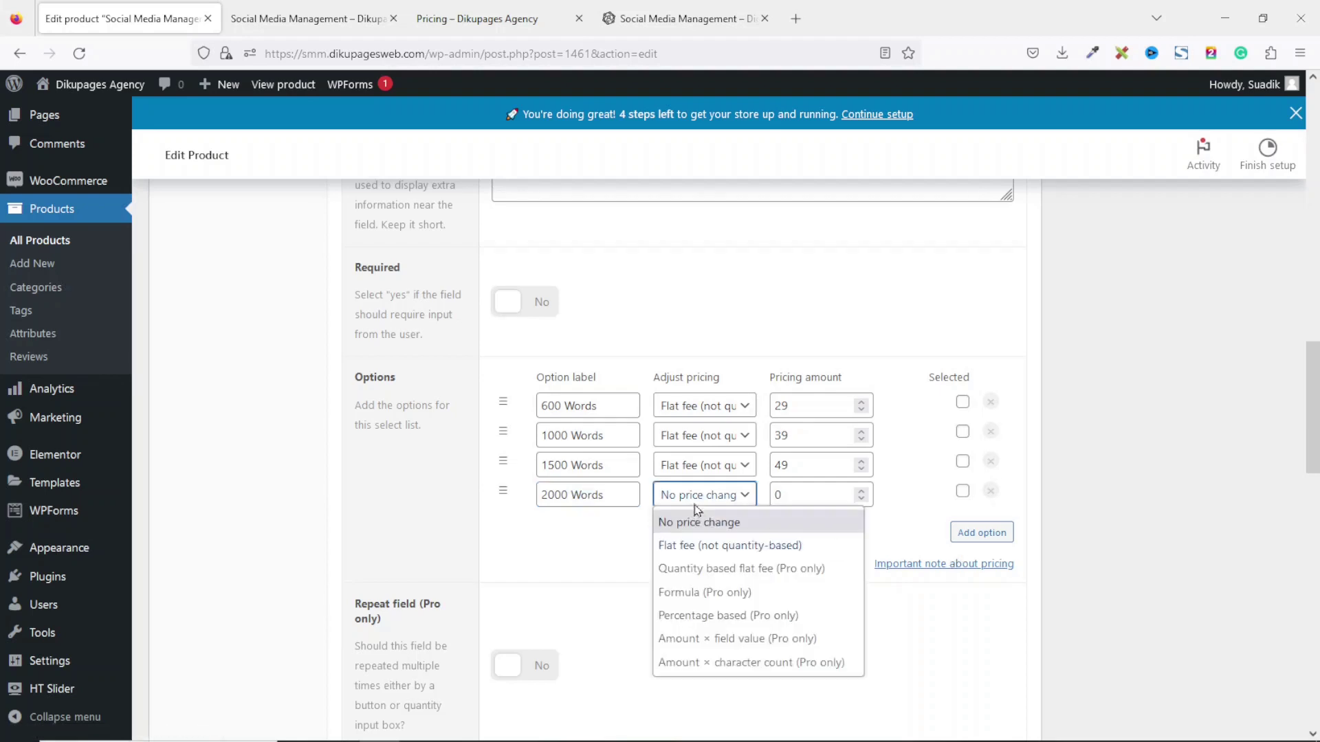
{"action": "left_click", "coordinate": [712, 548]}
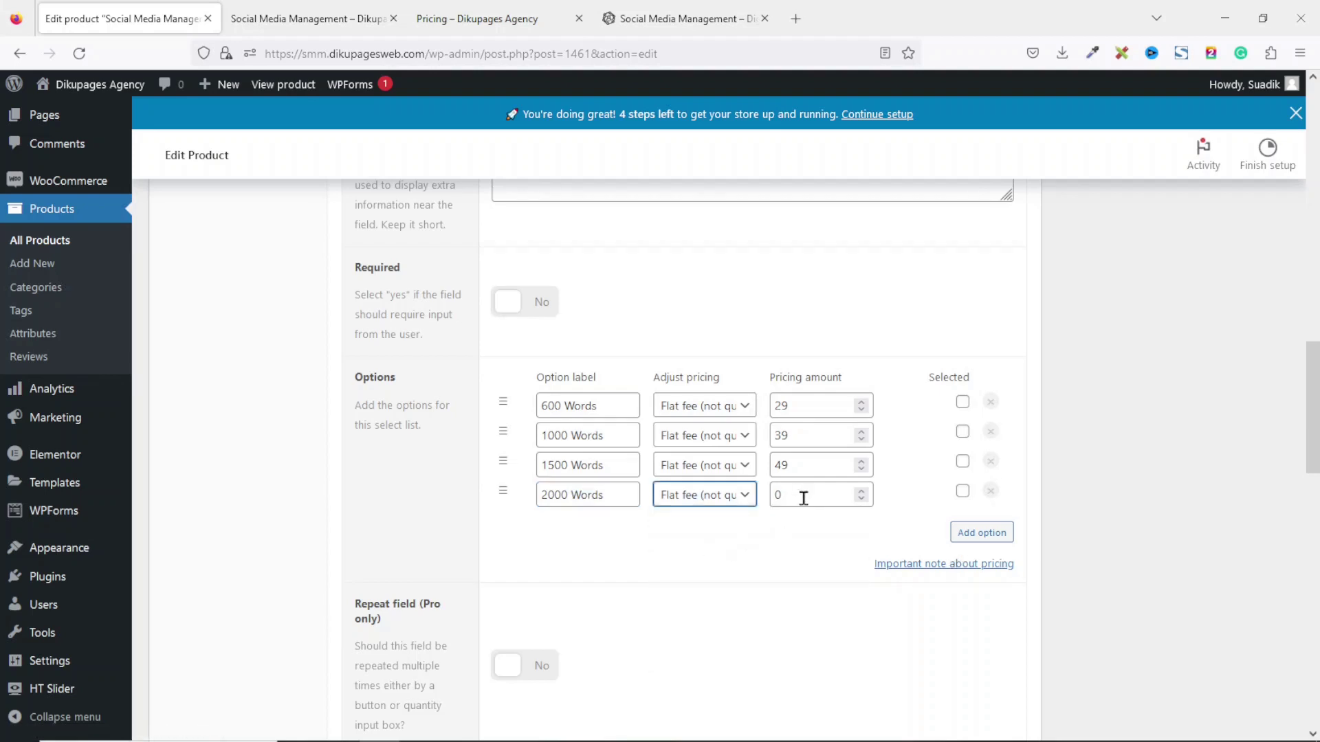
{"action": "key", "text": "Tab"}
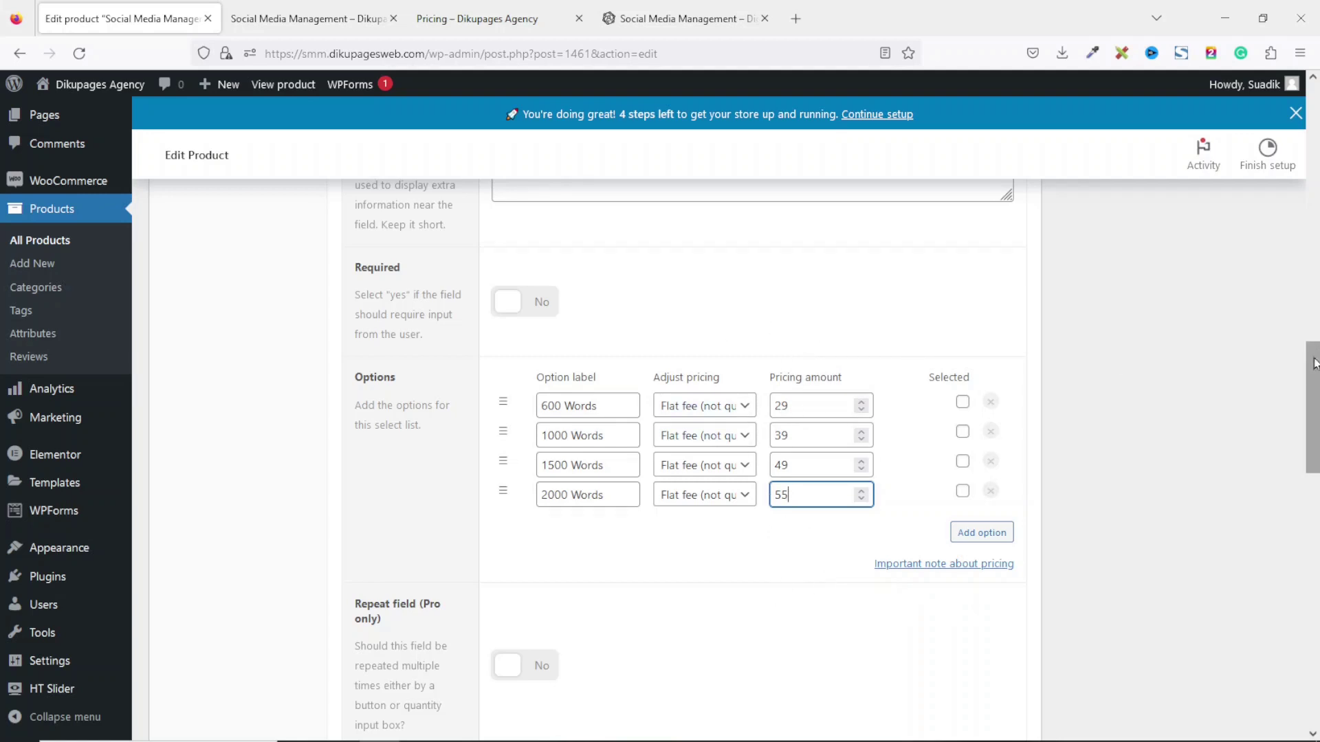
- Update the product with the Blog Posts field and reload its live page
{"action": "scroll", "coordinate": [1312, 384], "scroll_direction": "up", "scroll_amount": 15}
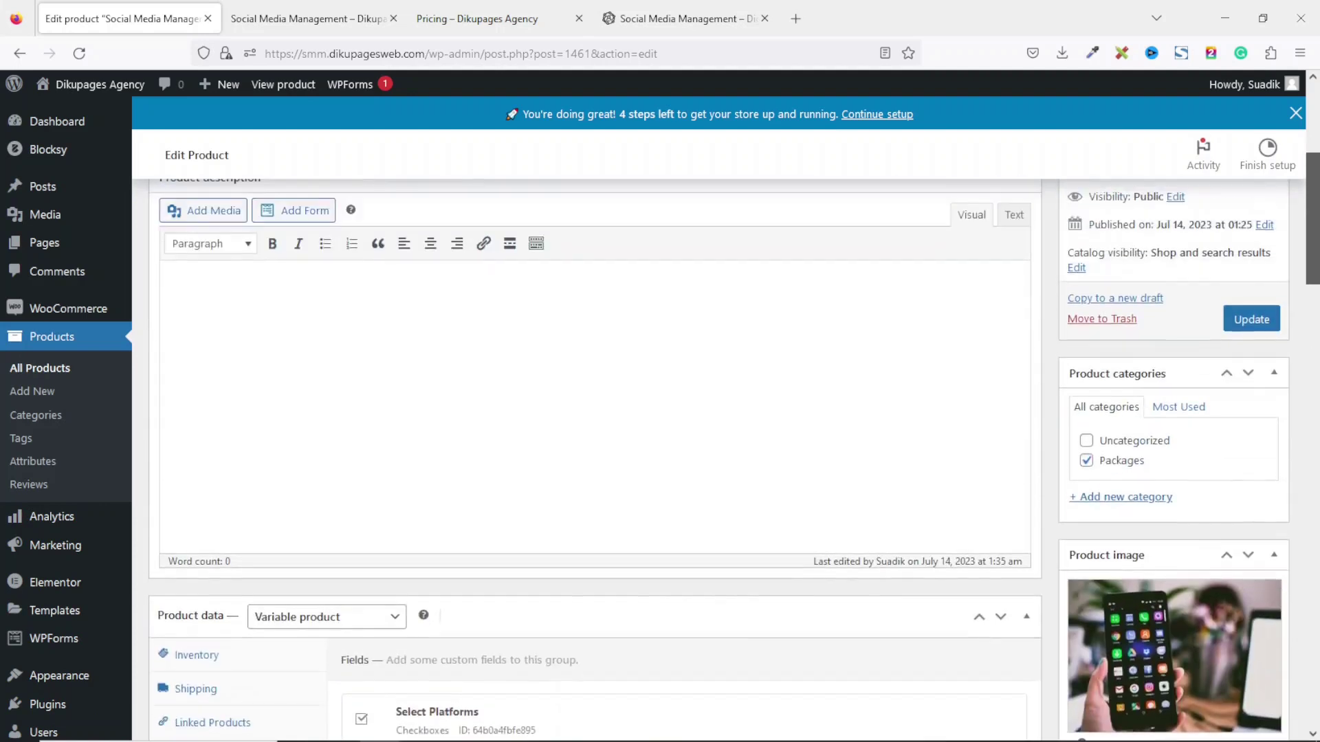
{"action": "left_click", "coordinate": [1251, 327]}
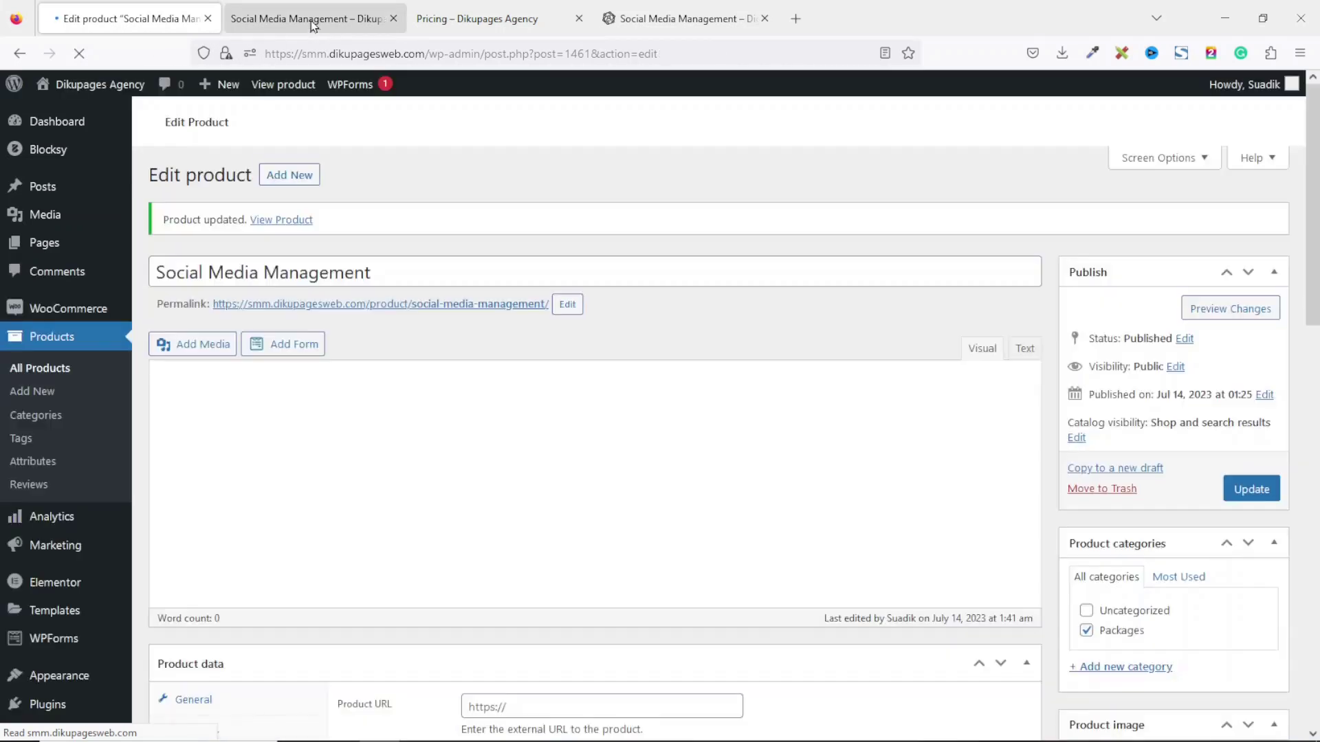
{"action": "left_click", "coordinate": [312, 24]}
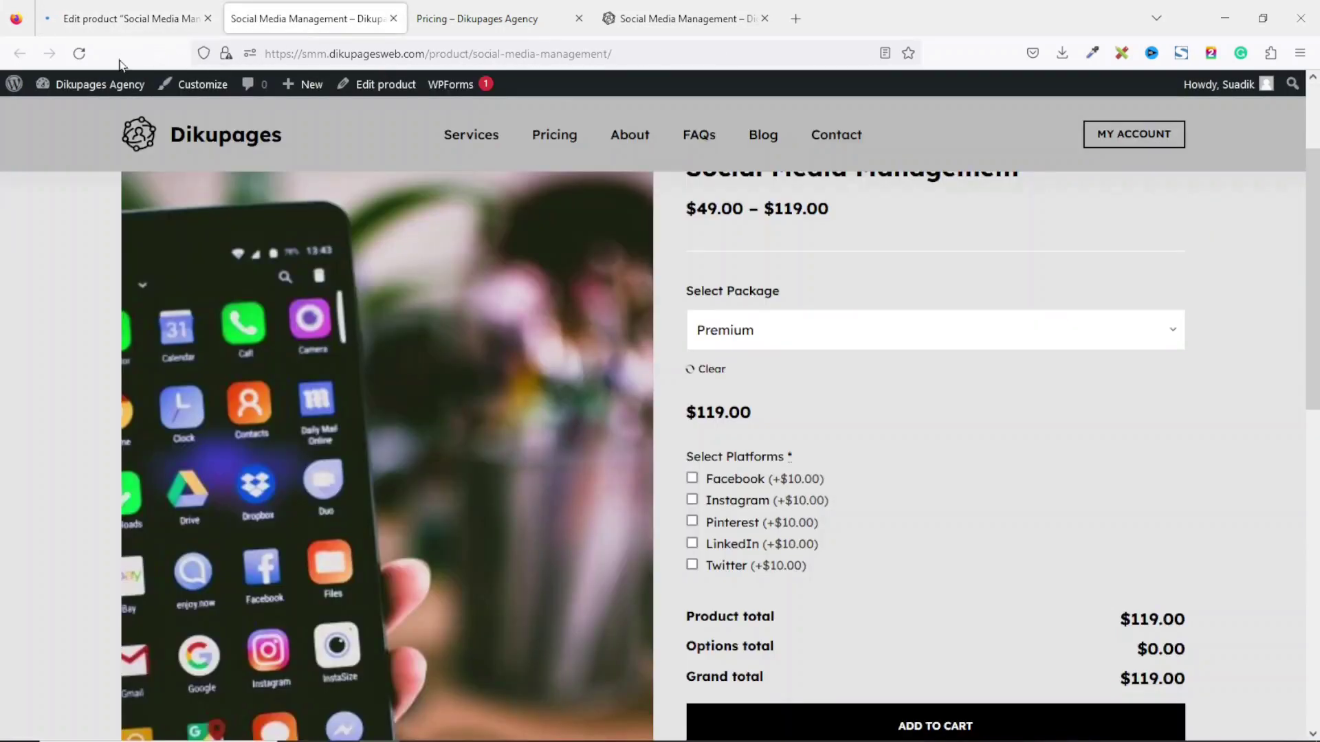
{"action": "left_click", "coordinate": [79, 54]}
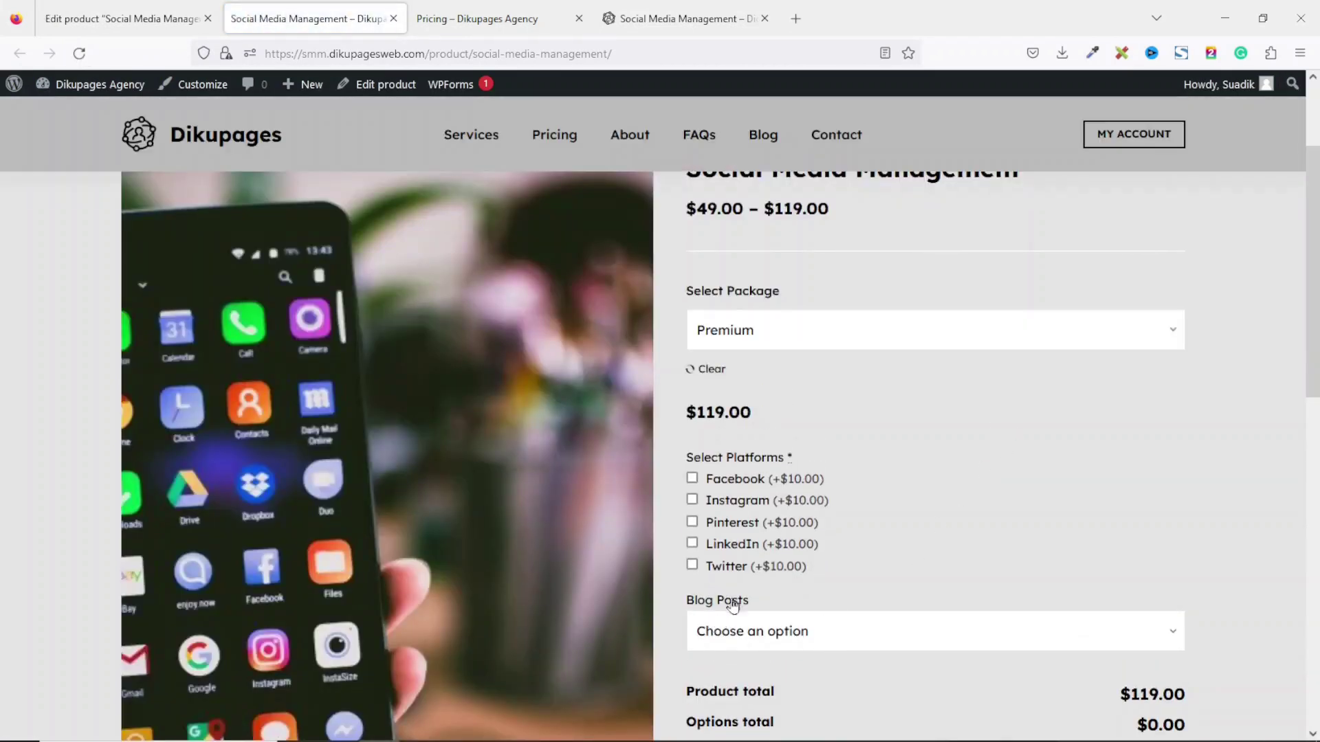
- Check the choices and prices offered by the Blog Posts field on the live product page
{"action": "left_click", "coordinate": [800, 637]}
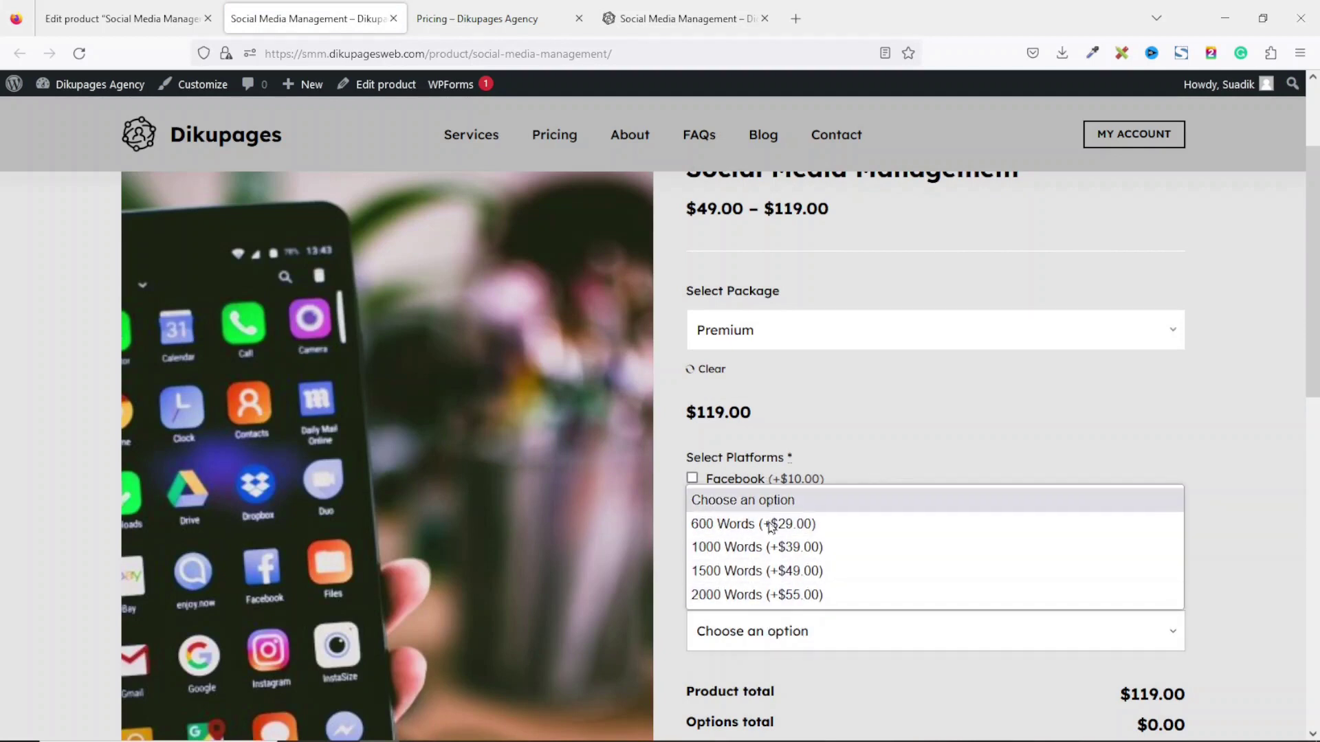
{"action": "left_click", "coordinate": [933, 397]}
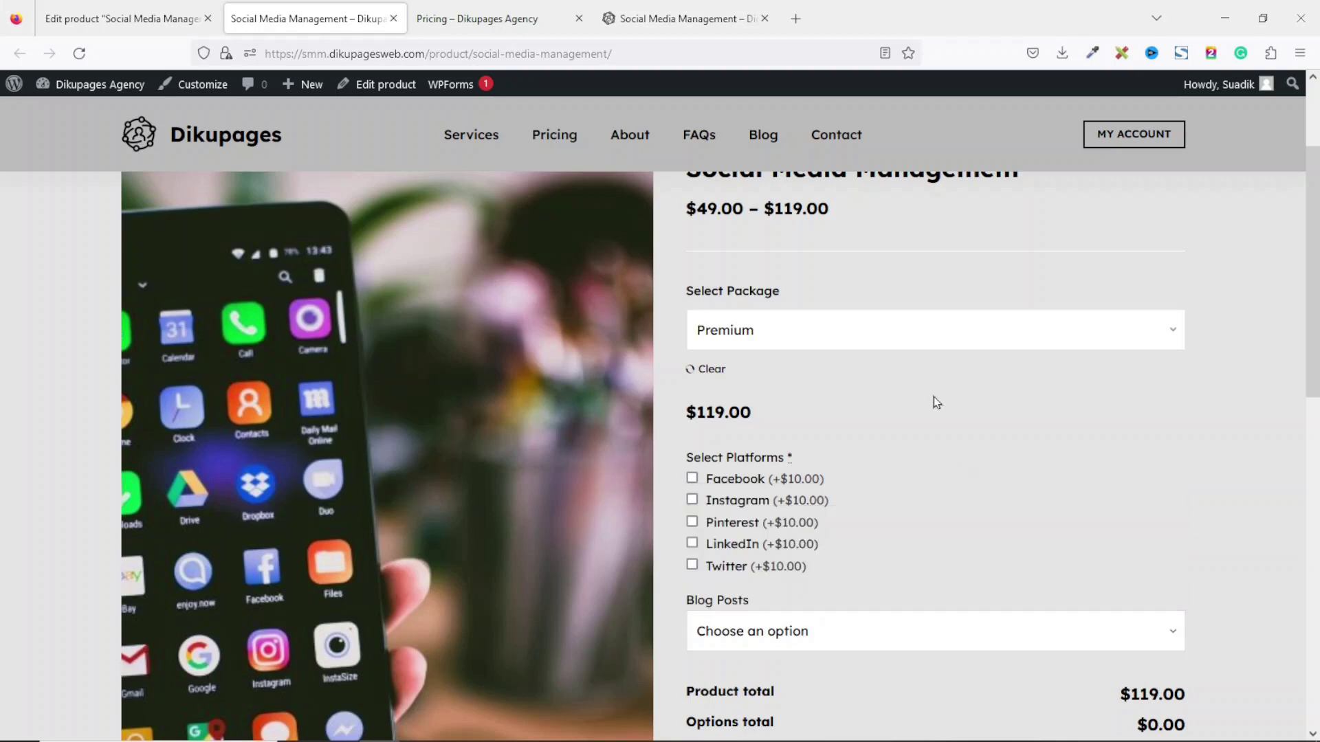
{"action": "scroll", "coordinate": [1313, 220], "scroll_direction": "up", "scroll_amount": 3}
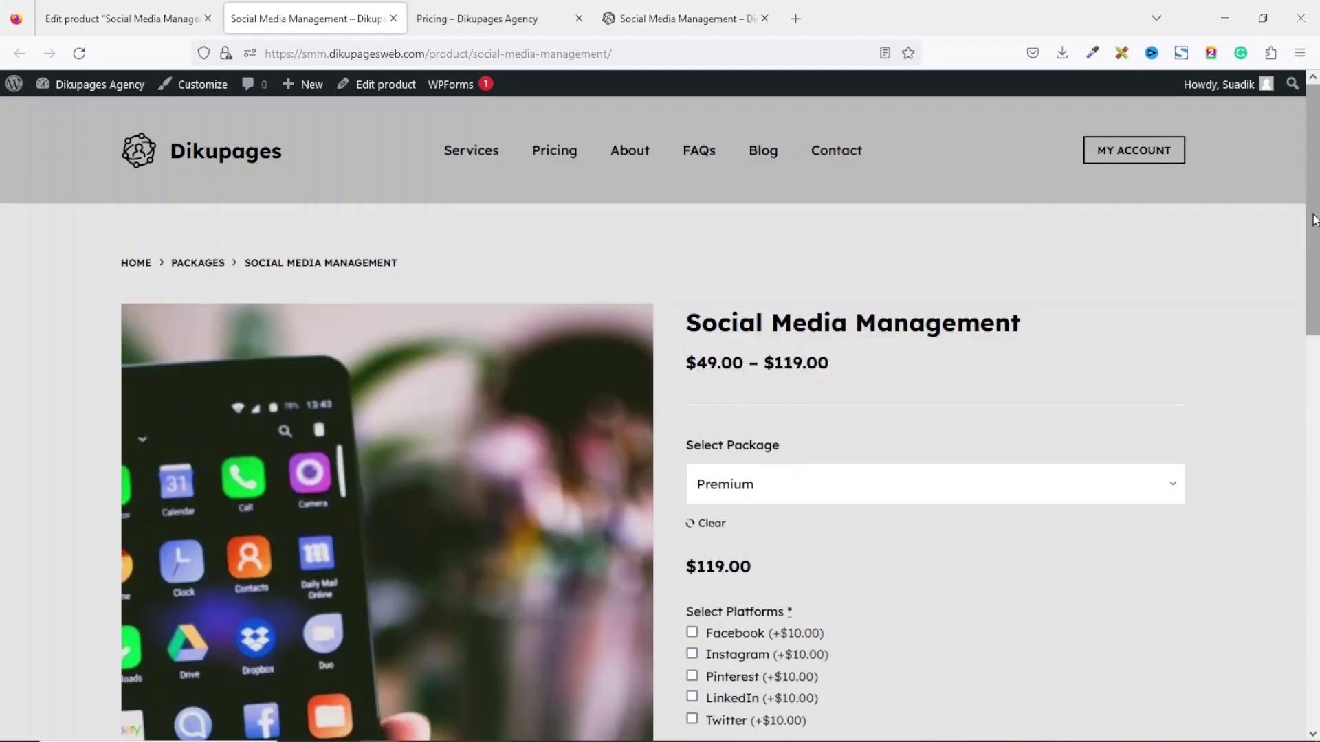